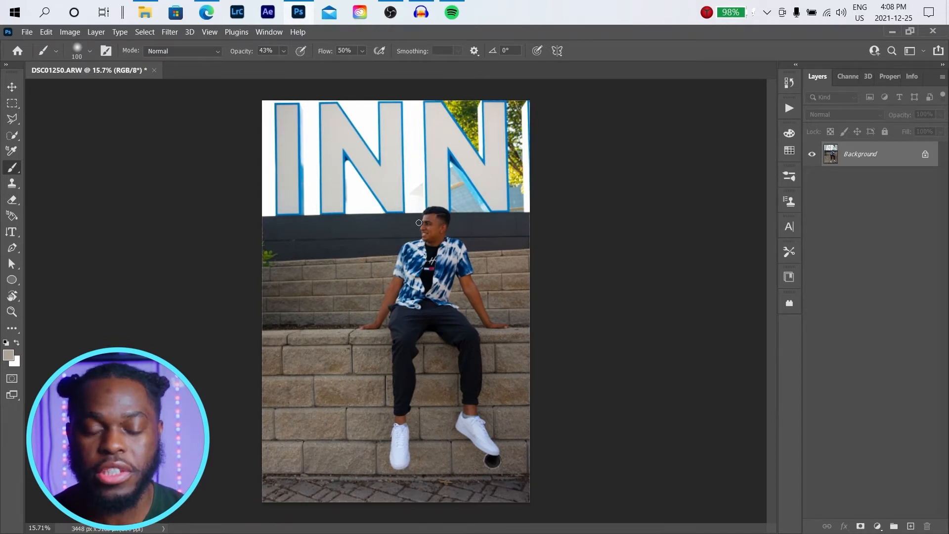
- Crop the photo to a 4:5 ratio, keeping the seated man and the paving below his feet inside the frame
{"action": "key", "text": "c"}
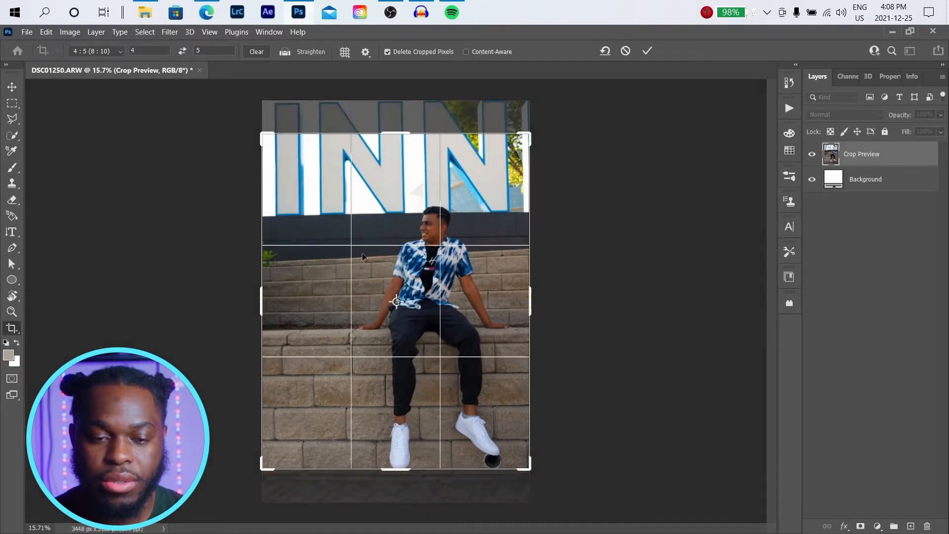
{"action": "left_click_drag", "start_coordinate": [373, 281], "coordinate": [370, 254]}
{"action": "right_click", "coordinate": [361, 232]}
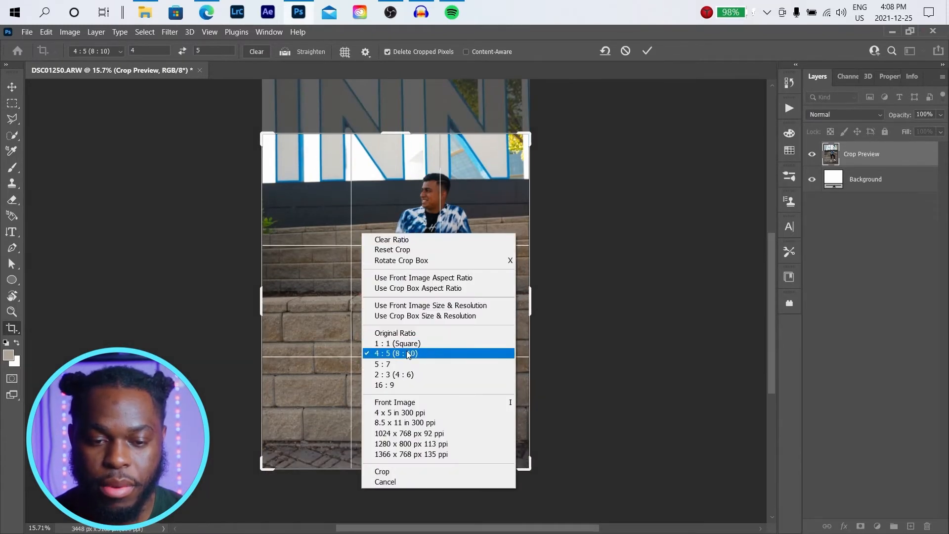
{"action": "left_click", "coordinate": [588, 240]}
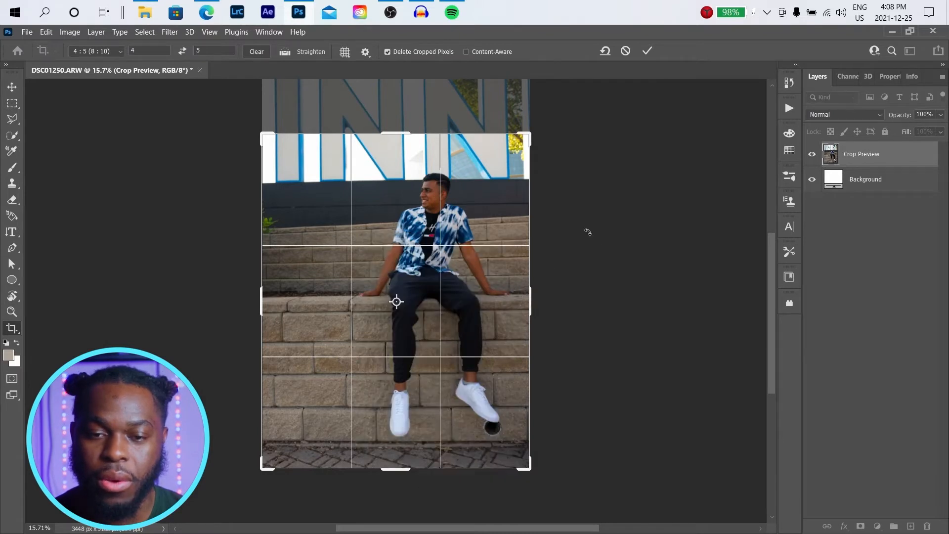
{"action": "left_click", "coordinate": [646, 50]}
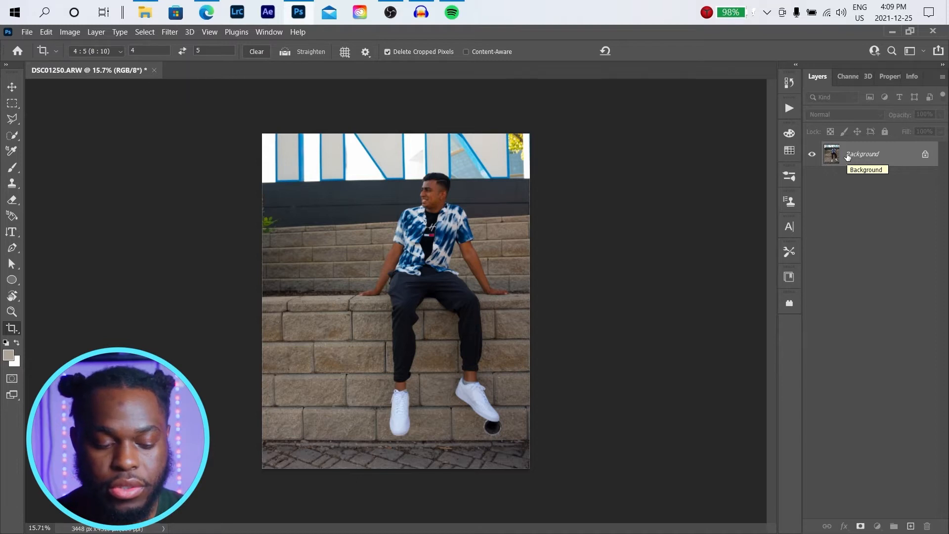
- Duplicate the Background layer twice and select the seated man on the upper copy with the Object Selection Tool
{"action": "key", "text": "ctrl+j"}
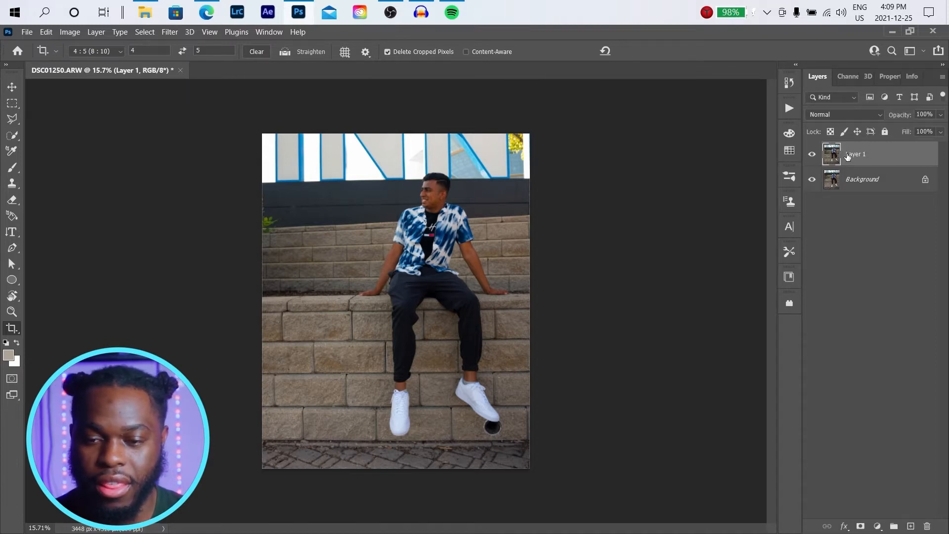
{"action": "key", "text": "ctrl+j"}
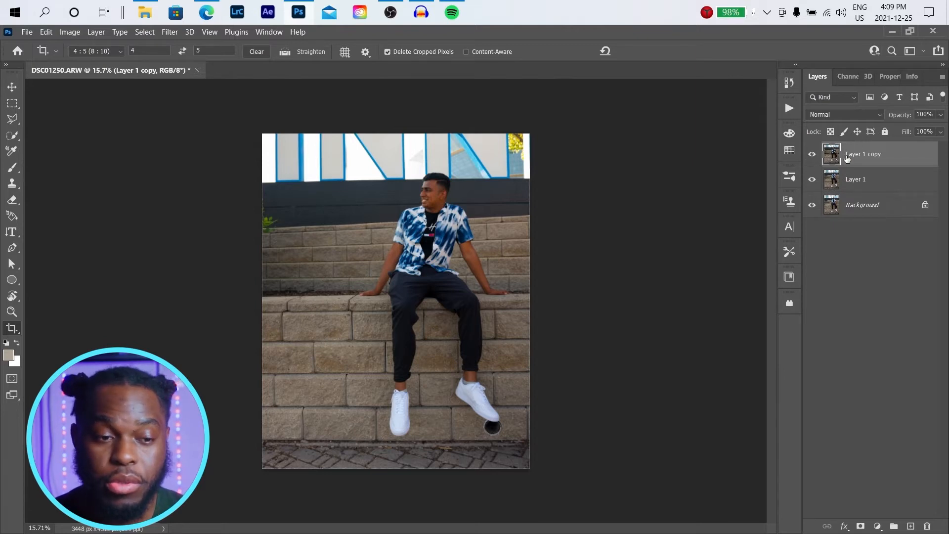
{"action": "left_click", "coordinate": [12, 135]}
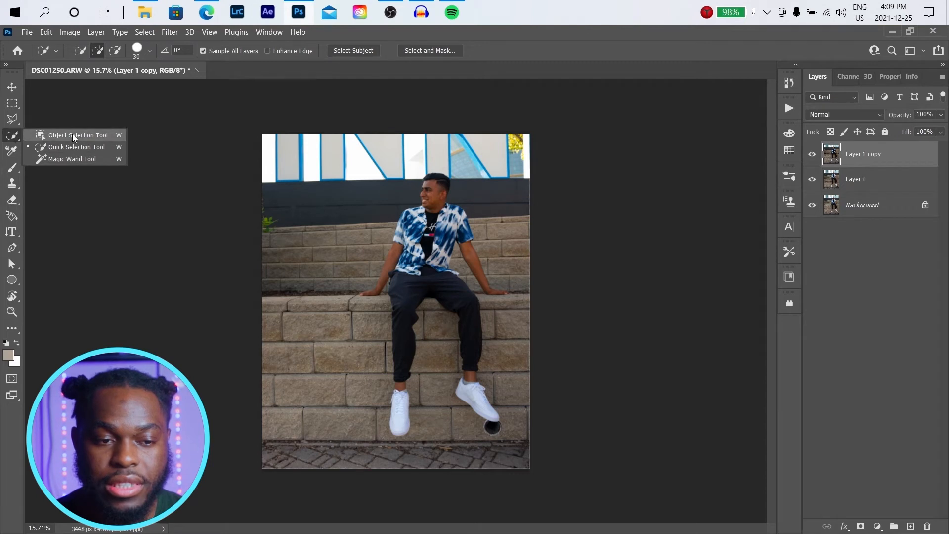
{"action": "left_click", "coordinate": [72, 134]}
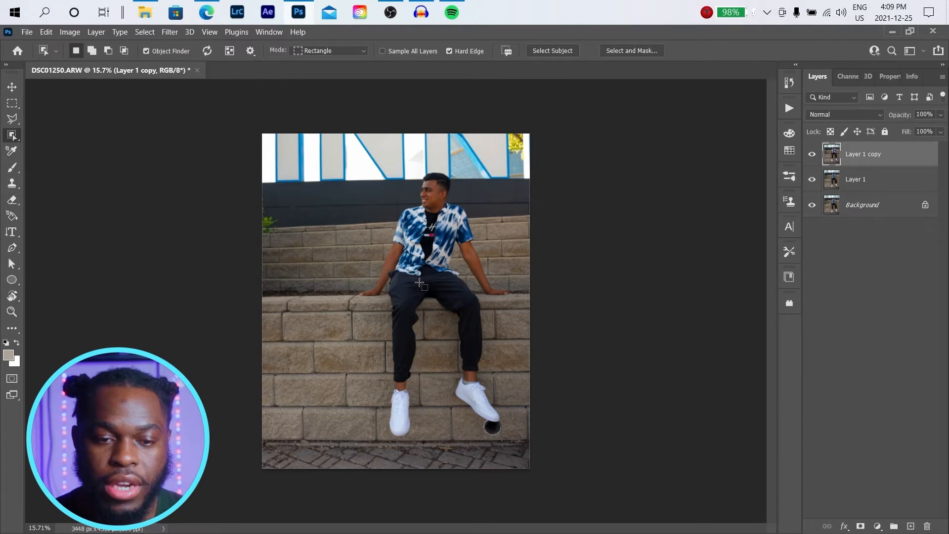
{"action": "left_click", "coordinate": [422, 248]}
- Subtract the debris beyond the fingertips of the man's hand beside the photo's right edge using the Quick Selection Tool
{"action": "scroll", "coordinate": [375, 289], "scroll_direction": "up", "scroll_amount": 5}
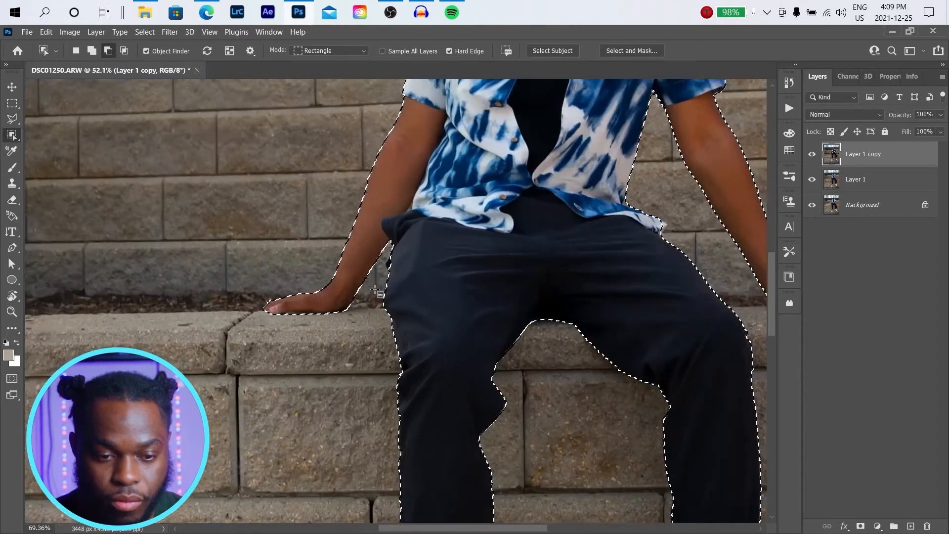
{"action": "scroll", "coordinate": [375, 290], "scroll_direction": "up", "scroll_amount": 1}
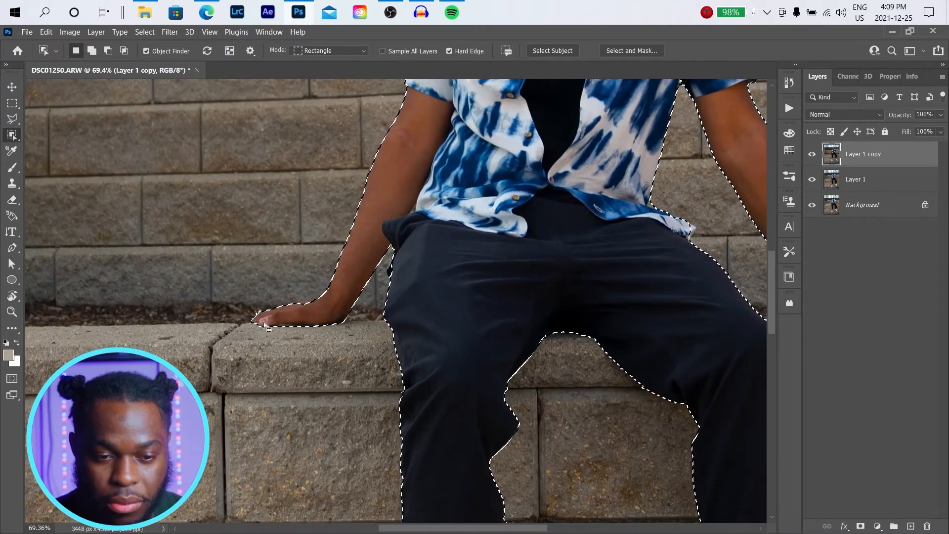
{"action": "scroll", "coordinate": [256, 324], "scroll_direction": "down", "scroll_amount": 3}
{"action": "scroll", "coordinate": [735, 328], "scroll_direction": "up", "scroll_amount": 5}
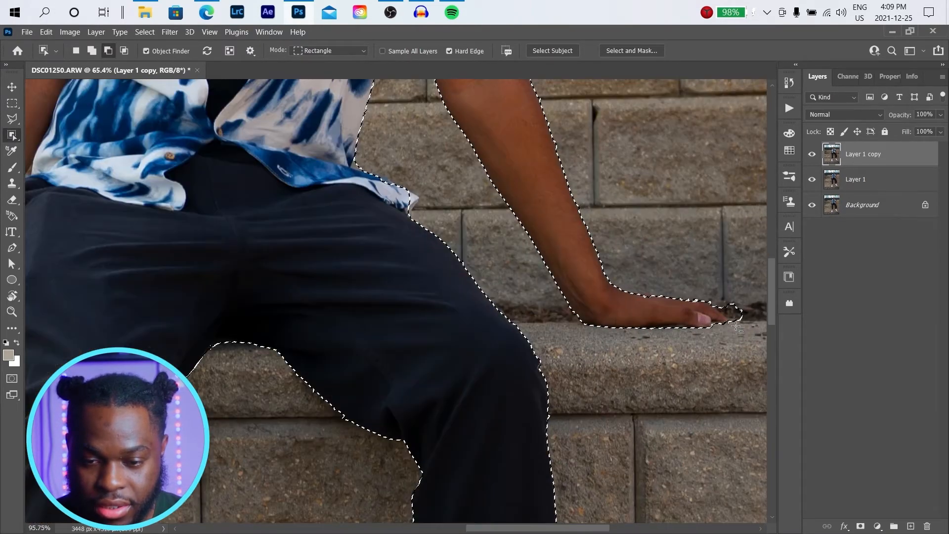
{"action": "scroll", "coordinate": [735, 328], "scroll_direction": "down", "scroll_amount": 5}
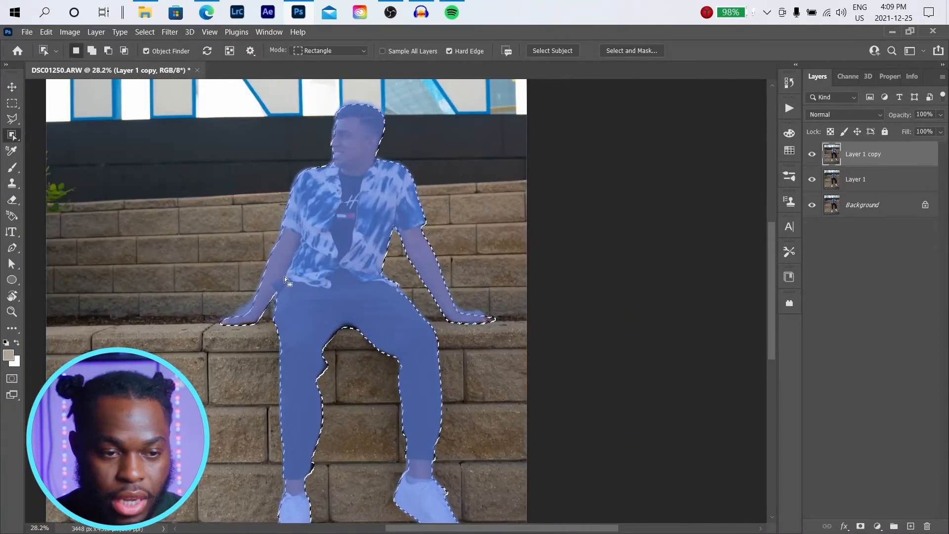
{"action": "right_click", "coordinate": [13, 135]}
{"action": "left_click", "coordinate": [87, 147]}
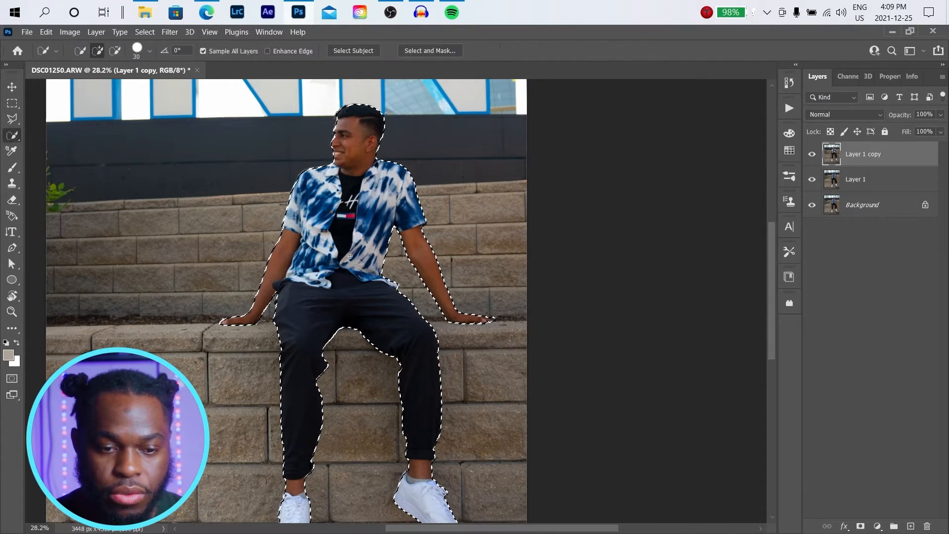
{"action": "scroll", "coordinate": [454, 309], "scroll_direction": "up", "scroll_amount": 5}
{"action": "scroll", "coordinate": [455, 309], "scroll_direction": "up", "scroll_amount": 8}
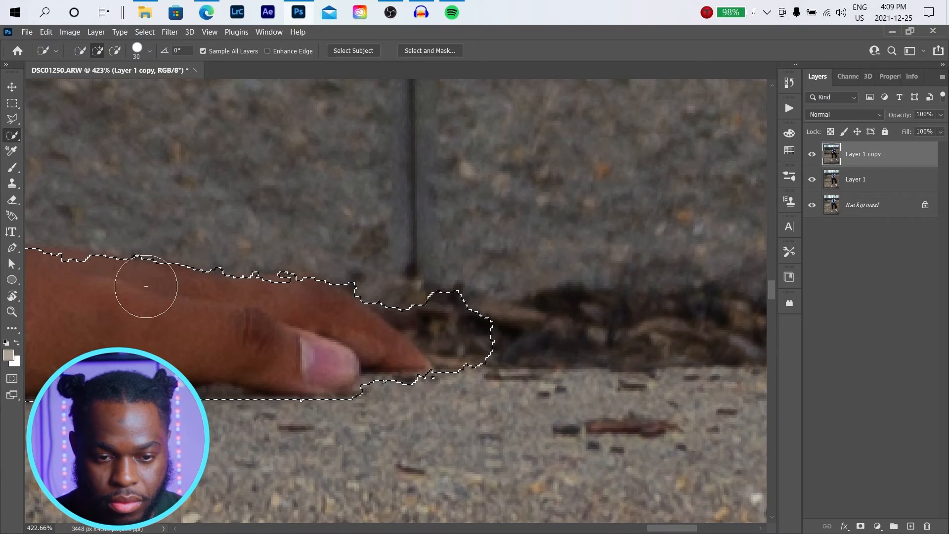
{"action": "key", "text": "alt"}
{"action": "mouse_move", "coordinate": [393, 254]}
{"action": "left_mouse_down"}
{"action": "mouse_move", "coordinate": [371, 261]}
{"action": "mouse_move", "coordinate": [452, 314]}
{"action": "mouse_move", "coordinate": [466, 356]}
{"action": "mouse_move", "coordinate": [451, 397]}
{"action": "mouse_move", "coordinate": [410, 396]}
{"action": "mouse_move", "coordinate": [437, 408]}
{"action": "mouse_move", "coordinate": [417, 366]}
{"action": "mouse_move", "coordinate": [386, 366]}
{"action": "mouse_move", "coordinate": [392, 355]}
{"action": "mouse_move", "coordinate": [412, 361]}
{"action": "left_mouse_up"}
{"action": "scroll", "coordinate": [318, 322], "scroll_direction": "down", "scroll_amount": 6}
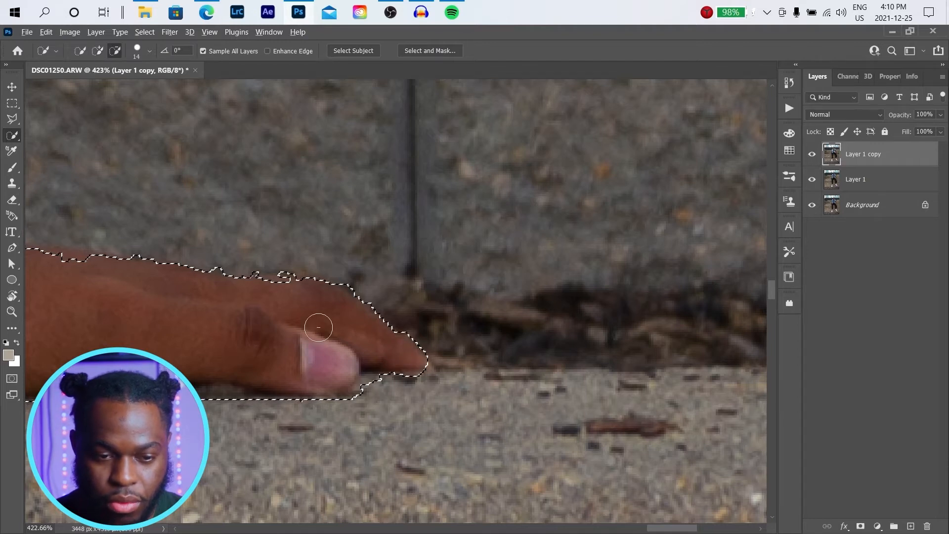
{"action": "scroll", "coordinate": [257, 311], "scroll_direction": "down", "scroll_amount": 5}
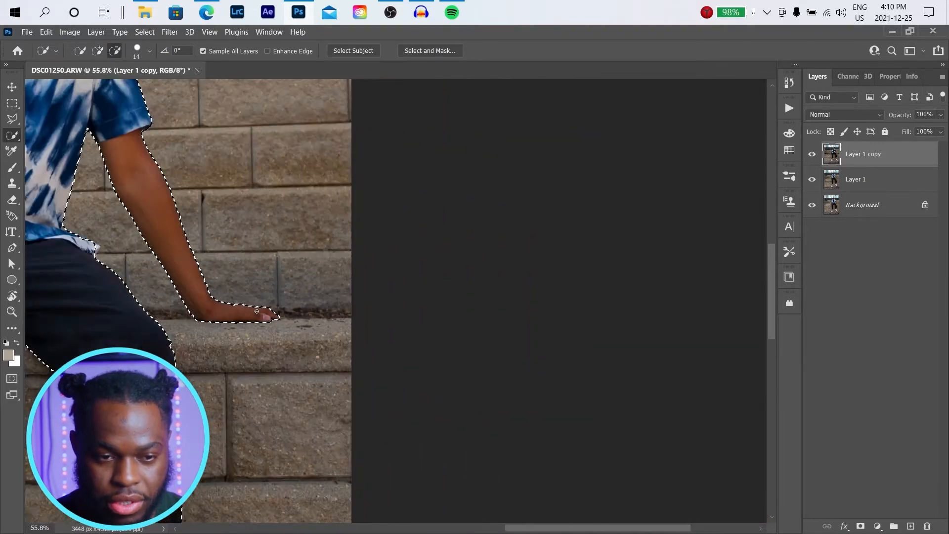
- Subtract the round drain hole beneath the shoe from the selection and add a layer mask to Layer 1 copy
{"action": "scroll", "coordinate": [393, 276], "scroll_direction": "up", "scroll_amount": 3}
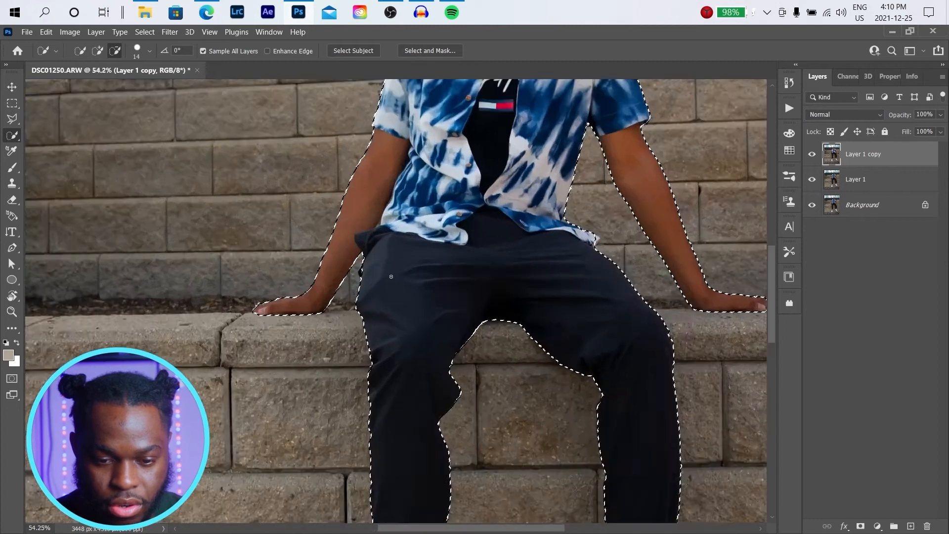
{"action": "scroll", "coordinate": [406, 284], "scroll_direction": "down", "scroll_amount": 7}
{"action": "scroll", "coordinate": [488, 426], "scroll_direction": "up", "scroll_amount": 6}
{"action": "scroll", "coordinate": [489, 441], "scroll_direction": "up", "scroll_amount": 5}
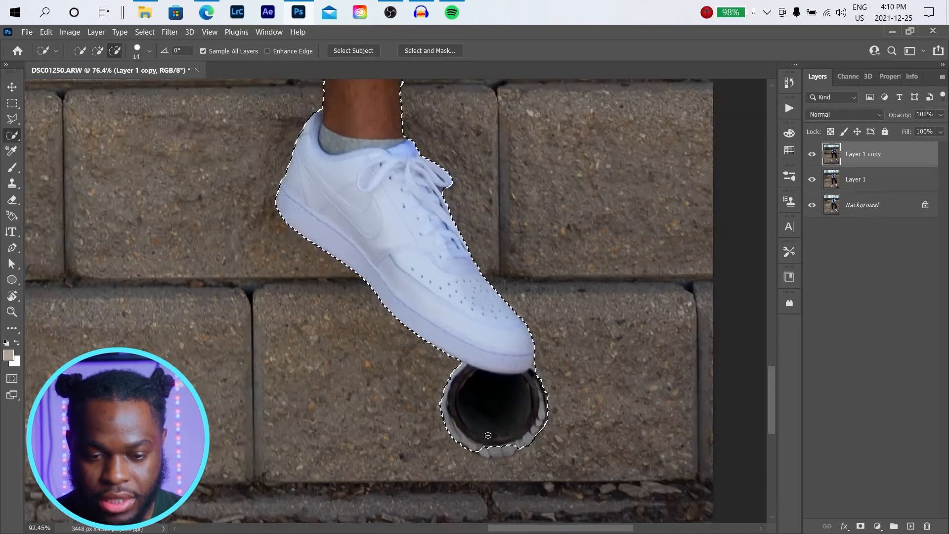
{"action": "mouse_move", "coordinate": [435, 405]}
{"action": "left_mouse_down"}
{"action": "mouse_move", "coordinate": [477, 449]}
{"action": "mouse_move", "coordinate": [510, 455]}
{"action": "mouse_move", "coordinate": [525, 436]}
{"action": "mouse_move", "coordinate": [535, 448]}
{"action": "mouse_move", "coordinate": [566, 406]}
{"action": "mouse_move", "coordinate": [553, 360]}
{"action": "left_mouse_up"}
{"action": "left_click_drag", "start_coordinate": [443, 374], "coordinate": [449, 357]}
{"action": "scroll", "coordinate": [382, 311], "scroll_direction": "down", "scroll_amount": 7}
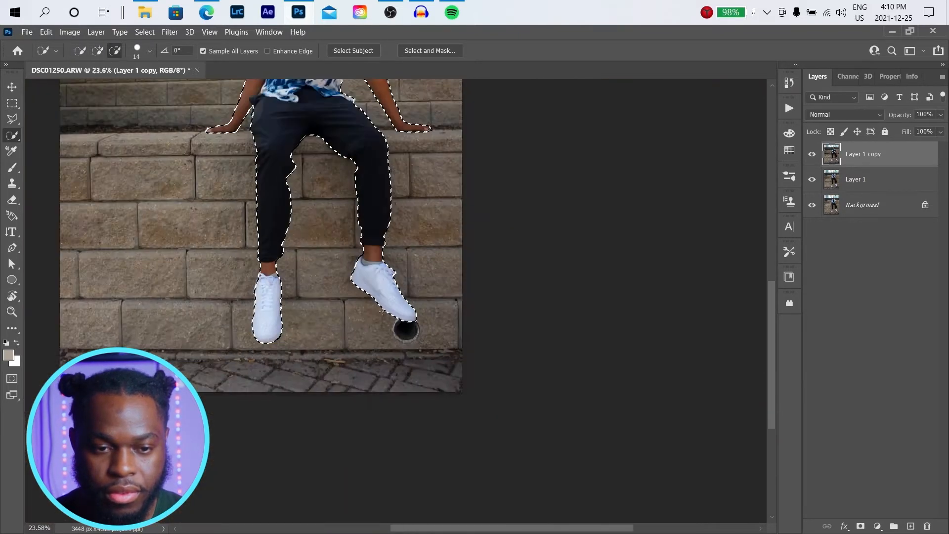
{"action": "scroll", "coordinate": [382, 312], "scroll_direction": "down", "scroll_amount": 2}
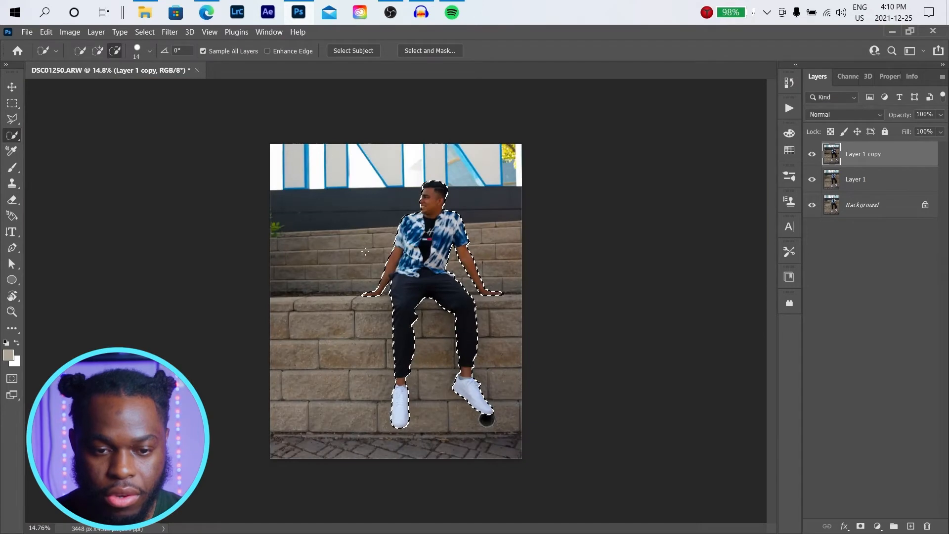
{"action": "left_click", "coordinate": [861, 527]}
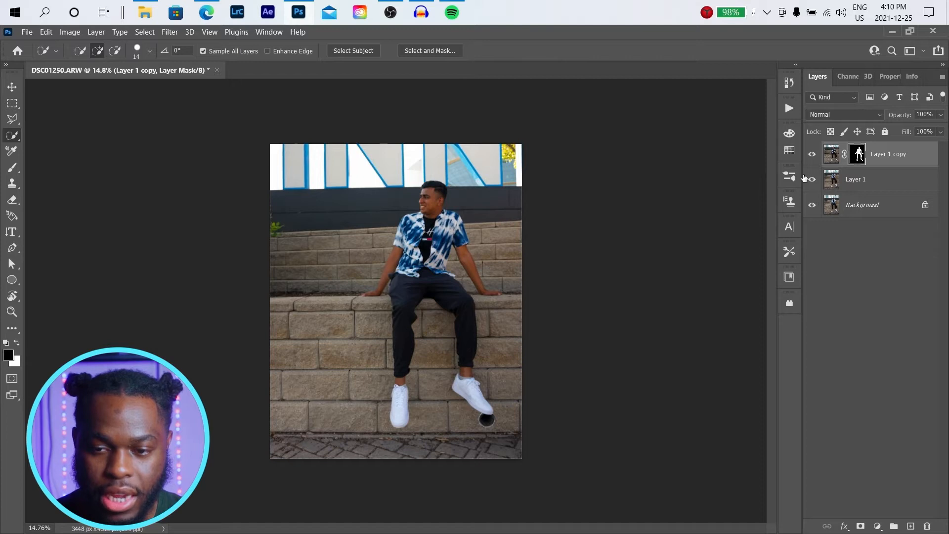
- Place the graffiti face brick-wall image from the Photoshop pics folder in File Explorer directly above Layer 1 in the Photoshop document
{"action": "left_click", "coordinate": [858, 182]}
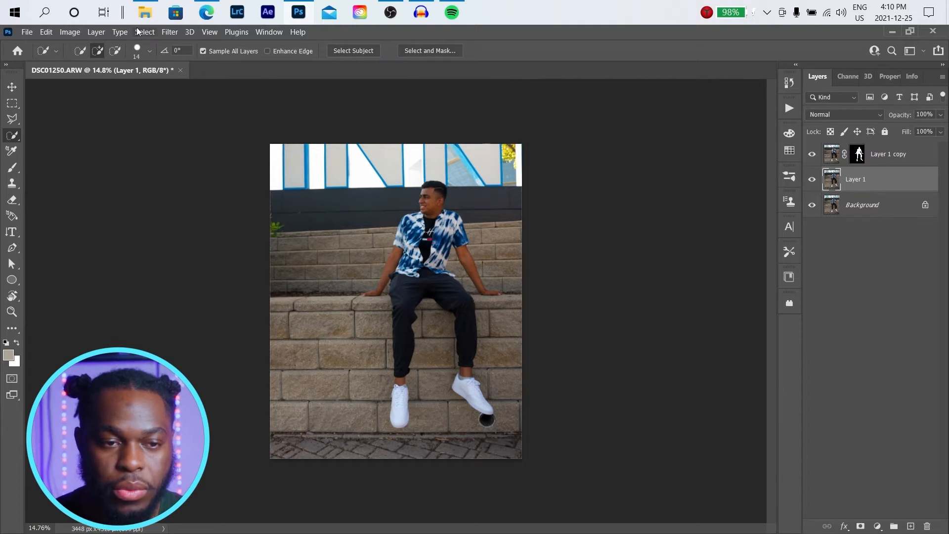
{"action": "left_click", "coordinate": [144, 13]}
{"action": "scroll", "coordinate": [389, 229], "scroll_direction": "down", "scroll_amount": 10}
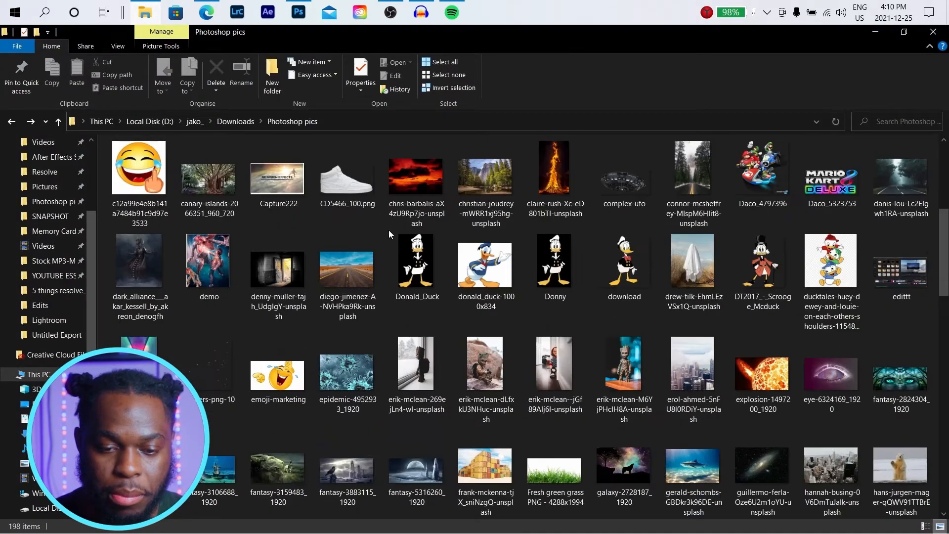
{"action": "scroll", "coordinate": [407, 276], "scroll_direction": "down", "scroll_amount": 2}
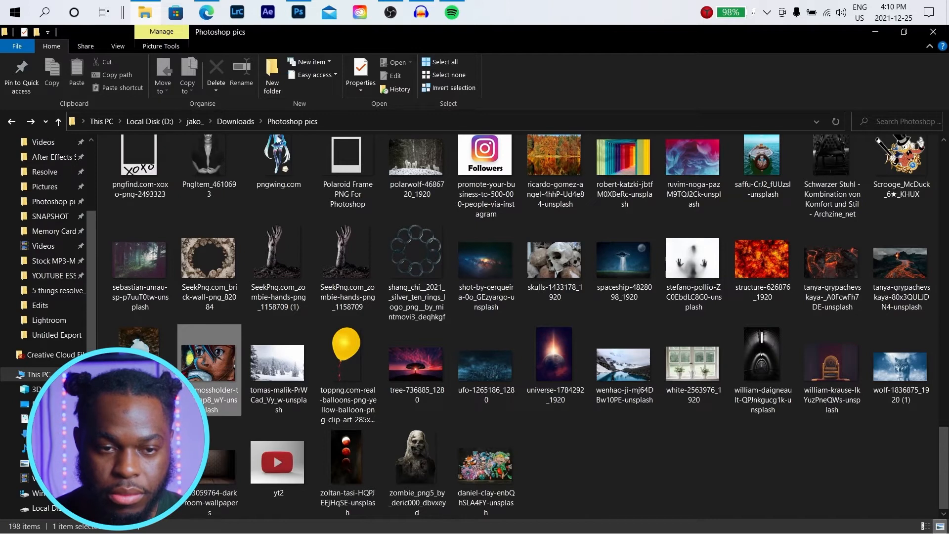
{"action": "left_click", "coordinate": [297, 13]}
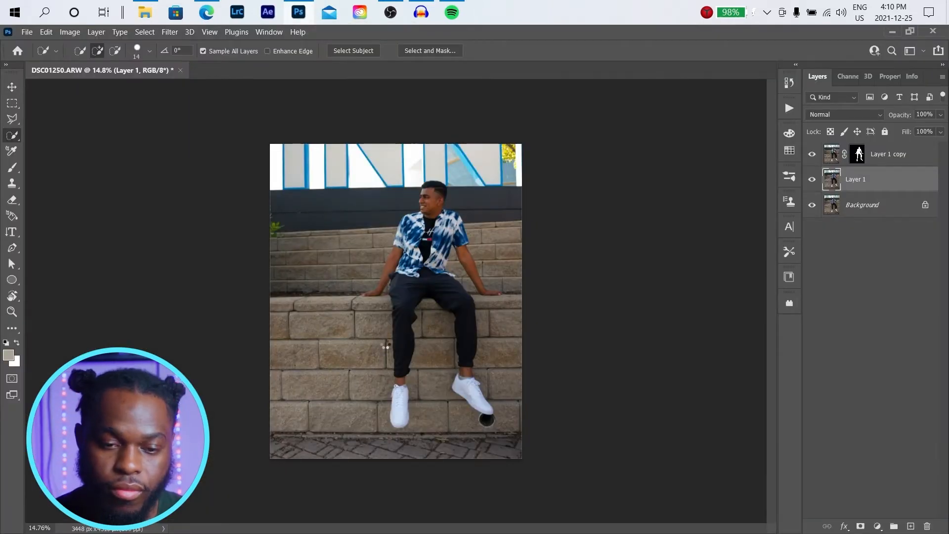
{"action": "left_click_drag", "start_coordinate": [386, 347], "coordinate": [385, 343]}
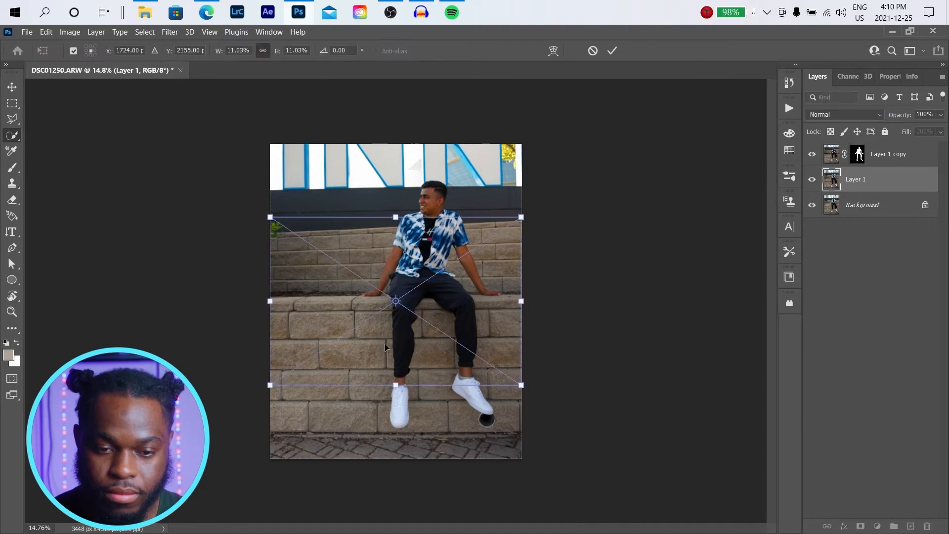
- Move the graffiti image down over the lower wall and scale it to 11.08% so it spans the photo's width
{"action": "left_click_drag", "start_coordinate": [371, 284], "coordinate": [372, 339]}
{"action": "left_click_drag", "start_coordinate": [522, 273], "coordinate": [548, 310]}
{"action": "left_click_drag", "start_coordinate": [435, 342], "coordinate": [435, 366]}
{"action": "scroll", "coordinate": [420, 327], "scroll_direction": "up", "scroll_amount": 5}
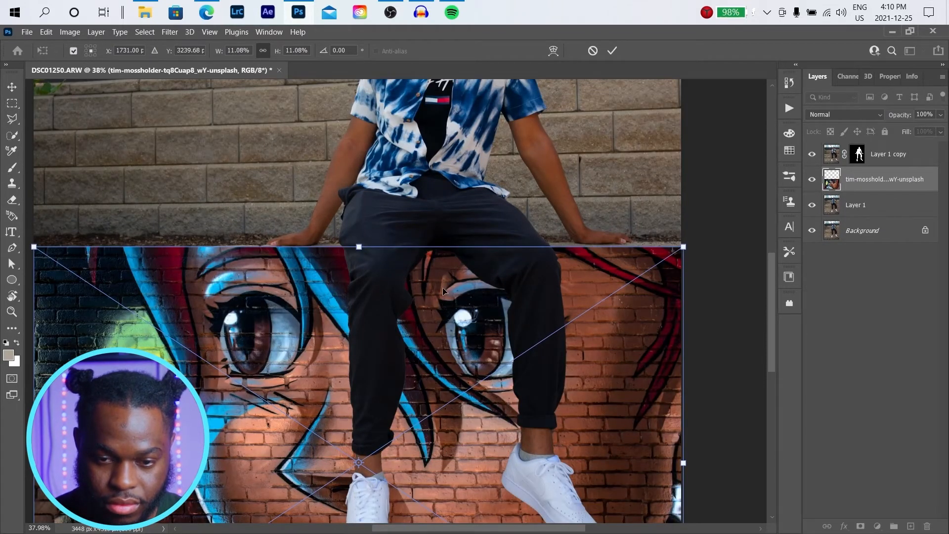
{"action": "mouse_move", "coordinate": [453, 298]}
{"action": "left_mouse_down"}
{"action": "mouse_move", "coordinate": [457, 305]}
{"action": "mouse_move", "coordinate": [457, 296]}
{"action": "left_mouse_up"}
{"action": "scroll", "coordinate": [419, 283], "scroll_direction": "down", "scroll_amount": 5}
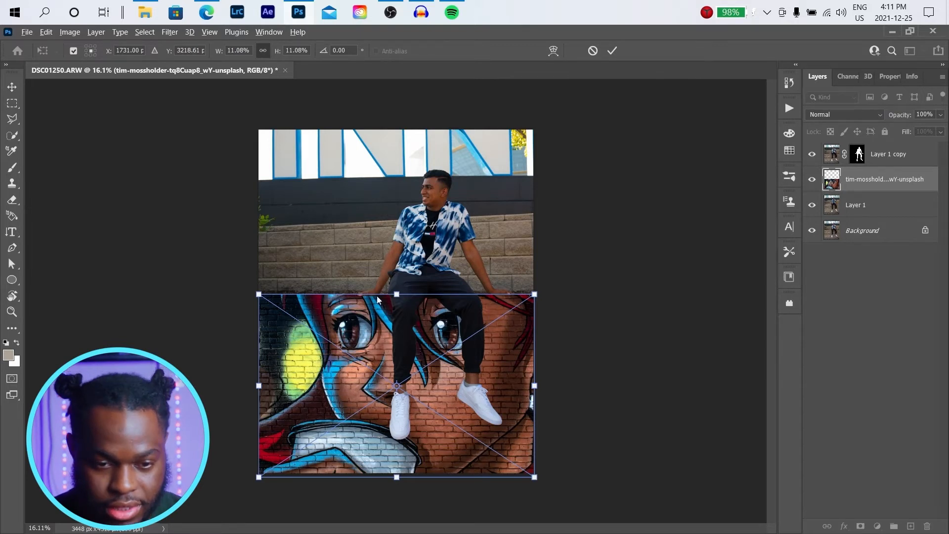
- Align the graffiti's upper edge with the ledge under the man's hand at about Y 3230.7 px and apply the transform
{"action": "scroll", "coordinate": [365, 281], "scroll_direction": "up", "scroll_amount": 5}
{"action": "scroll", "coordinate": [366, 280], "scroll_direction": "up", "scroll_amount": 6}
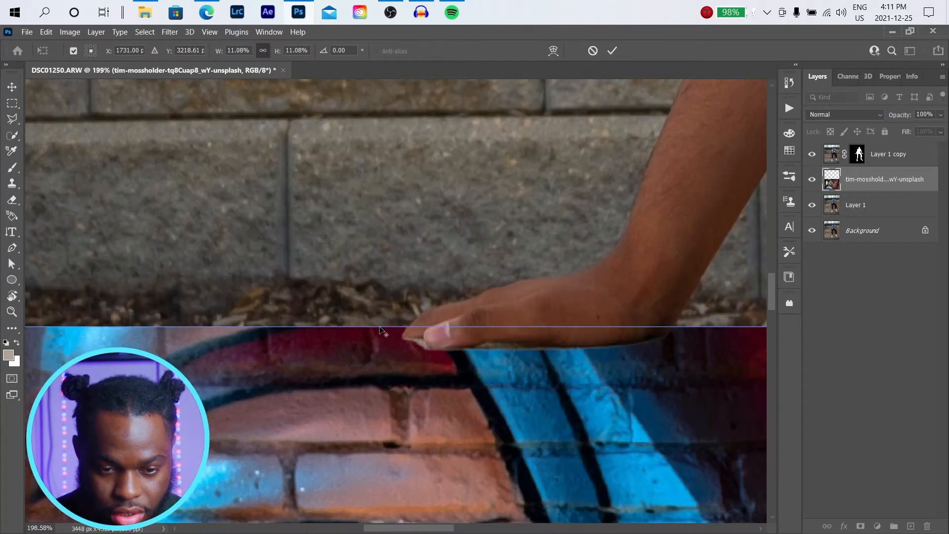
{"action": "left_click_drag", "start_coordinate": [345, 357], "coordinate": [343, 367]}
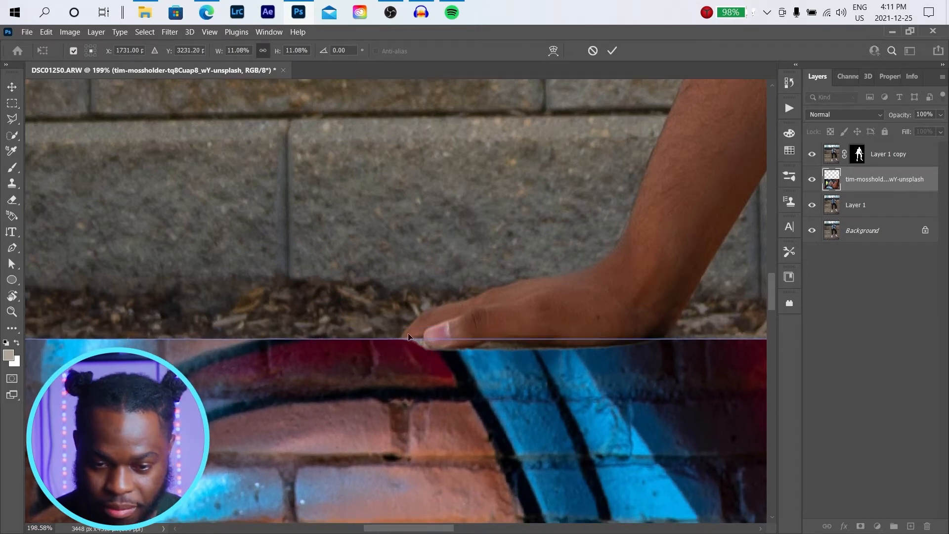
{"action": "left_click_drag", "start_coordinate": [502, 371], "coordinate": [500, 372]}
{"action": "scroll", "coordinate": [494, 355], "scroll_direction": "down", "scroll_amount": 10}
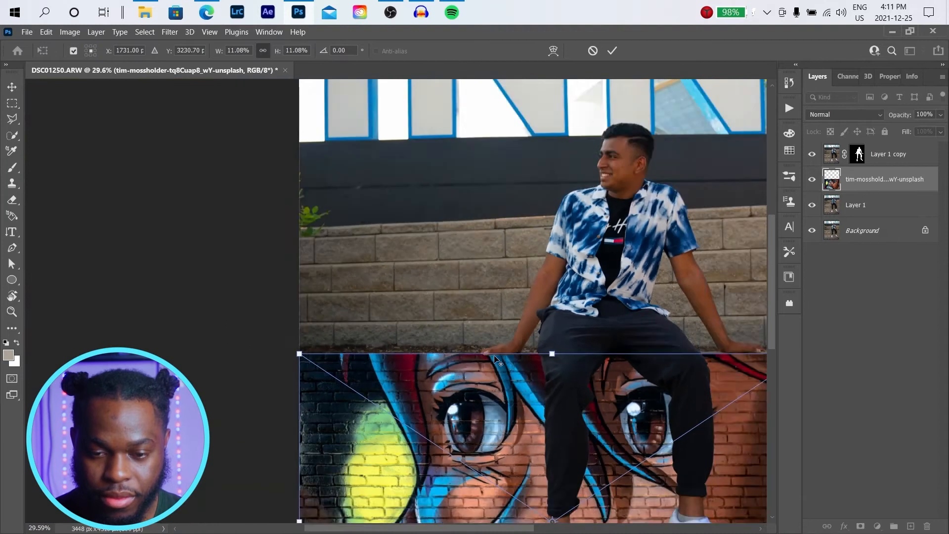
{"action": "scroll", "coordinate": [494, 355], "scroll_direction": "down", "scroll_amount": 4}
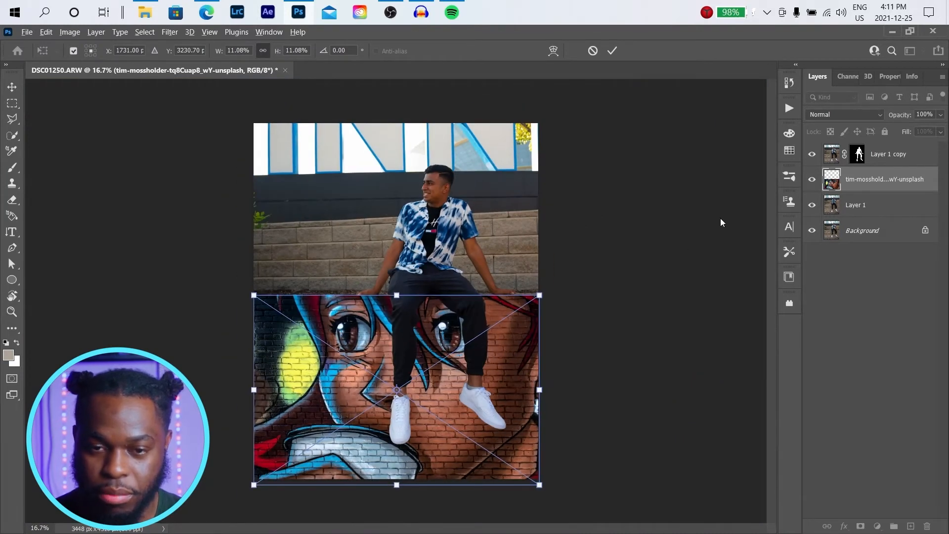
{"action": "left_click", "coordinate": [612, 50]}
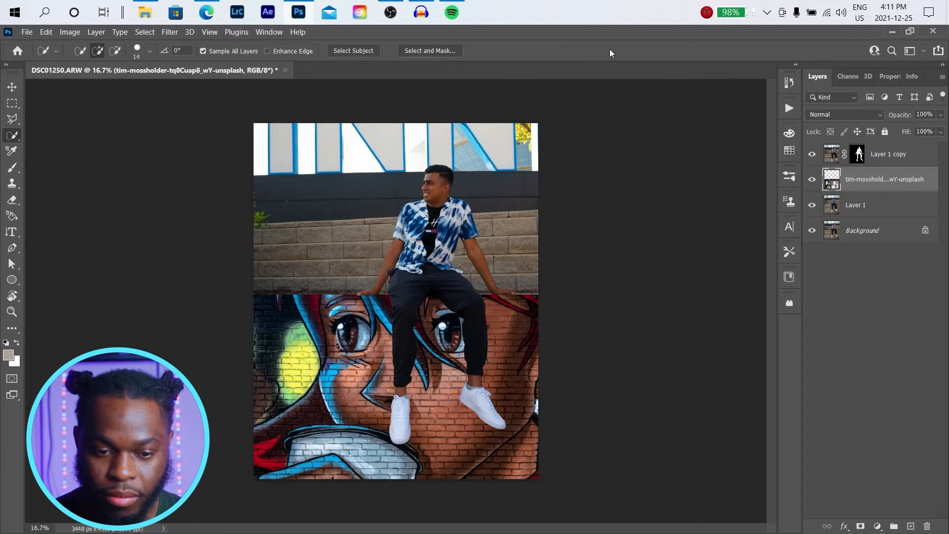
- Lower the graffiti layer's opacity to 35%
{"action": "left_click", "coordinate": [940, 117]}
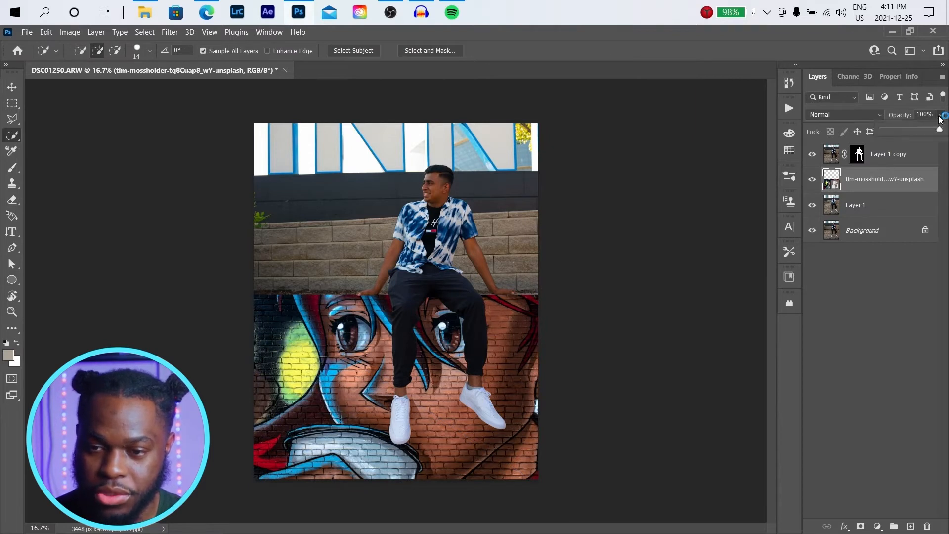
{"action": "left_click", "coordinate": [903, 130]}
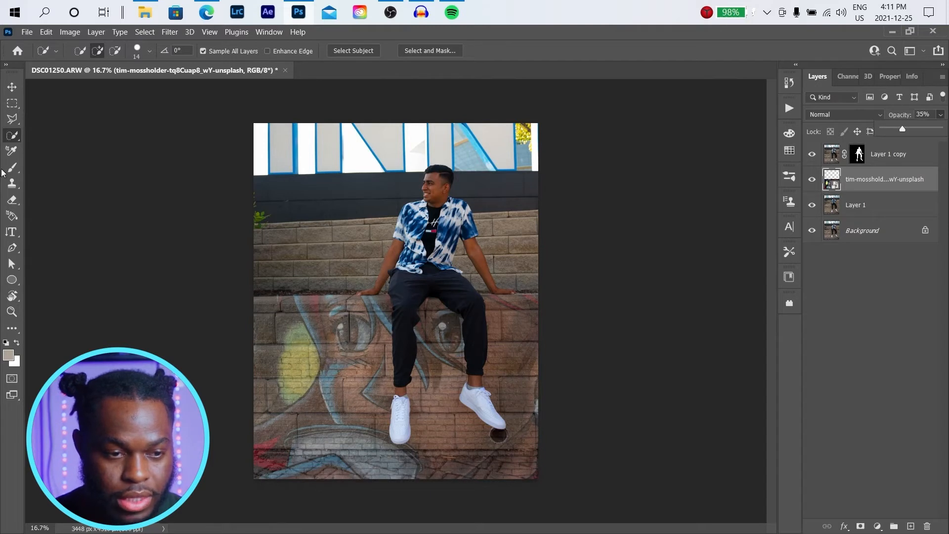
- Trace the lower stone wall's base line across the photo's full width, past both edges, with the Polygonal Lasso
{"action": "left_click", "coordinate": [19, 103]}
{"action": "right_click", "coordinate": [20, 104]}
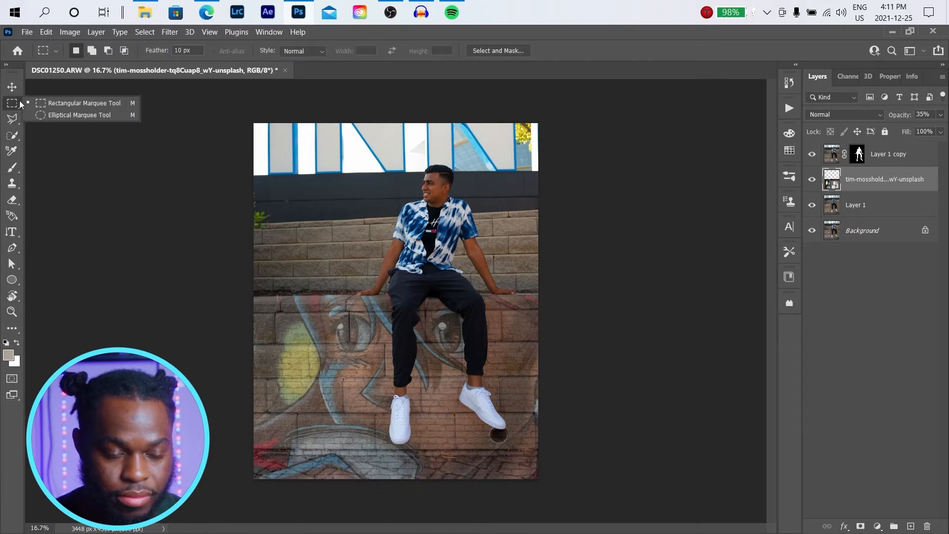
{"action": "left_click", "coordinate": [12, 120]}
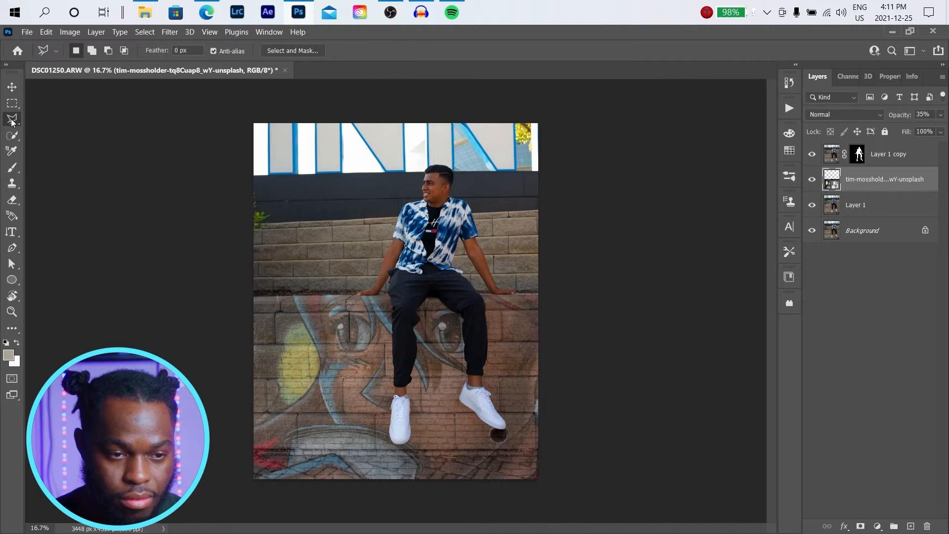
{"action": "right_click", "coordinate": [12, 121]}
{"action": "left_click", "coordinate": [60, 132]}
{"action": "scroll", "coordinate": [336, 411], "scroll_direction": "up", "scroll_amount": 3}
{"action": "scroll", "coordinate": [346, 408], "scroll_direction": "down", "scroll_amount": 5}
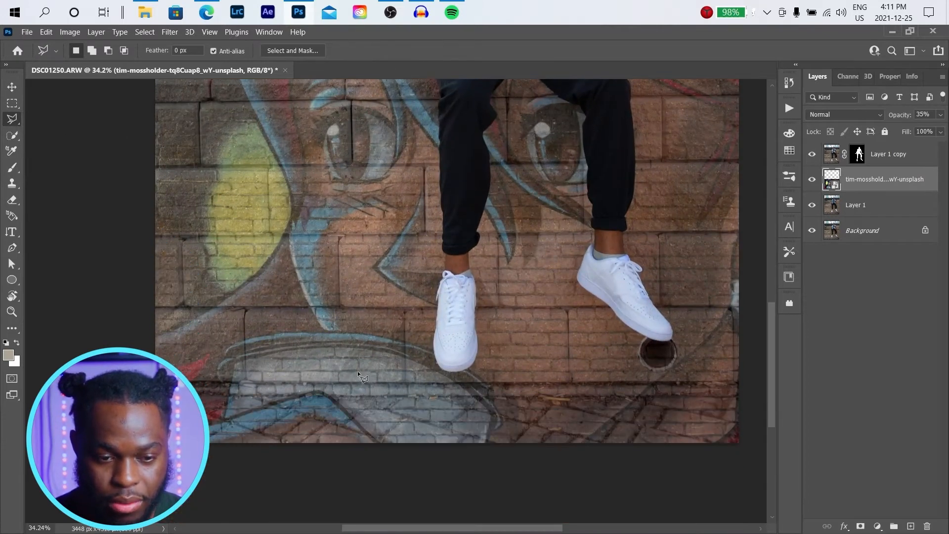
{"action": "scroll", "coordinate": [204, 343], "scroll_direction": "up", "scroll_amount": 3}
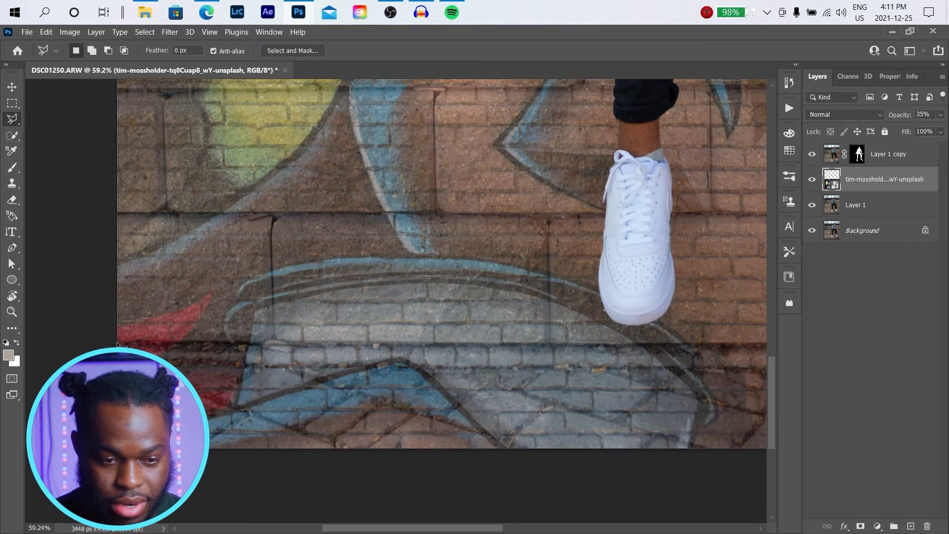
{"action": "scroll", "coordinate": [364, 333], "scroll_direction": "down", "scroll_amount": 5}
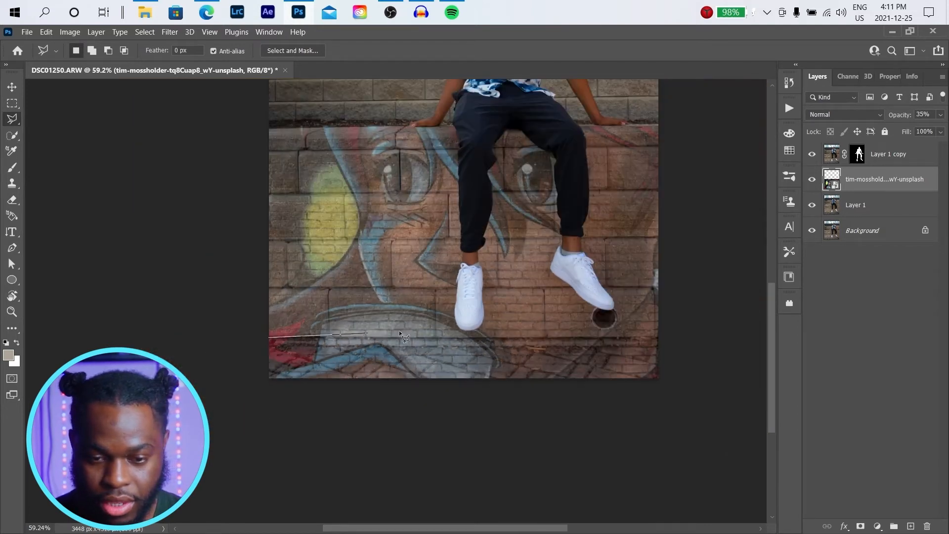
{"action": "scroll", "coordinate": [609, 445], "scroll_direction": "down", "scroll_amount": 2}
{"action": "scroll", "coordinate": [587, 429], "scroll_direction": "up", "scroll_amount": 4}
{"action": "scroll", "coordinate": [613, 442], "scroll_direction": "down", "scroll_amount": 3}
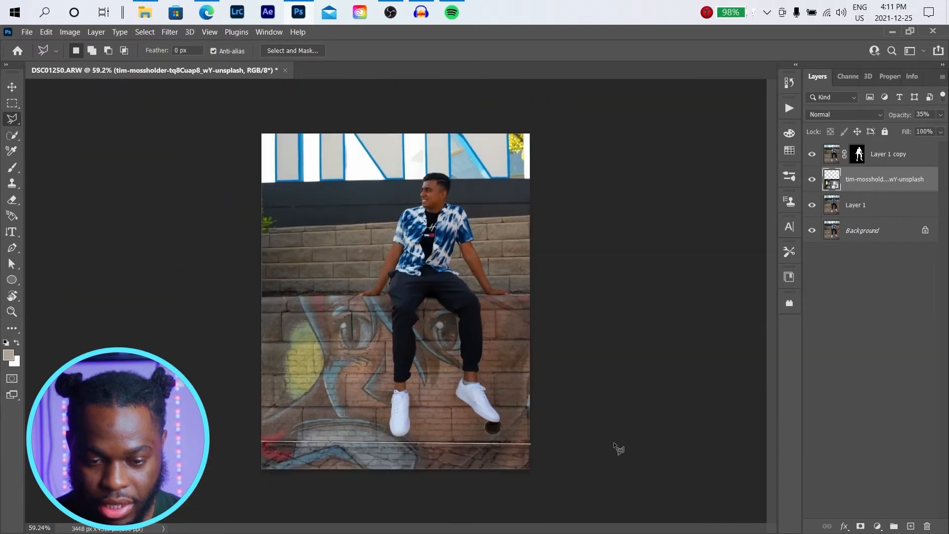
{"action": "scroll", "coordinate": [622, 440], "scroll_direction": "up", "scroll_amount": 2}
{"action": "scroll", "coordinate": [635, 455], "scroll_direction": "down", "scroll_amount": 3}
{"action": "scroll", "coordinate": [647, 451], "scroll_direction": "up", "scroll_amount": 2}
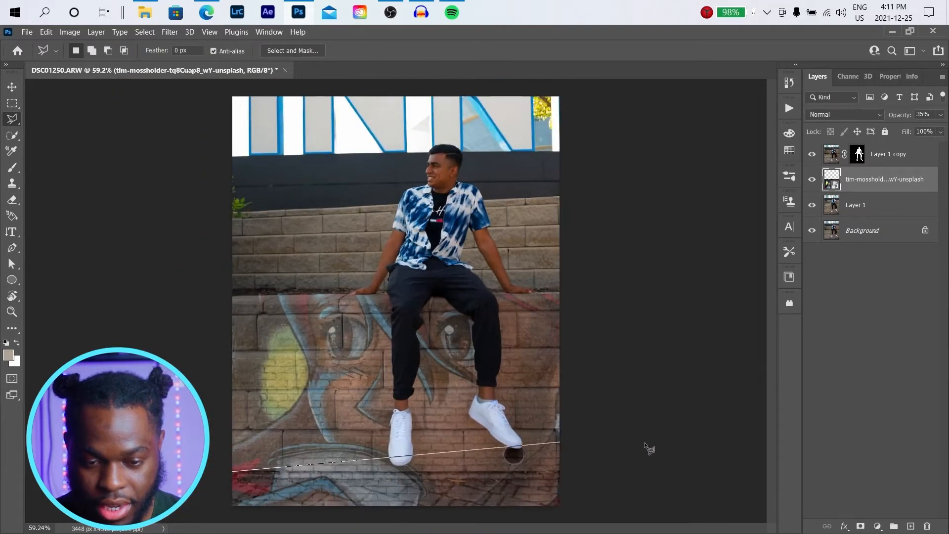
{"action": "scroll", "coordinate": [648, 450], "scroll_direction": "down", "scroll_amount": 1}
{"action": "scroll", "coordinate": [638, 468], "scroll_direction": "down", "scroll_amount": 1}
{"action": "scroll", "coordinate": [589, 466], "scroll_direction": "up", "scroll_amount": 2}
{"action": "scroll", "coordinate": [571, 466], "scroll_direction": "down", "scroll_amount": 2}
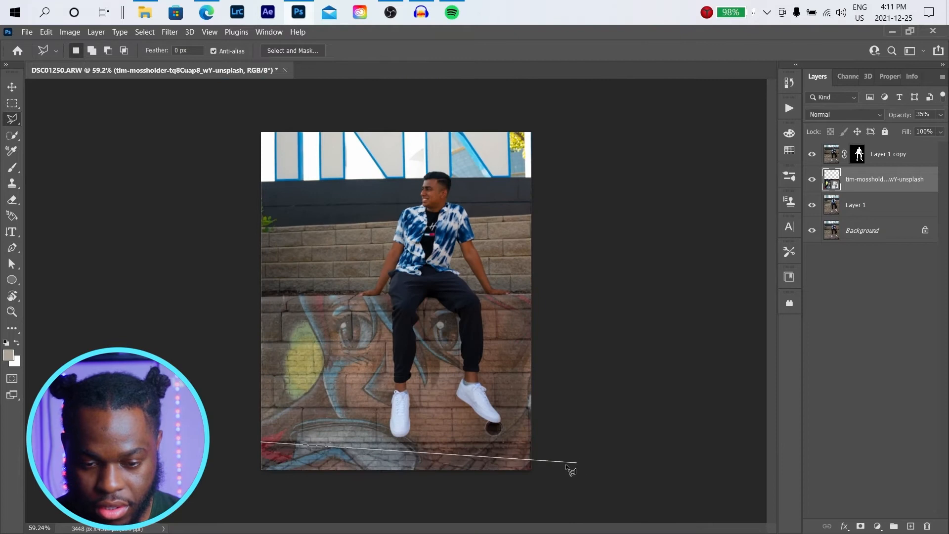
{"action": "scroll", "coordinate": [551, 467], "scroll_direction": "up", "scroll_amount": 3}
{"action": "scroll", "coordinate": [544, 460], "scroll_direction": "up", "scroll_amount": 2}
{"action": "scroll", "coordinate": [550, 479], "scroll_direction": "down", "scroll_amount": 1}
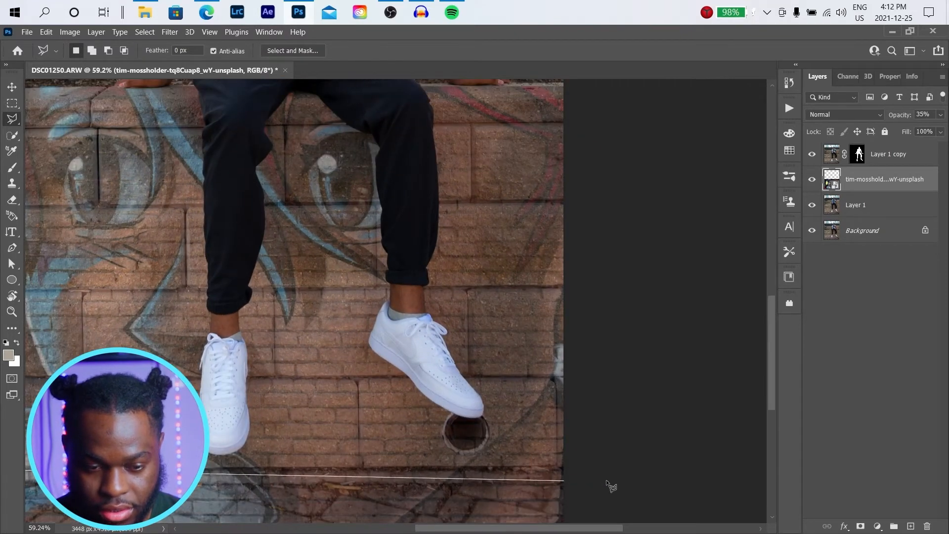
{"action": "scroll", "coordinate": [611, 486], "scroll_direction": "up", "scroll_amount": 2}
{"action": "scroll", "coordinate": [613, 487], "scroll_direction": "down", "scroll_amount": 3}
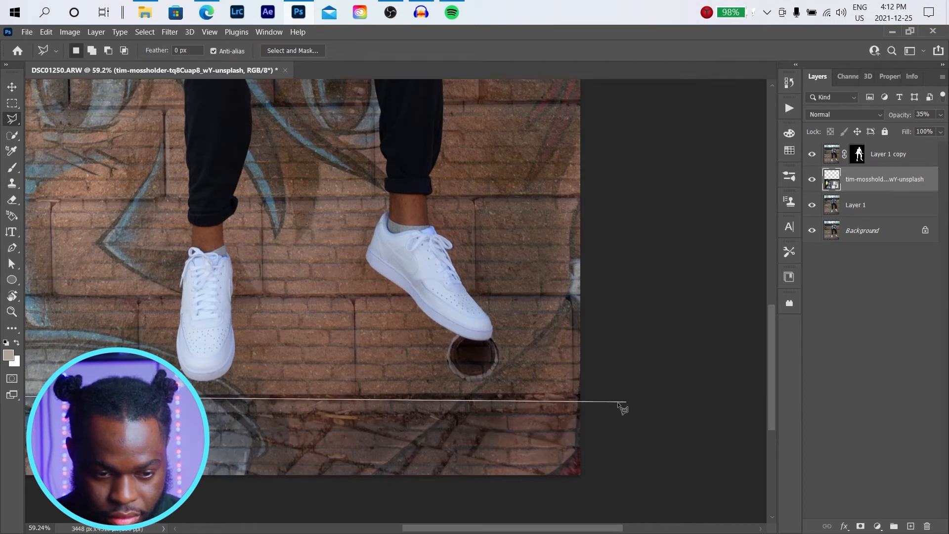
{"action": "scroll", "coordinate": [568, 405], "scroll_direction": "down", "scroll_amount": 2}
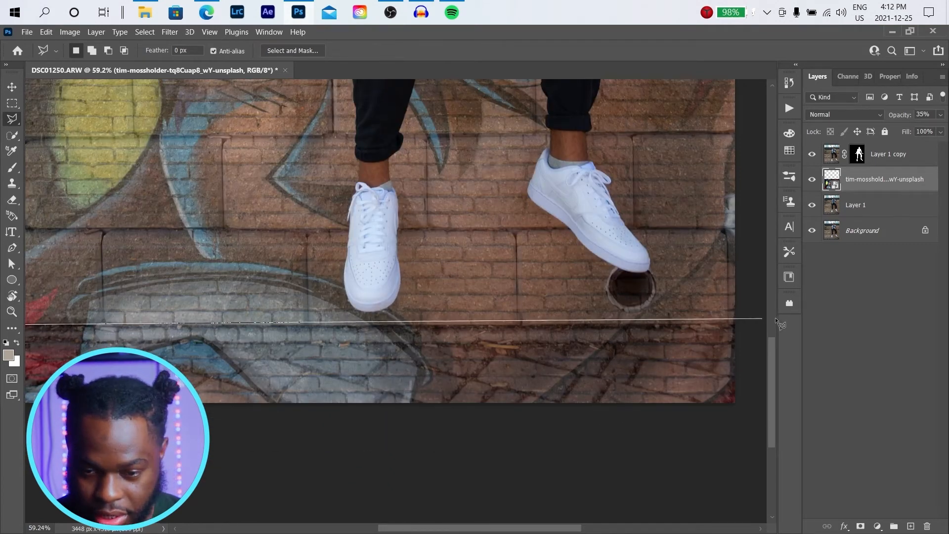
{"action": "key", "text": "ctrl+plus"}
{"action": "key", "text": "ctrl+plus"}
{"action": "key", "text": "ctrl+plus"}
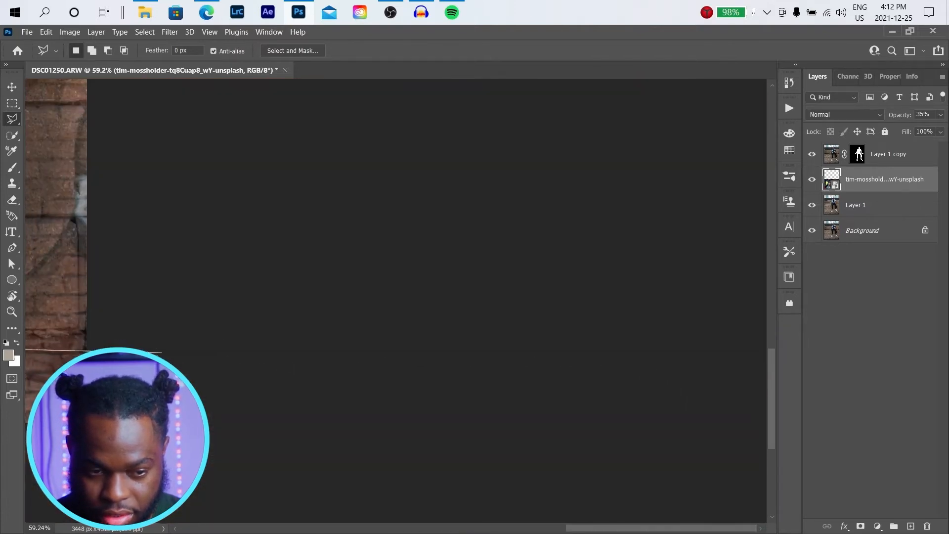
{"action": "scroll", "coordinate": [212, 350], "scroll_direction": "down", "scroll_amount": 5}
{"action": "key", "text": "ctrl+plus"}
{"action": "key", "text": "ctrl+plus"}
{"action": "key", "text": "ctrl+plus"}
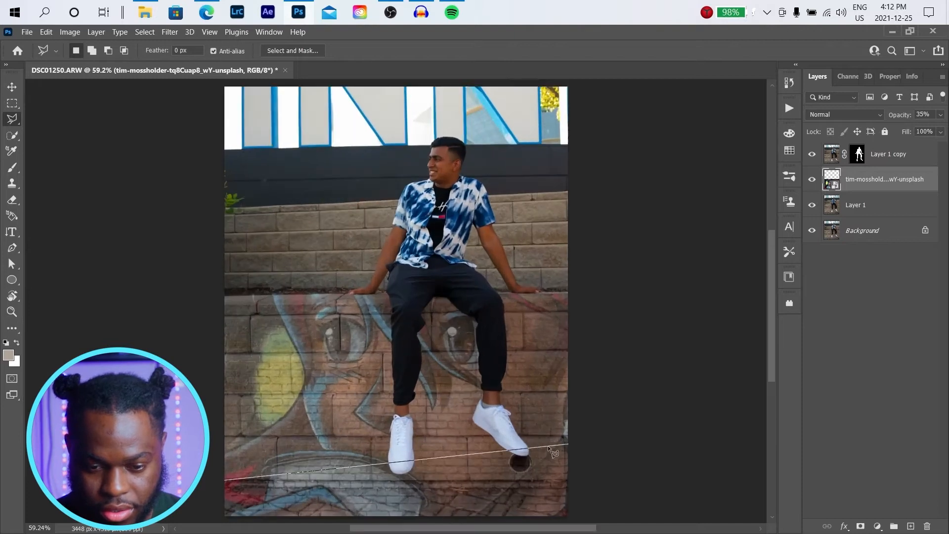
{"action": "scroll", "coordinate": [607, 477], "scroll_direction": "down", "scroll_amount": 3}
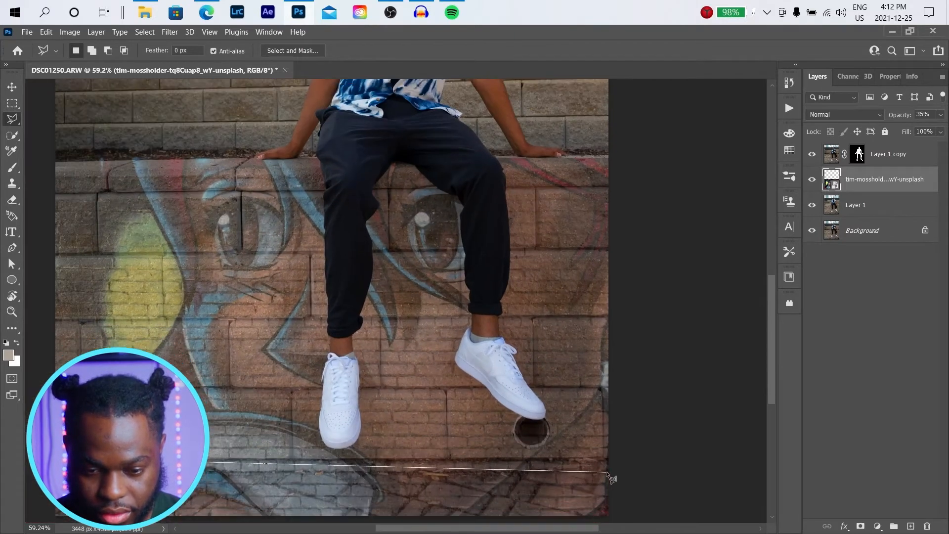
{"action": "scroll", "coordinate": [643, 449], "scroll_direction": "up", "scroll_amount": 2}
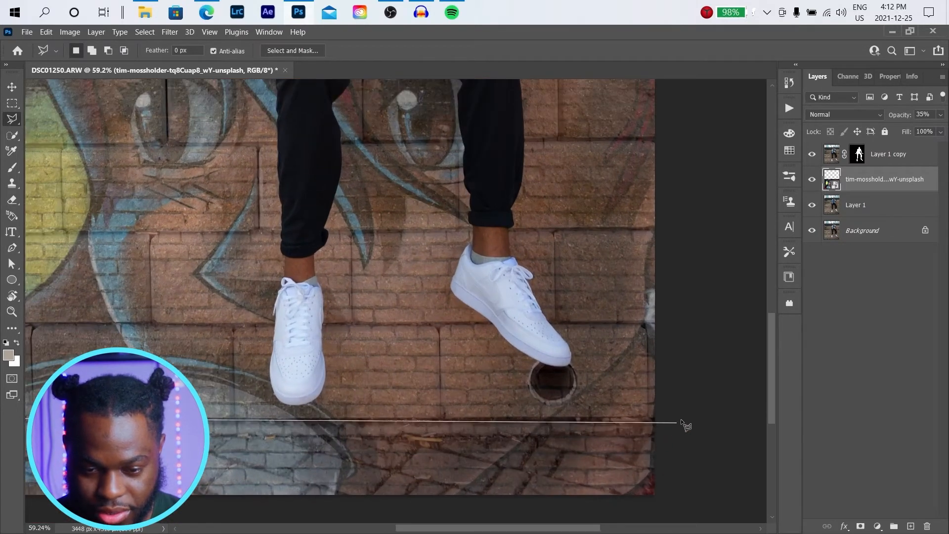
{"action": "left_click", "coordinate": [708, 418]}
- Close the lasso outline around the brick pavement below the wall, running outside the photo's lower corners
{"action": "left_click", "coordinate": [700, 505]}
{"action": "key", "text": "ctrl+minus"}
{"action": "scroll", "coordinate": [674, 495], "scroll_direction": "down", "scroll_amount": 2}
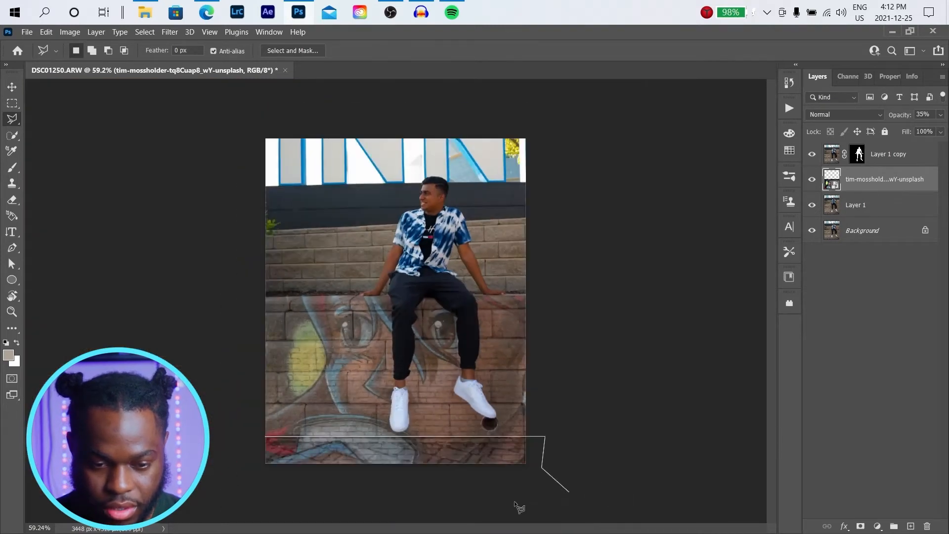
{"action": "left_click", "coordinate": [234, 468]}
{"action": "scroll", "coordinate": [253, 465], "scroll_direction": "up", "scroll_amount": 1}
{"action": "scroll", "coordinate": [258, 470], "scroll_direction": "up", "scroll_amount": 1}
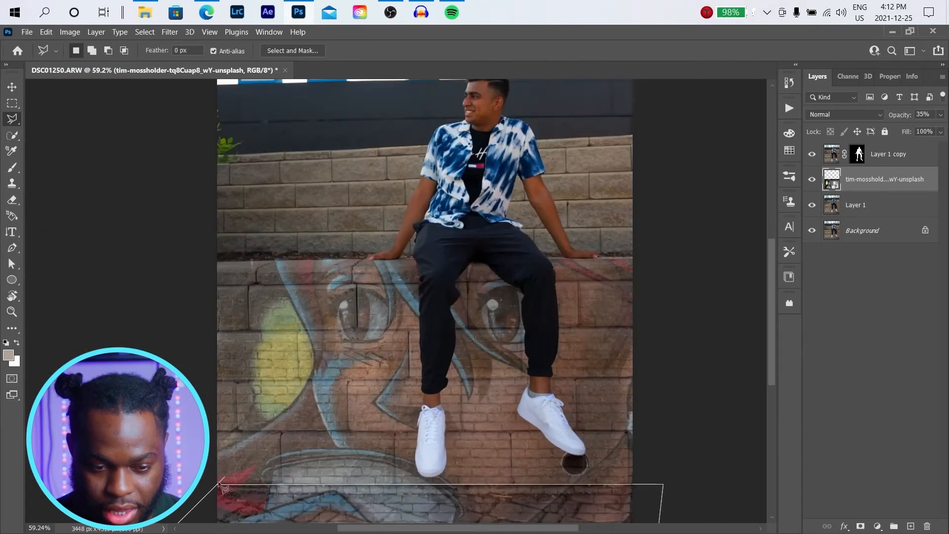
{"action": "key", "text": "Escape"}
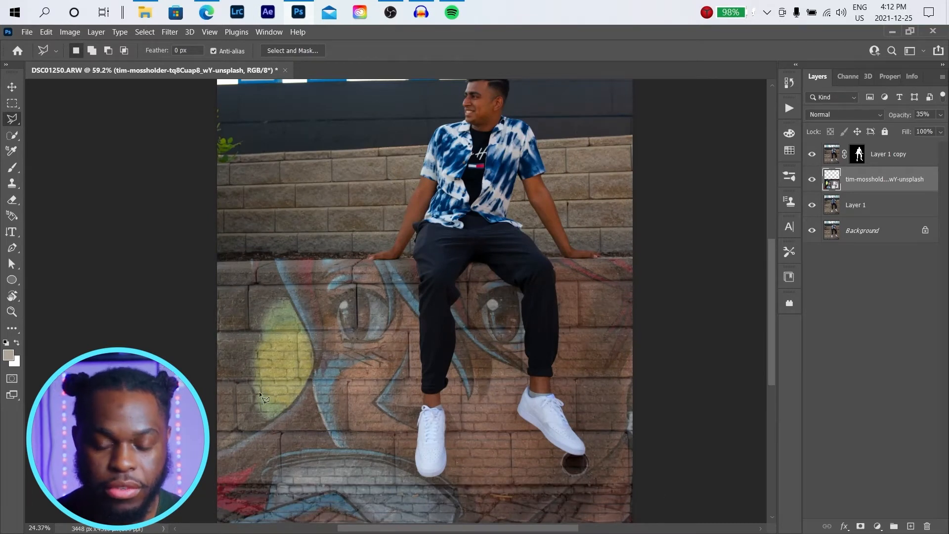
{"action": "scroll", "coordinate": [259, 391], "scroll_direction": "down", "scroll_amount": 1}
{"action": "scroll", "coordinate": [267, 383], "scroll_direction": "down", "scroll_amount": 2}
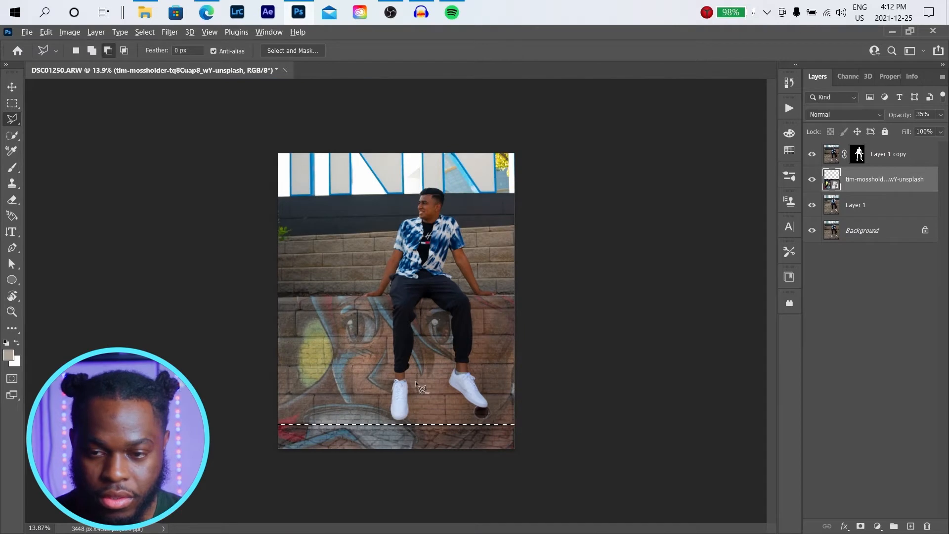
{"action": "scroll", "coordinate": [416, 381], "scroll_direction": "up", "scroll_amount": 1}
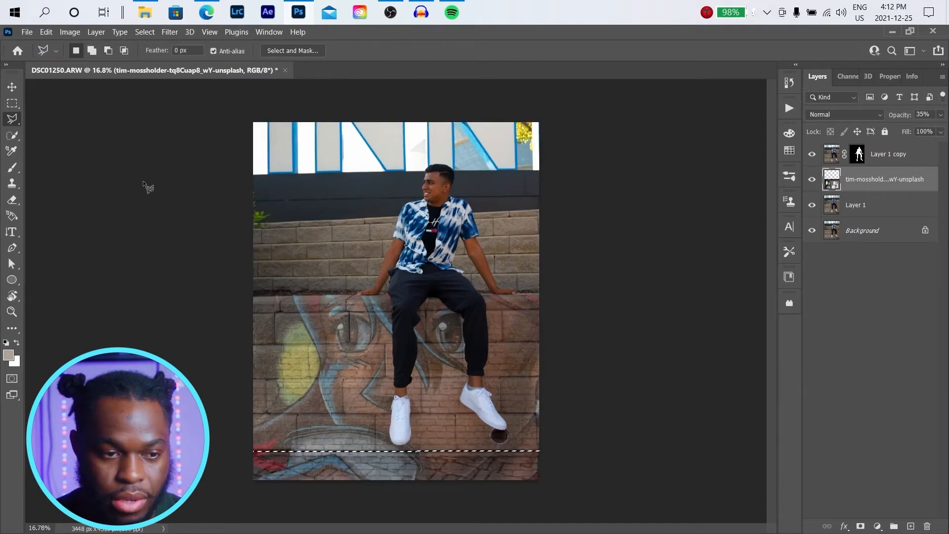
- Add a layer mask to the graffiti layer from the pavement selection and invert it so the graffiti covers only the wall
{"action": "left_click", "coordinate": [11, 201]}
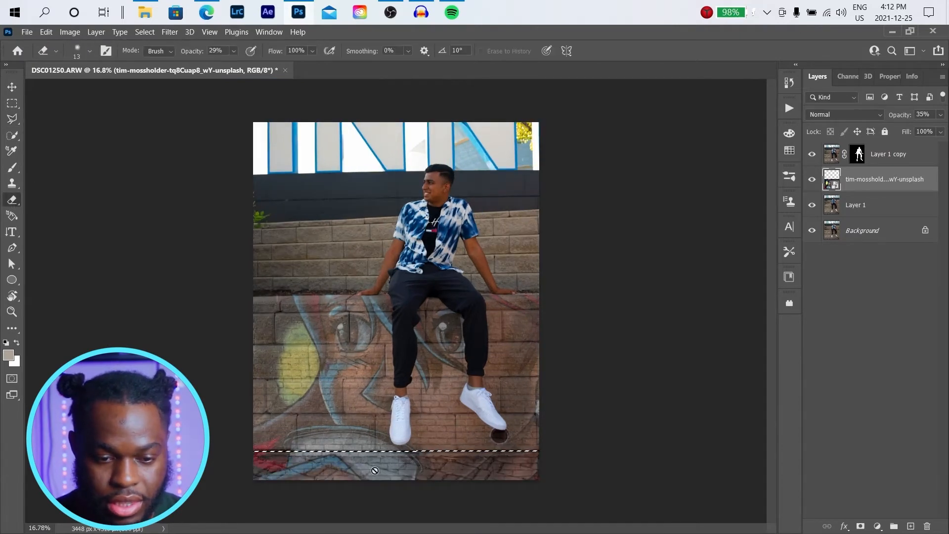
{"action": "left_click", "coordinate": [861, 527]}
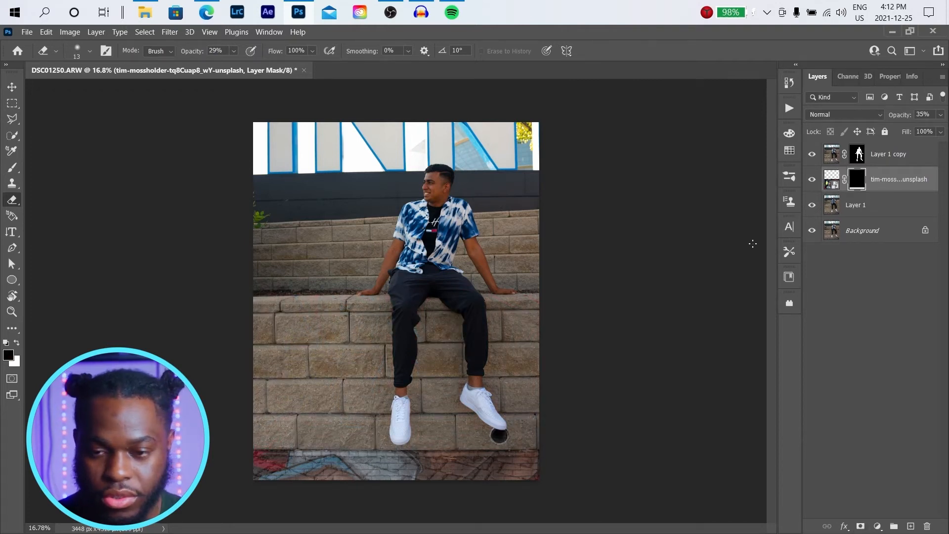
{"action": "key", "text": "ctrl+i"}
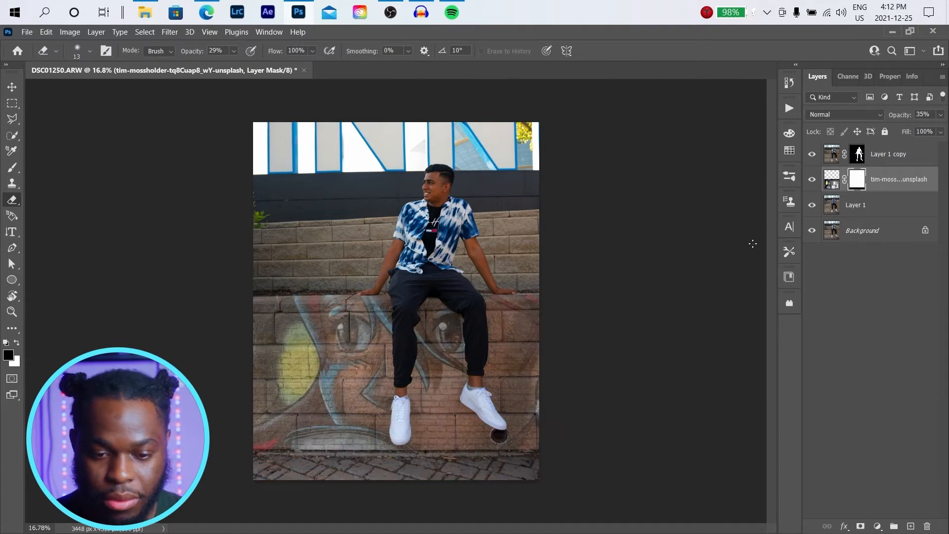
- Raise the graffiti layer's opacity to 100%
{"action": "scroll", "coordinate": [460, 462], "scroll_direction": "up", "scroll_amount": 4}
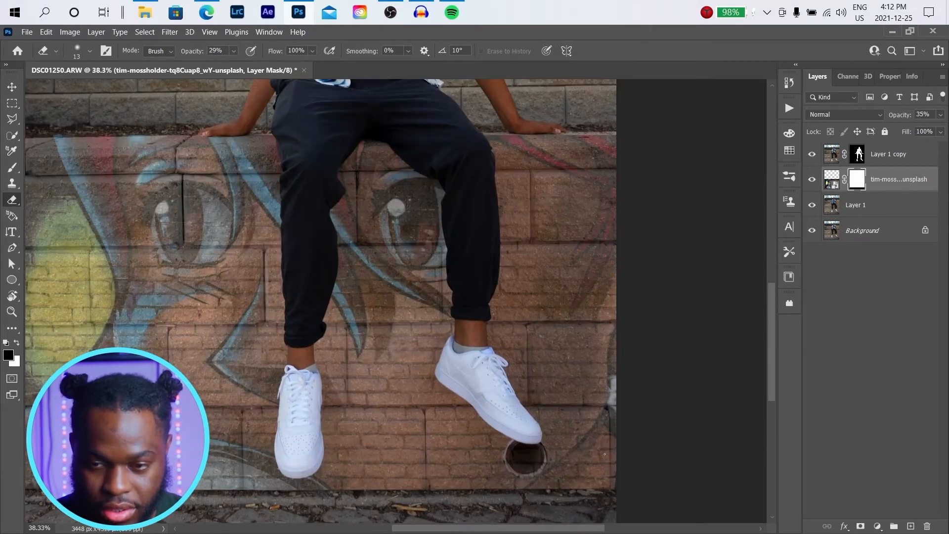
{"action": "scroll", "coordinate": [604, 454], "scroll_direction": "down", "scroll_amount": 2}
{"action": "scroll", "coordinate": [355, 470], "scroll_direction": "down", "scroll_amount": 2}
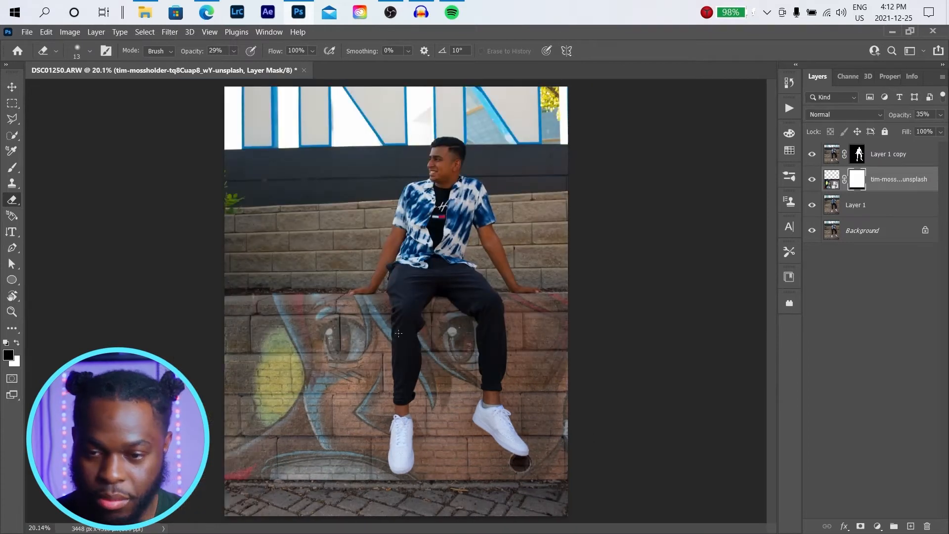
{"action": "left_click", "coordinate": [939, 115]}
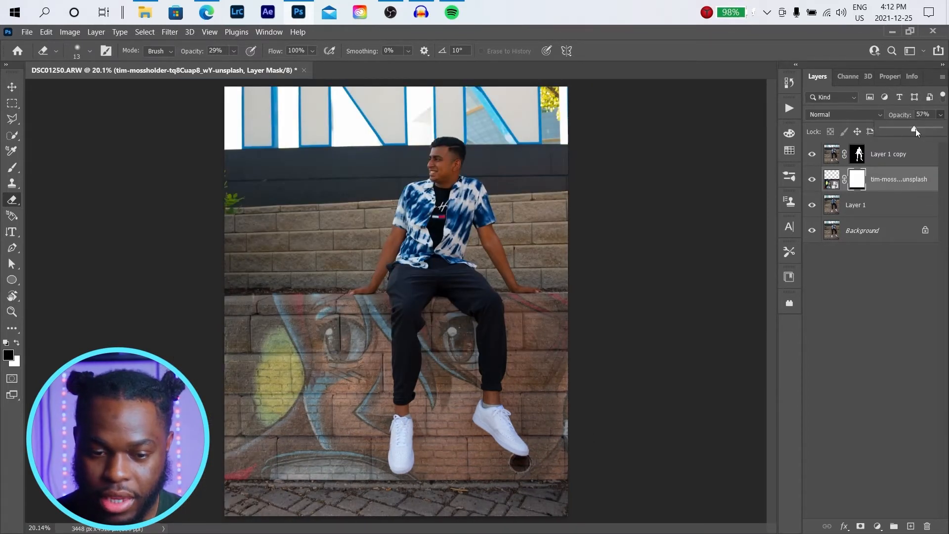
{"action": "left_click_drag", "start_coordinate": [916, 131], "coordinate": [940, 130]}
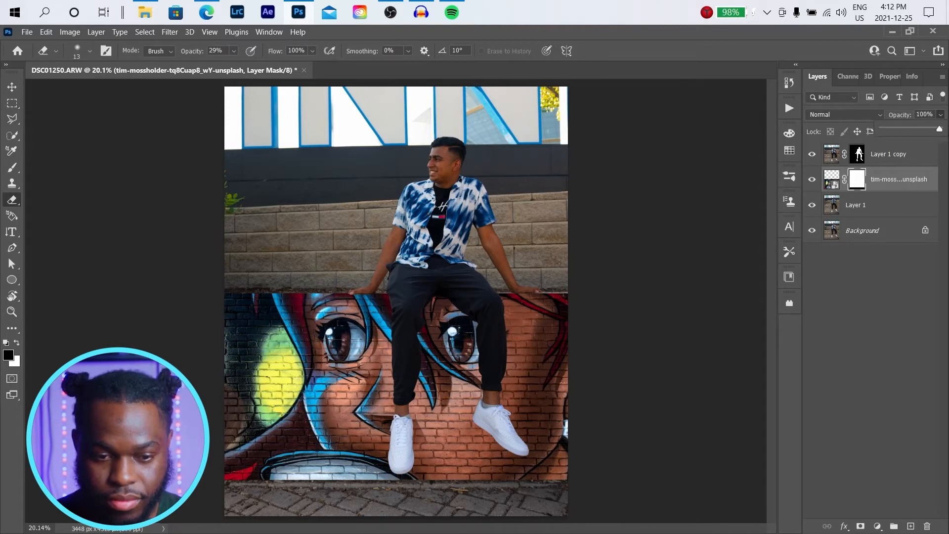
- Set the graffiti layer's blend mode to Overlay and deselect the layer
{"action": "left_click", "coordinate": [839, 116]}
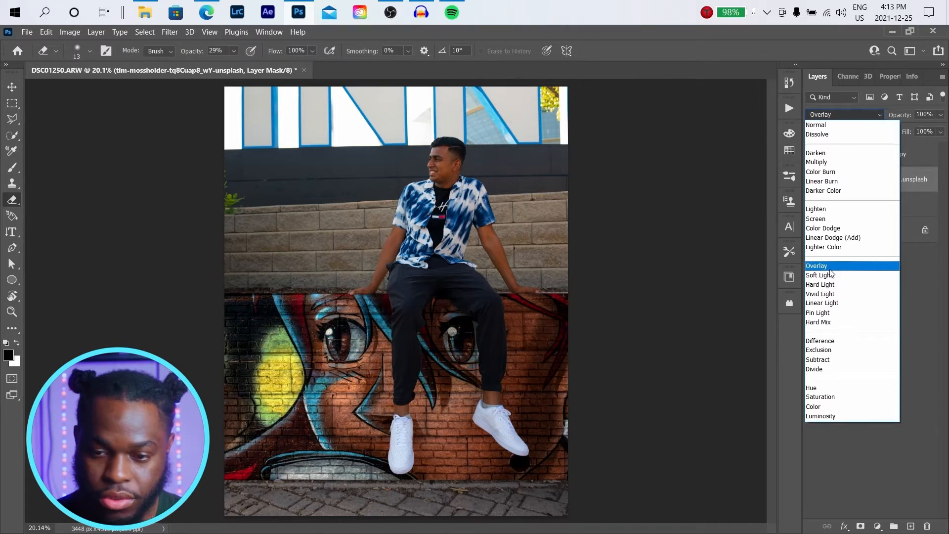
{"action": "left_click", "coordinate": [830, 269]}
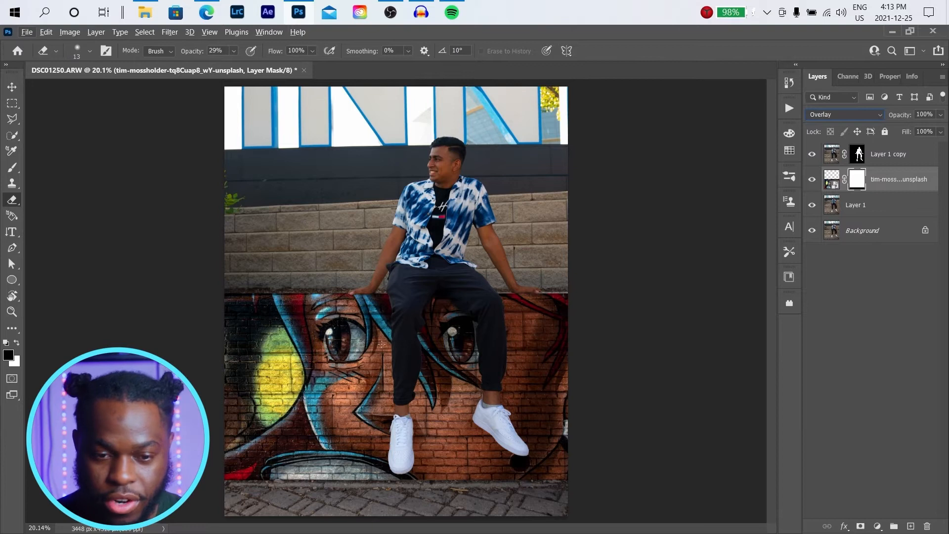
{"action": "left_click", "coordinate": [876, 327]}
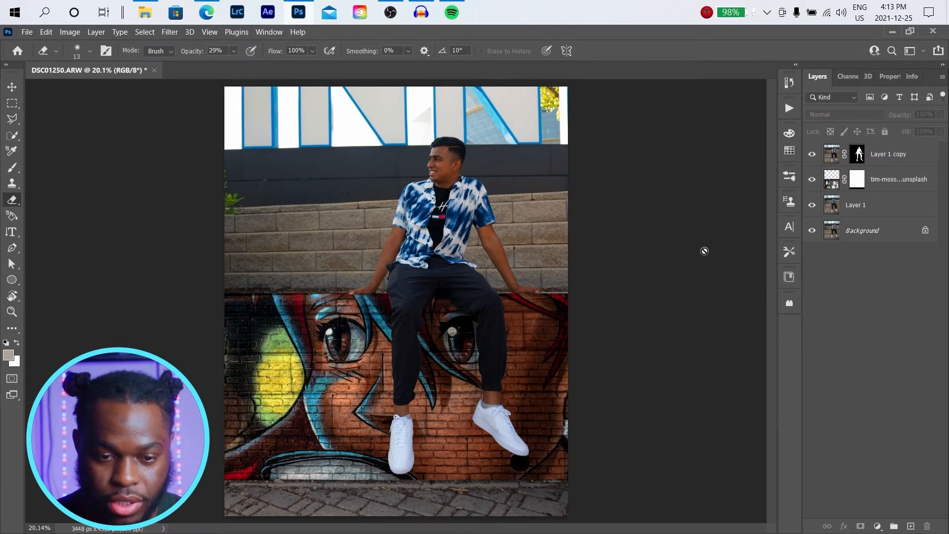
- Erase the leftover ledge fringe beside the man's thumb on Layer 1 copy's mask, with white as foreground and black as background
{"action": "scroll", "coordinate": [398, 288], "scroll_direction": "up", "scroll_amount": 4}
{"action": "scroll", "coordinate": [399, 288], "scroll_direction": "up", "scroll_amount": 3}
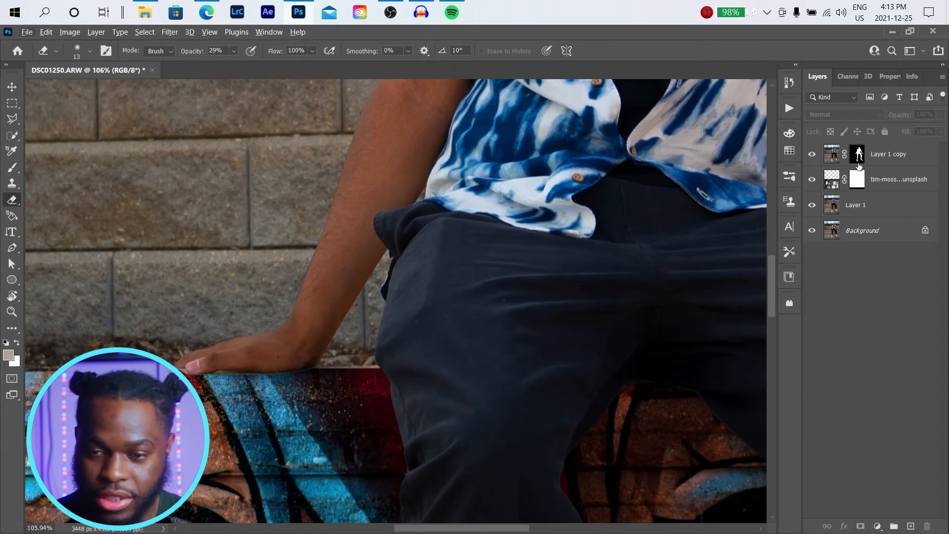
{"action": "left_click", "coordinate": [859, 158]}
{"action": "scroll", "coordinate": [191, 366], "scroll_direction": "up", "scroll_amount": 5}
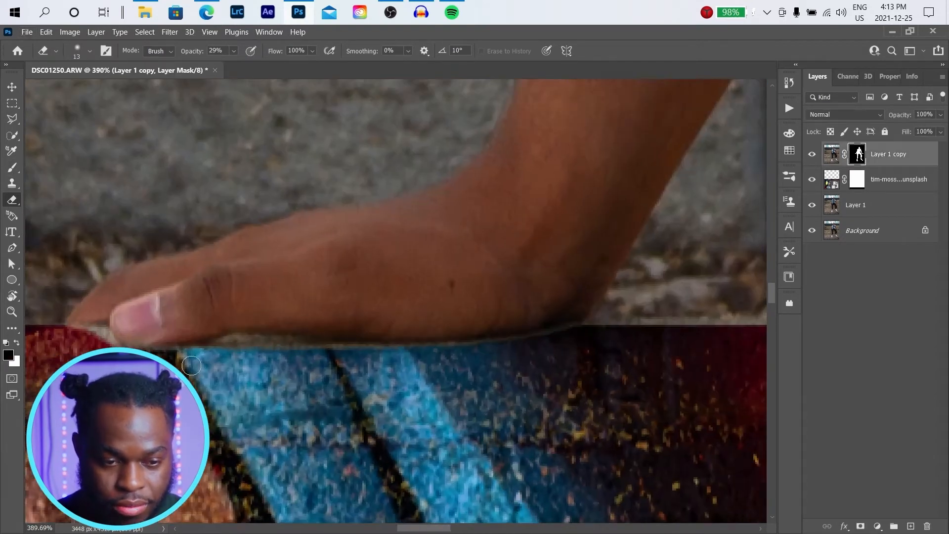
{"action": "key", "text": "x"}
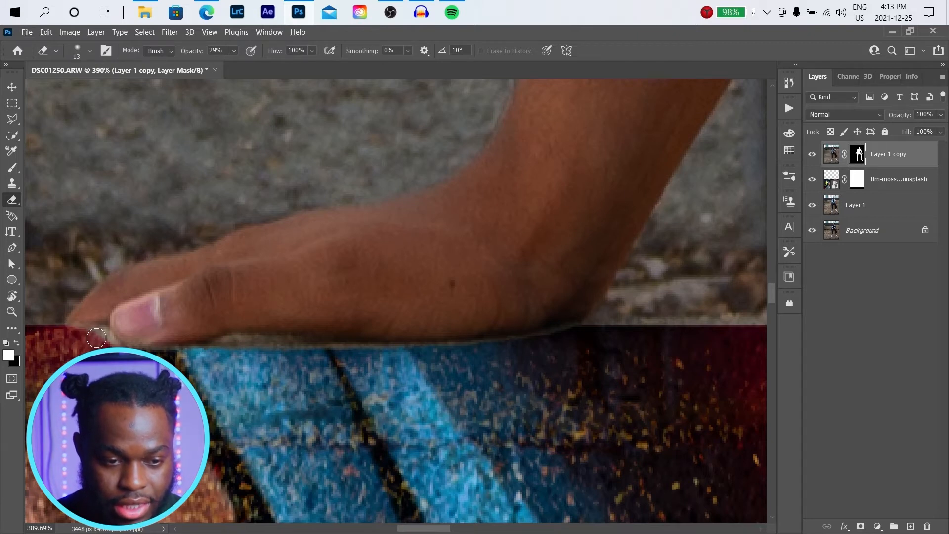
{"action": "left_click_drag", "start_coordinate": [99, 339], "coordinate": [108, 344]}
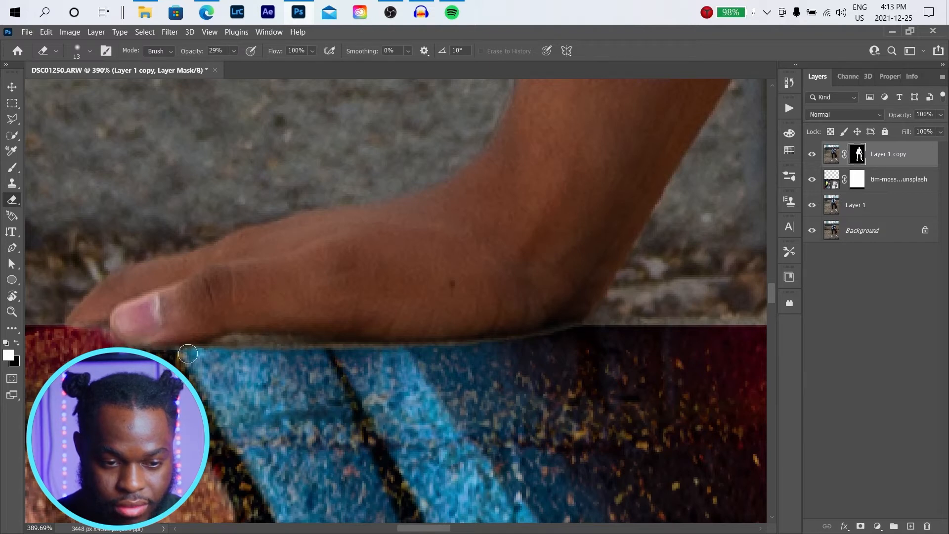
- Start a Polygonal Lasso outline around the ledge fringe, tracing from the thumb tip along the underside of the thumb and palm
{"action": "left_click", "coordinate": [17, 118]}
{"action": "right_click", "coordinate": [17, 117]}
{"action": "left_click", "coordinate": [63, 131]}
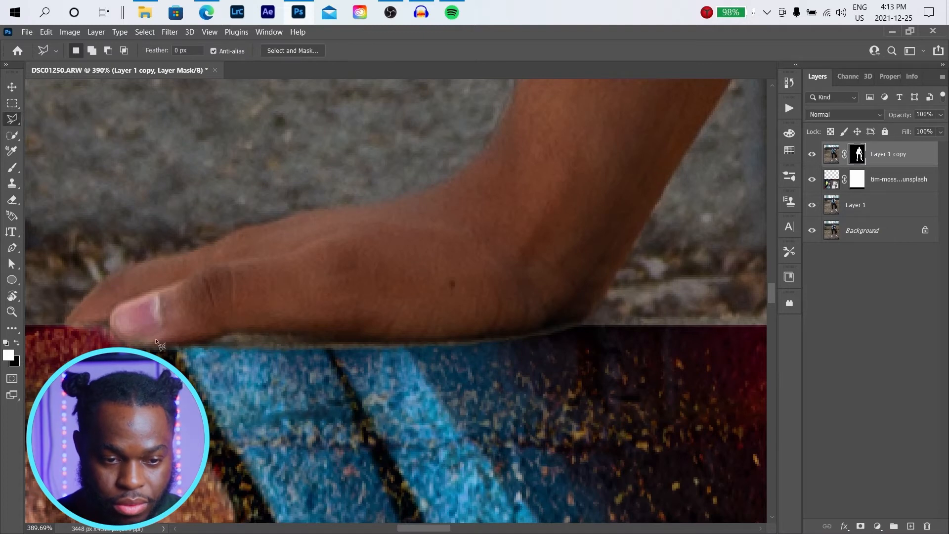
{"action": "scroll", "coordinate": [194, 349], "scroll_direction": "up", "scroll_amount": 3}
{"action": "scroll", "coordinate": [194, 350], "scroll_direction": "up", "scroll_amount": 2}
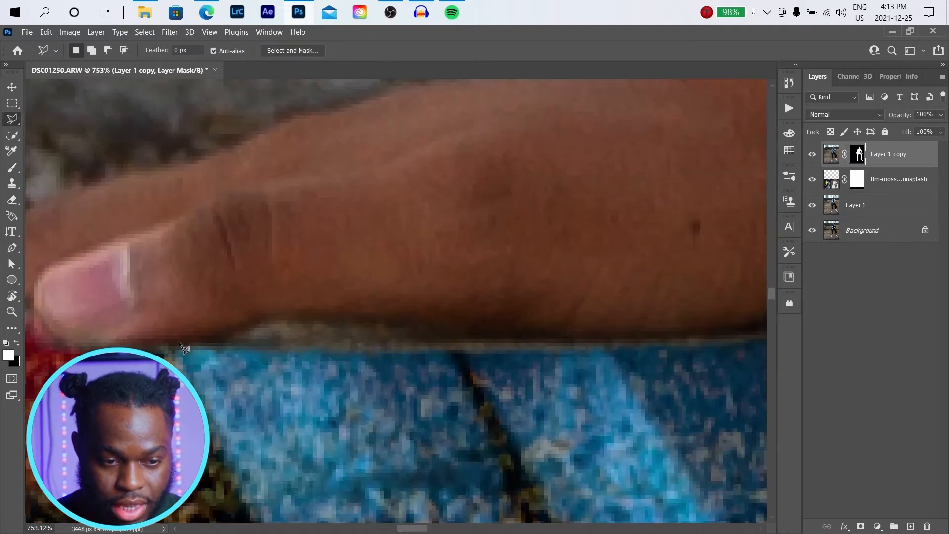
{"action": "left_click", "coordinate": [41, 324]}
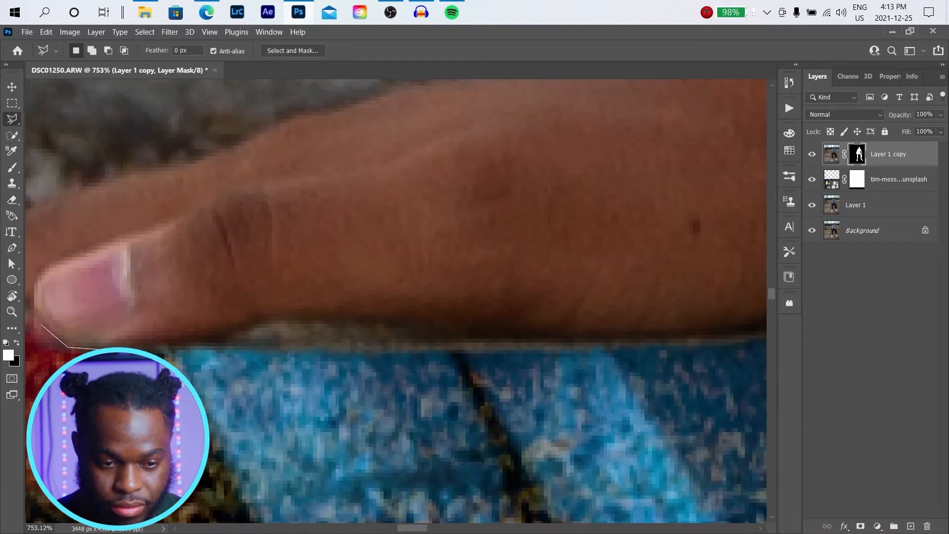
{"action": "left_click", "coordinate": [174, 347]}
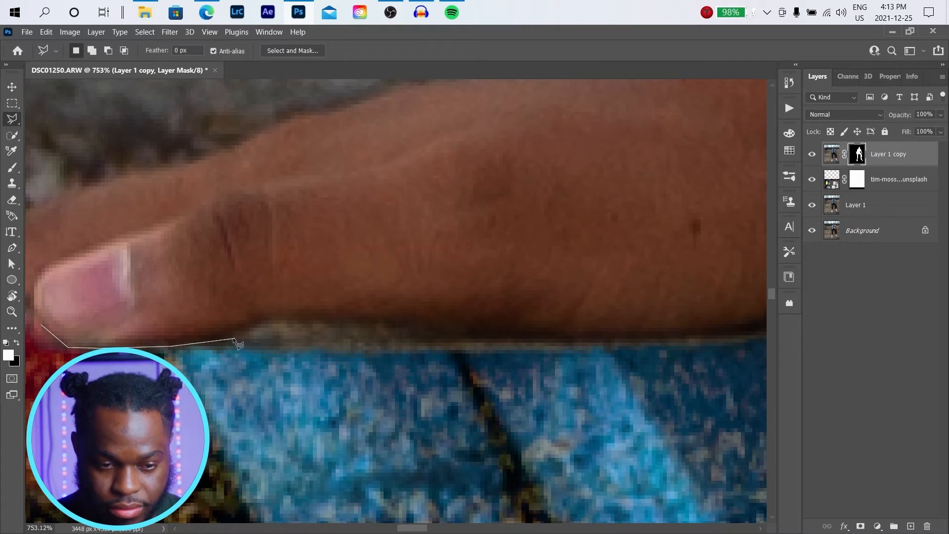
{"action": "left_click", "coordinate": [265, 322]}
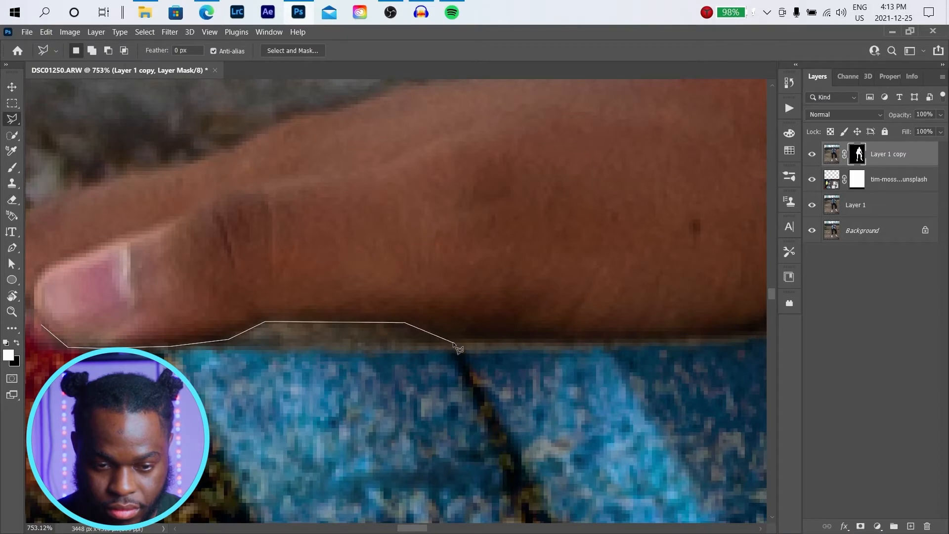
{"action": "left_click", "coordinate": [439, 338]}
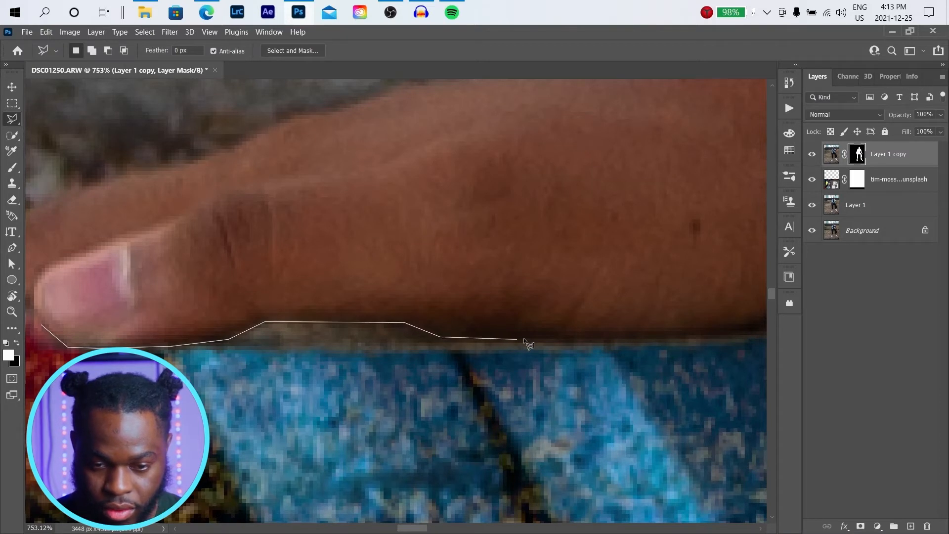
{"action": "left_click", "coordinate": [555, 340]}
- Continue the lasso outline along the palm to the wrist and close it below the ledge fringe, back at the thumb tip
{"action": "scroll", "coordinate": [557, 342], "scroll_direction": "down", "scroll_amount": 3}
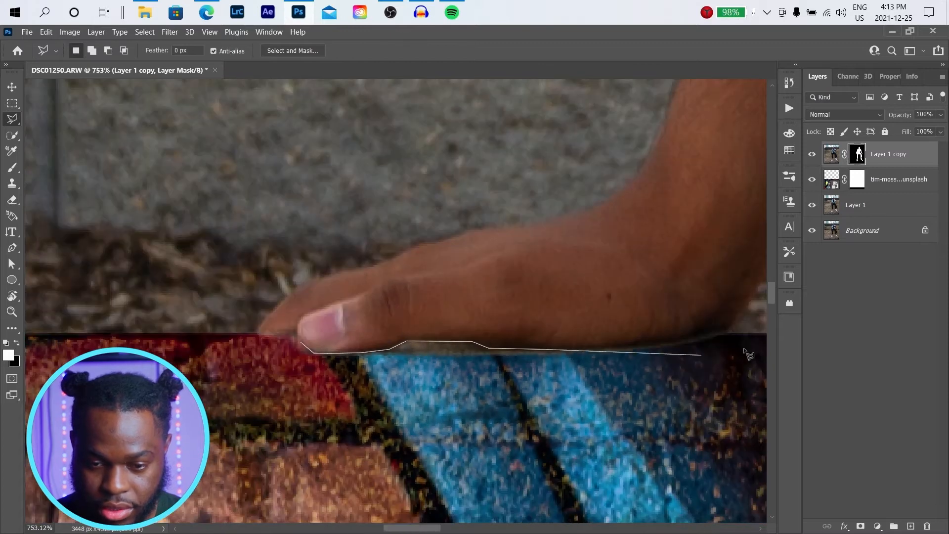
{"action": "scroll", "coordinate": [718, 363], "scroll_direction": "up", "scroll_amount": 3}
{"action": "left_click", "coordinate": [353, 339]}
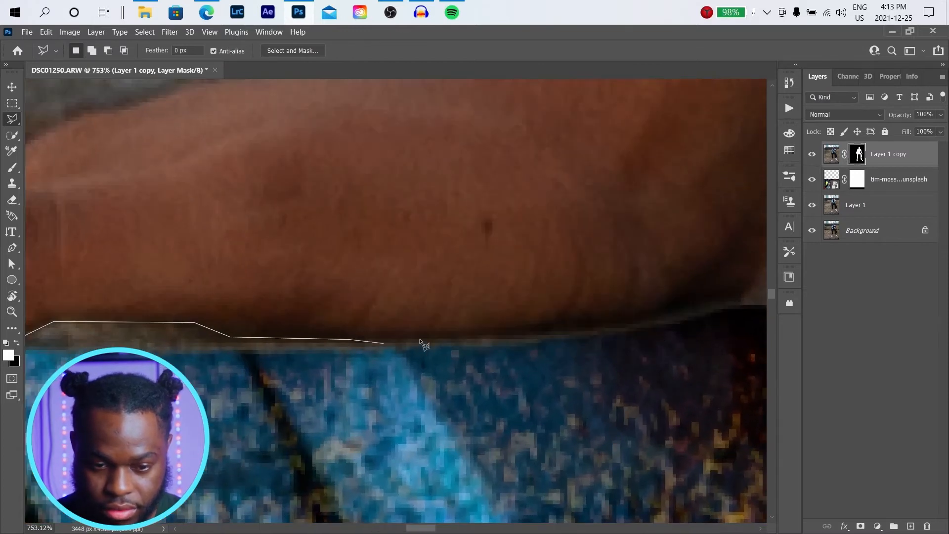
{"action": "left_click", "coordinate": [562, 332]}
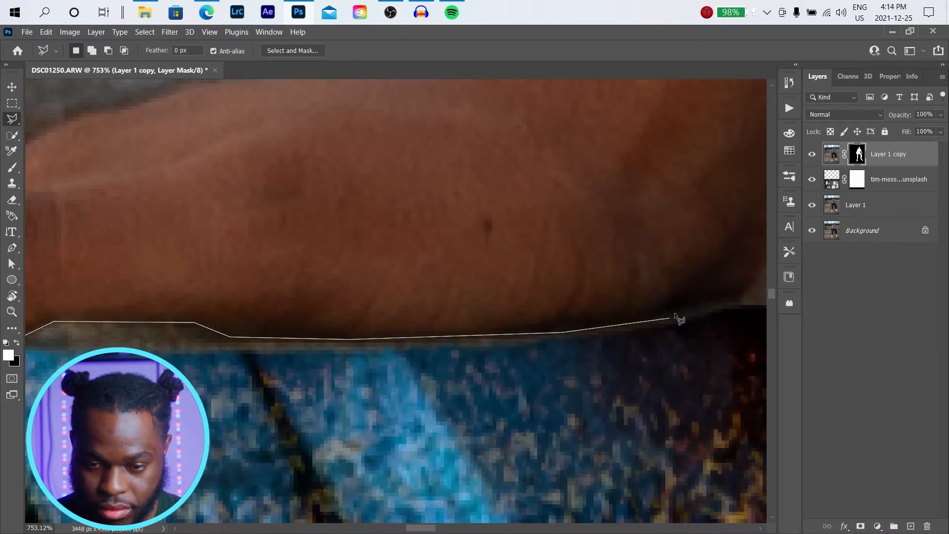
{"action": "left_click", "coordinate": [759, 352]}
{"action": "scroll", "coordinate": [390, 419], "scroll_direction": "down", "scroll_amount": 5}
{"action": "left_click", "coordinate": [230, 402]}
{"action": "left_click", "coordinate": [242, 372]}
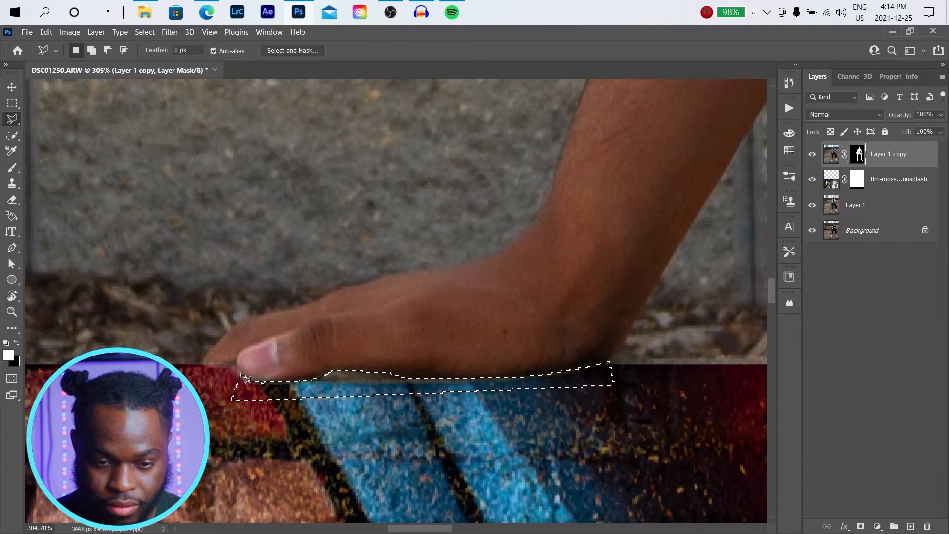
- Try to clean up the selected fringe by brushing white at 43% opacity on Layer 1 copy's mask
{"action": "left_click", "coordinate": [12, 167]}
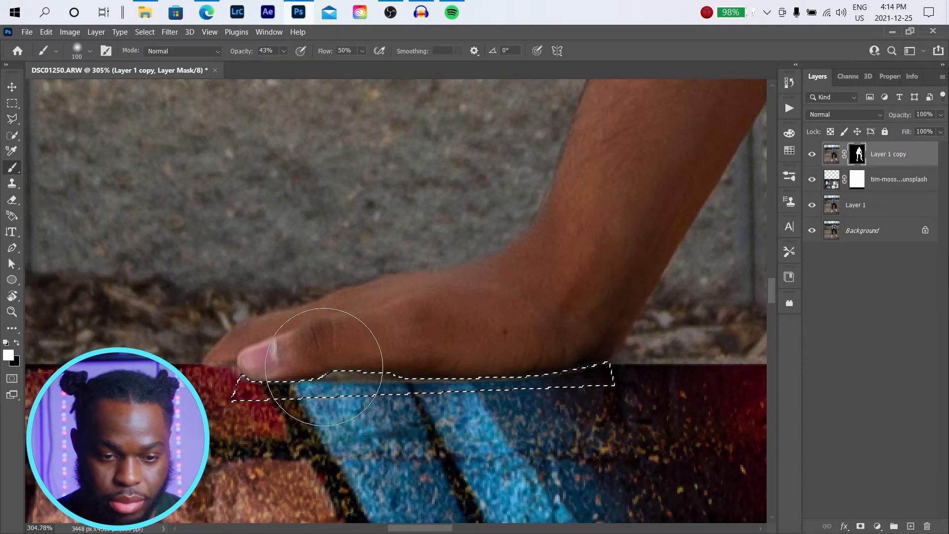
{"action": "mouse_move", "coordinate": [355, 384]}
{"action": "left_mouse_down"}
{"action": "mouse_move", "coordinate": [425, 374]}
{"action": "mouse_move", "coordinate": [216, 386]}
{"action": "mouse_move", "coordinate": [569, 394]}
{"action": "left_mouse_up"}
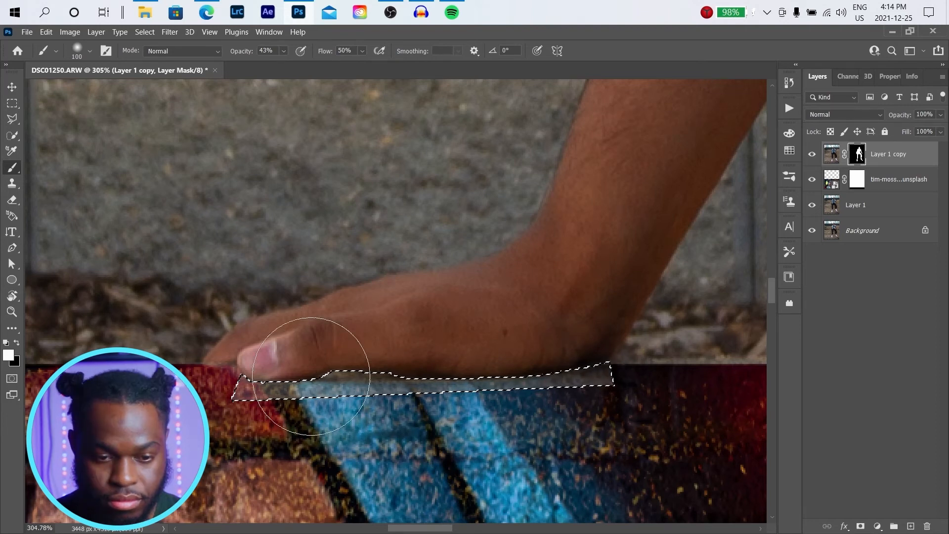
{"action": "mouse_move", "coordinate": [315, 375]}
{"action": "left_mouse_down"}
{"action": "mouse_move", "coordinate": [569, 385]}
{"action": "mouse_move", "coordinate": [593, 370]}
{"action": "mouse_move", "coordinate": [543, 374]}
{"action": "mouse_move", "coordinate": [584, 380]}
{"action": "left_mouse_up"}
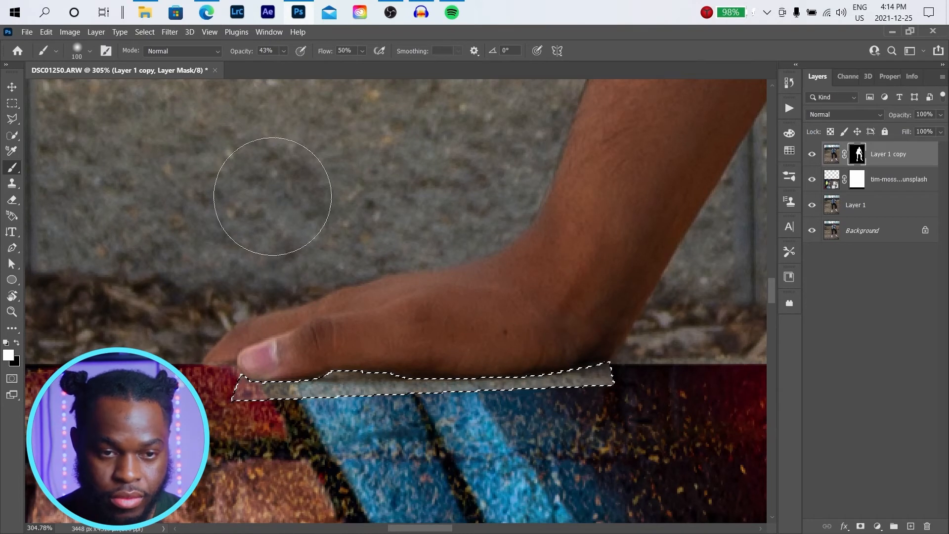
- Set the brush opacity to 100% and paint black inside the selection on Layer 1 copy's mask to hide the ledge fringe under the hand
{"action": "left_click", "coordinate": [284, 52]}
{"action": "left_click_drag", "start_coordinate": [292, 66], "coordinate": [426, 81]}
{"action": "mouse_move", "coordinate": [267, 367]}
{"action": "left_mouse_down"}
{"action": "mouse_move", "coordinate": [244, 384]}
{"action": "mouse_move", "coordinate": [319, 400]}
{"action": "left_mouse_up"}
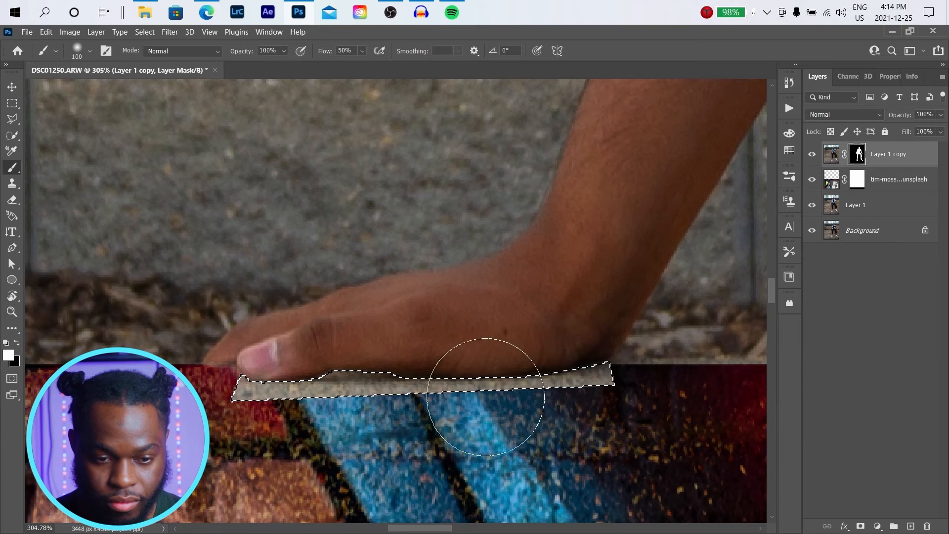
{"action": "key", "text": "x"}
{"action": "mouse_move", "coordinate": [341, 368]}
{"action": "left_mouse_down"}
{"action": "mouse_move", "coordinate": [202, 360]}
{"action": "mouse_move", "coordinate": [616, 381]}
{"action": "left_mouse_up"}
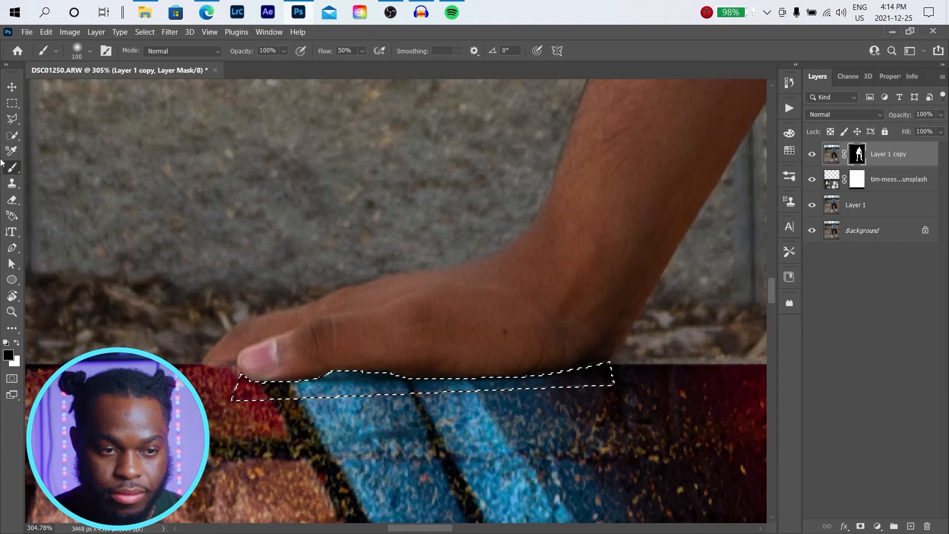
- Switch back to the Polygonal Lasso and deselect the cleaned strip under the hand
{"action": "left_click", "coordinate": [9, 121]}
{"action": "right_click", "coordinate": [345, 375]}
{"action": "left_click", "coordinate": [390, 148]}
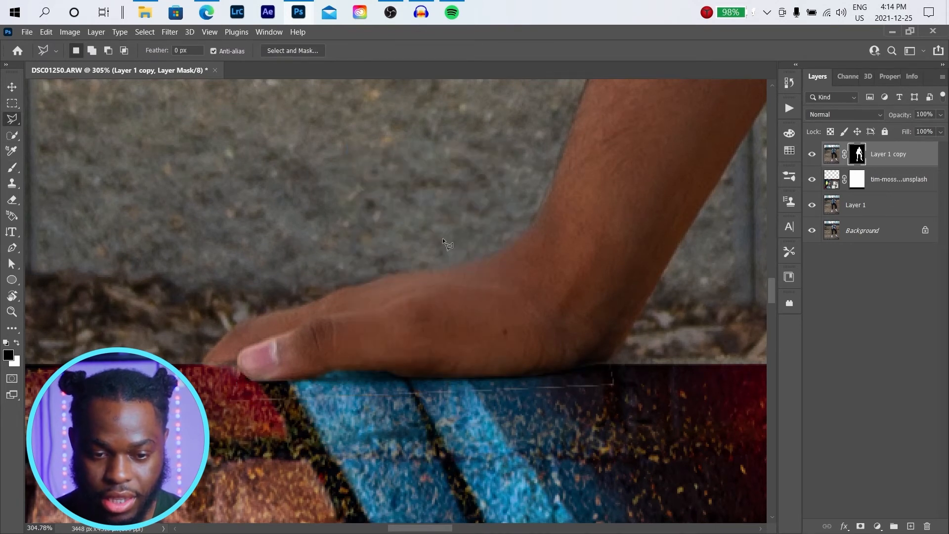
- Start a Polygonal Lasso outline at the man's other hand, tracing from the trousers along the ledge's upper edge and under the wrist and palm
{"action": "scroll", "coordinate": [365, 343], "scroll_direction": "down", "scroll_amount": 6}
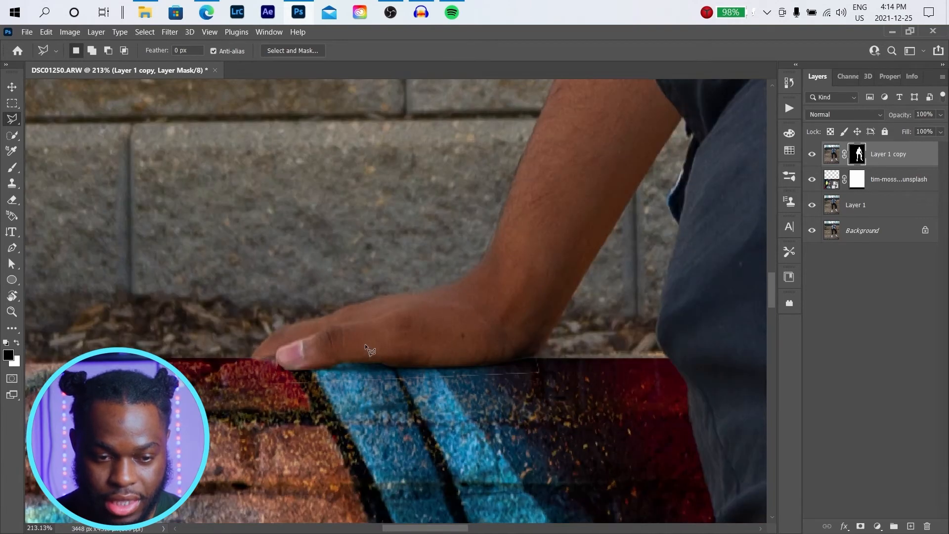
{"action": "scroll", "coordinate": [363, 343], "scroll_direction": "down", "scroll_amount": 5}
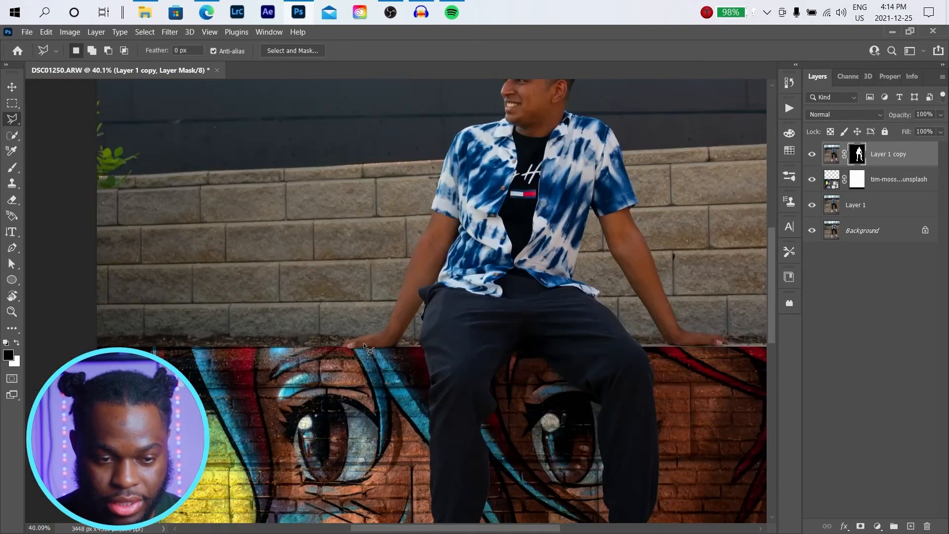
{"action": "scroll", "coordinate": [589, 322], "scroll_direction": "up", "scroll_amount": 8}
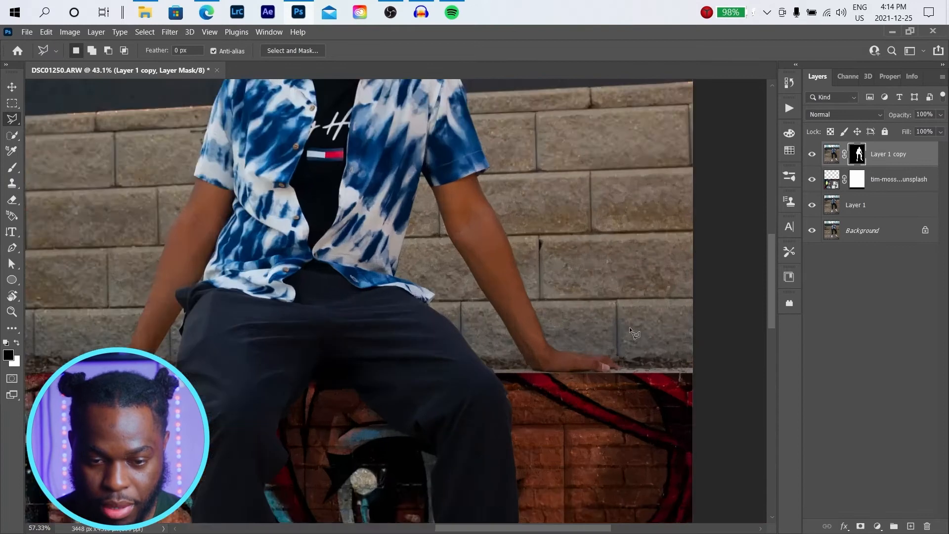
{"action": "scroll", "coordinate": [410, 378], "scroll_direction": "up", "scroll_amount": 3}
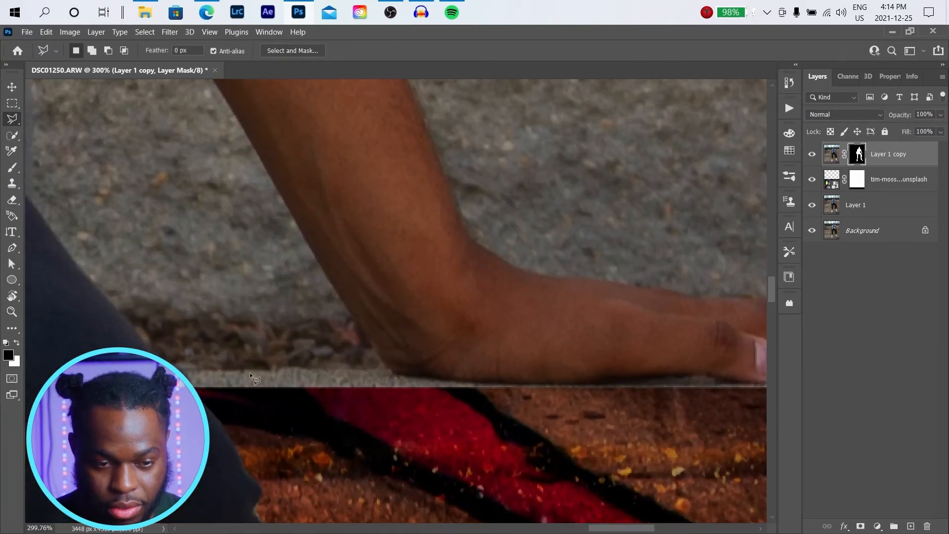
{"action": "scroll", "coordinate": [190, 370], "scroll_direction": "up", "scroll_amount": 2}
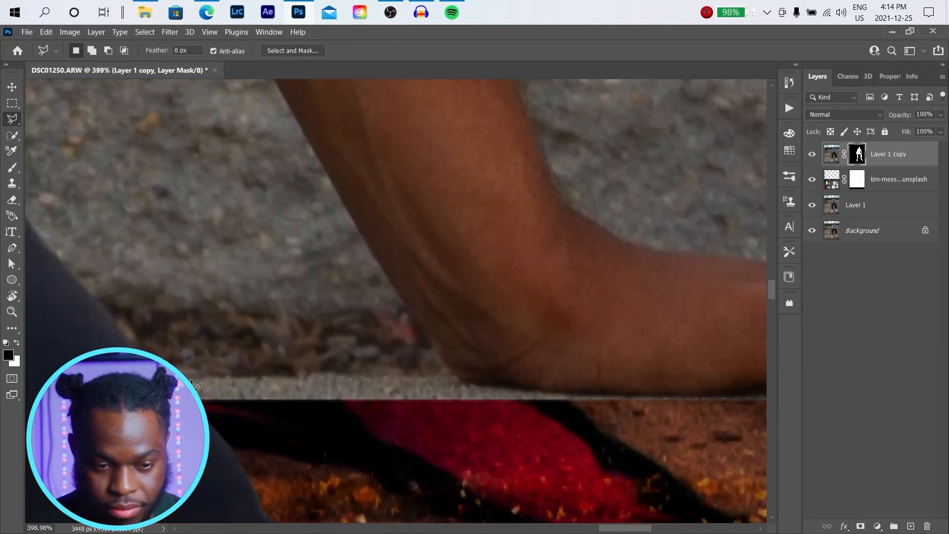
{"action": "left_click", "coordinate": [304, 376]}
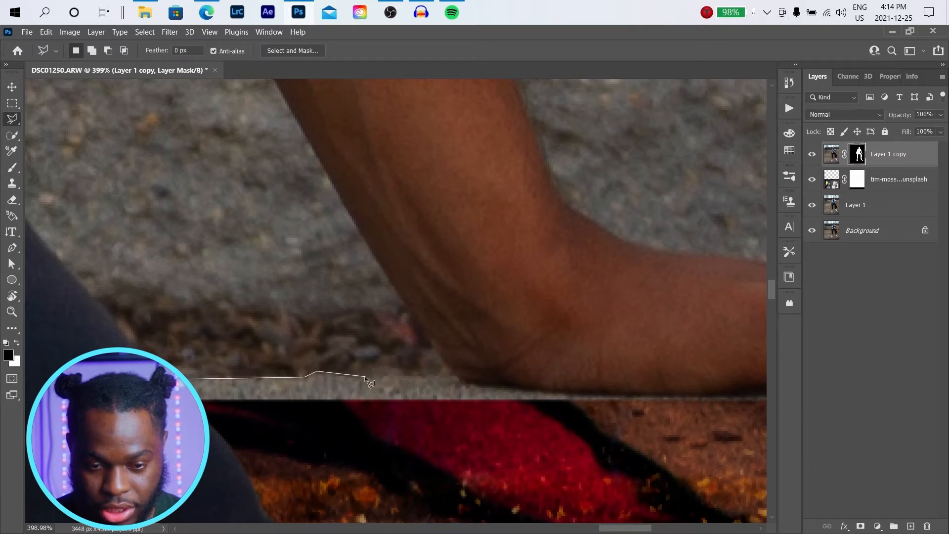
{"action": "left_click", "coordinate": [453, 376]}
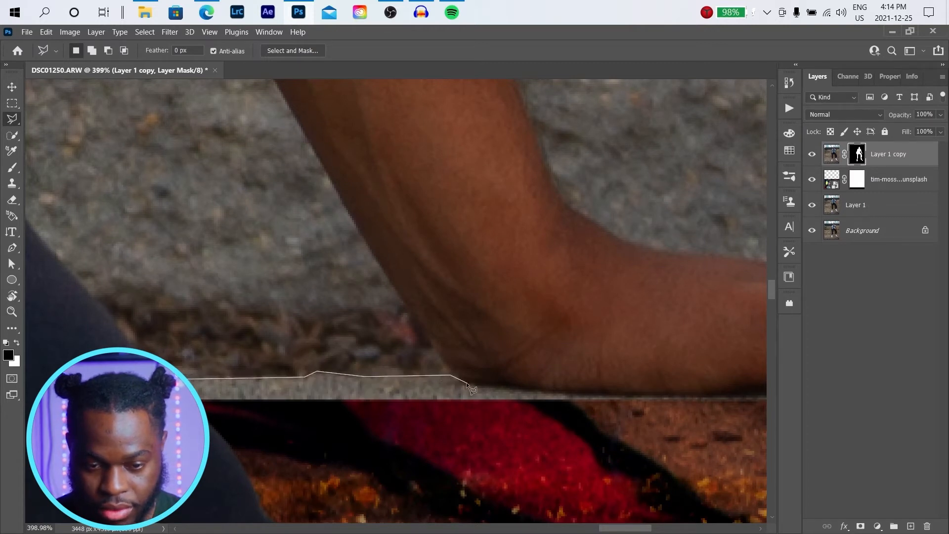
{"action": "scroll", "coordinate": [540, 390], "scroll_direction": "down", "scroll_amount": 4}
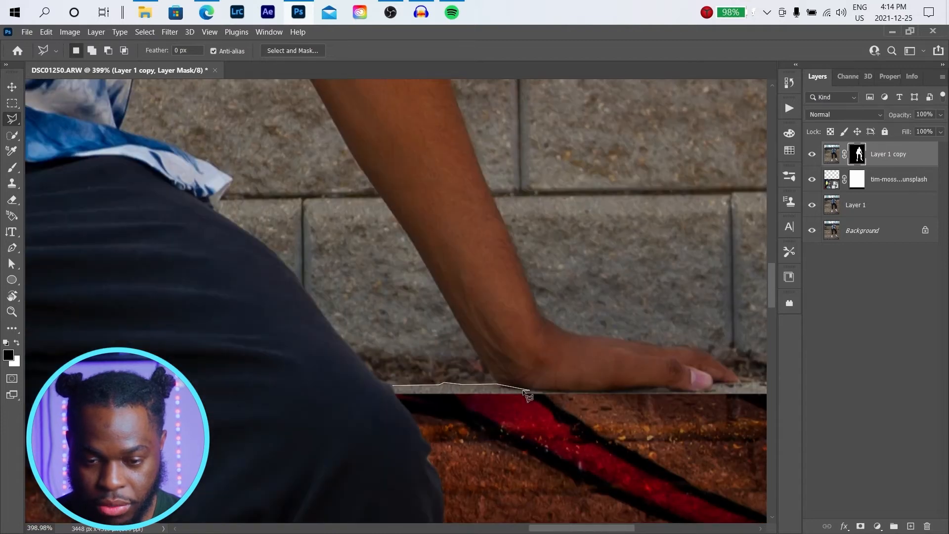
{"action": "scroll", "coordinate": [648, 389], "scroll_direction": "up", "scroll_amount": 5}
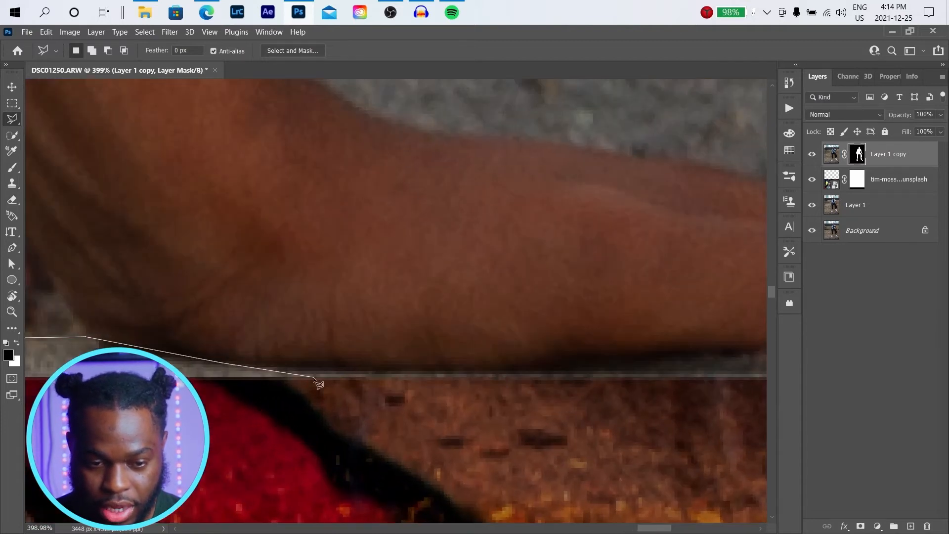
{"action": "left_click", "coordinate": [319, 371]}
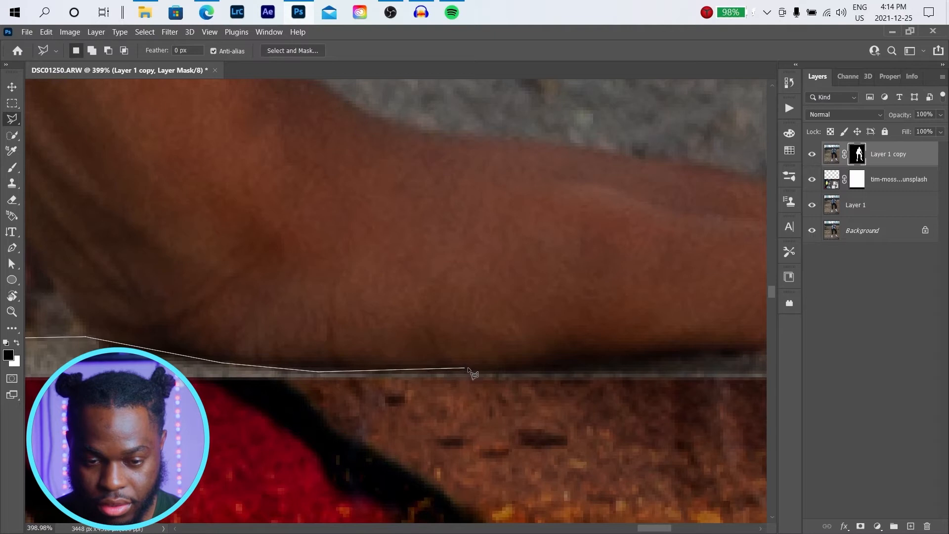
{"action": "left_click", "coordinate": [569, 371]}
- Continue the lasso outline along the underside of the palm and around the thumb tip to the gap below the fingers
{"action": "scroll", "coordinate": [584, 375], "scroll_direction": "down", "scroll_amount": 3}
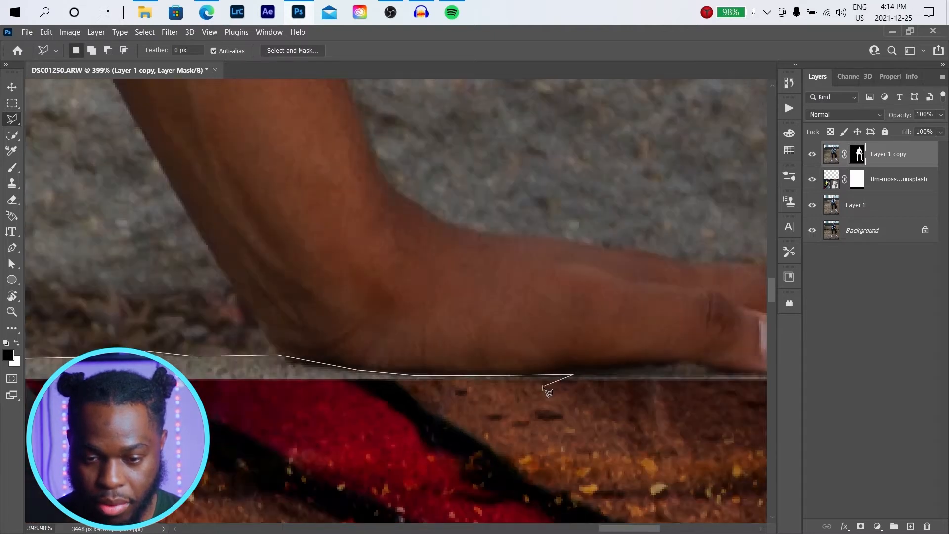
{"action": "scroll", "coordinate": [594, 375], "scroll_direction": "up", "scroll_amount": 2}
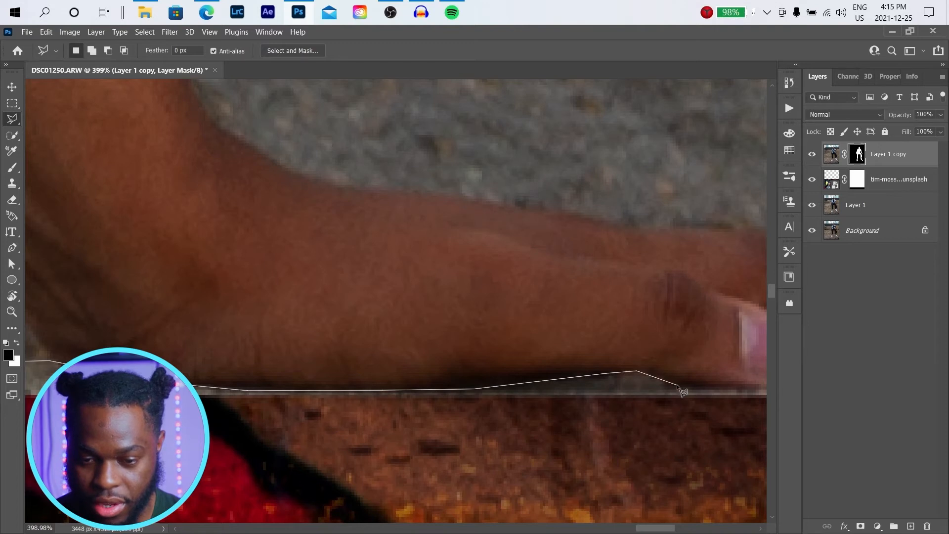
{"action": "scroll", "coordinate": [670, 395], "scroll_direction": "down", "scroll_amount": 3}
{"action": "scroll", "coordinate": [667, 395], "scroll_direction": "up", "scroll_amount": 6}
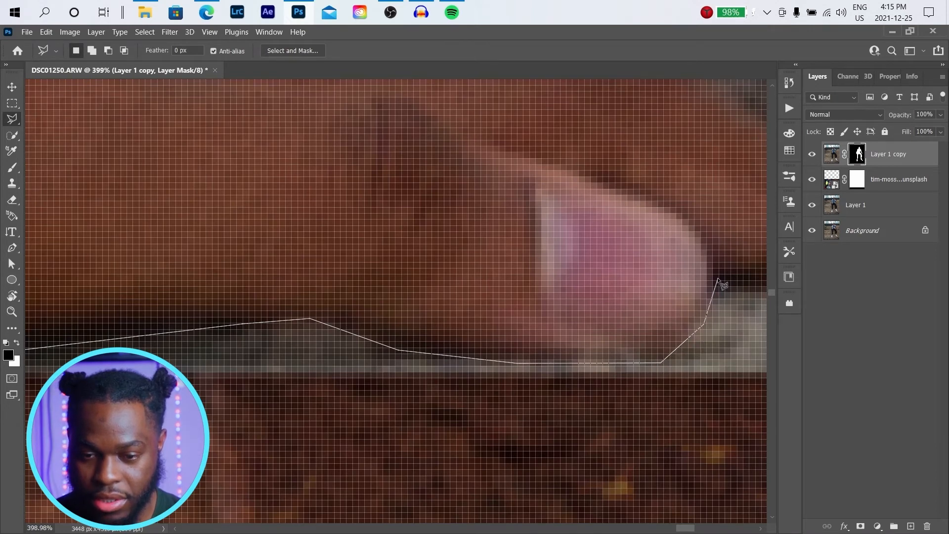
{"action": "left_click", "coordinate": [717, 280]}
{"action": "scroll", "coordinate": [673, 336], "scroll_direction": "down", "scroll_amount": 6}
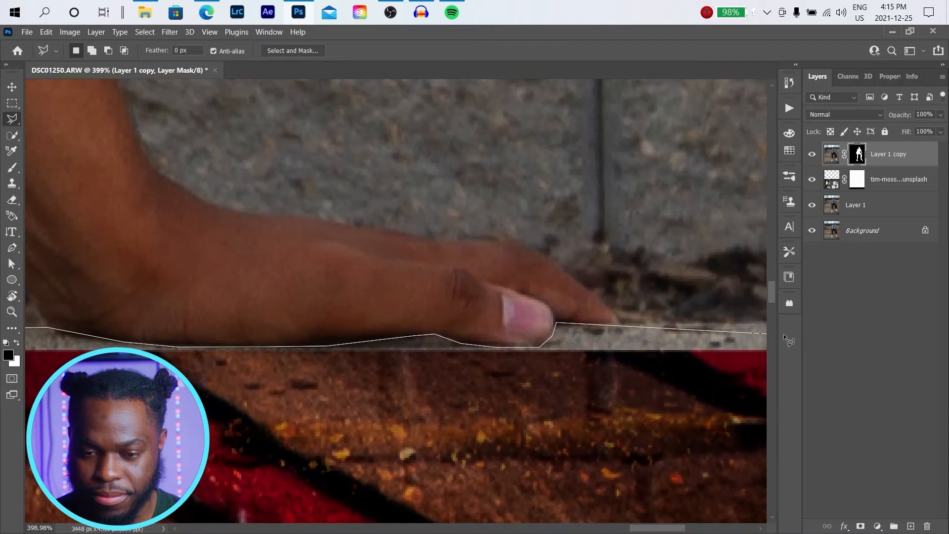
- Continue the Polygonal Lasso outline under the fingertips and along the ledge's upper edge to just beyond the image's edge
{"action": "scroll", "coordinate": [701, 338], "scroll_direction": "down", "scroll_amount": 1}
{"action": "scroll", "coordinate": [514, 329], "scroll_direction": "up", "scroll_amount": 6}
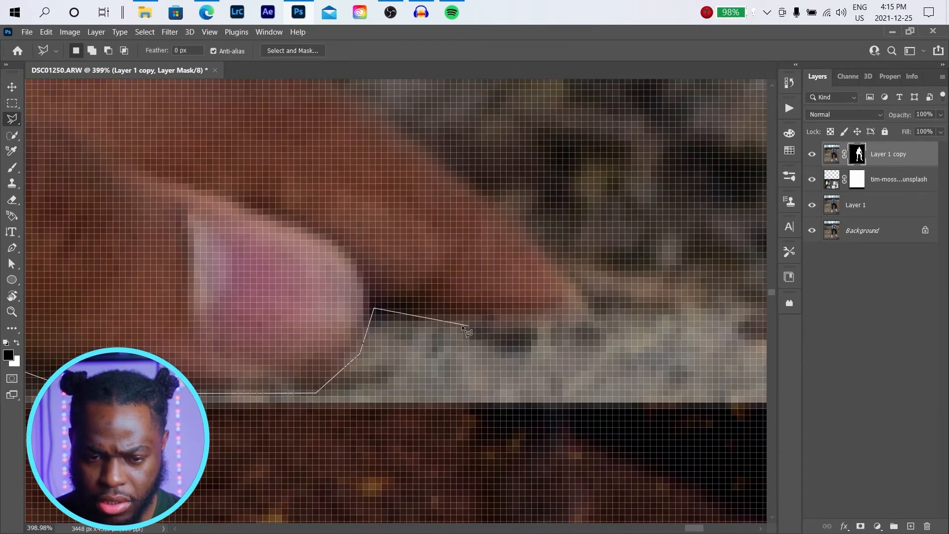
{"action": "scroll", "coordinate": [495, 331], "scroll_direction": "down", "scroll_amount": 2}
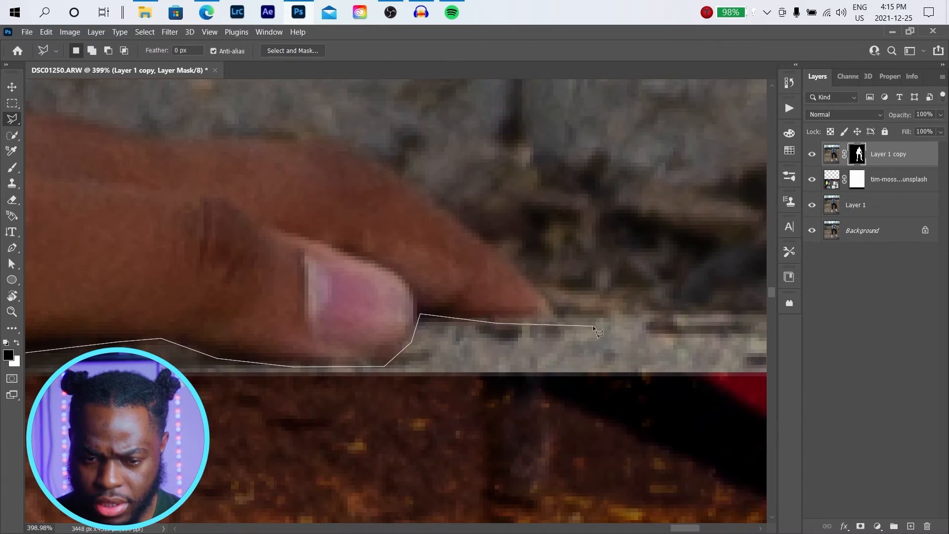
{"action": "left_click", "coordinate": [560, 321]}
{"action": "scroll", "coordinate": [558, 319], "scroll_direction": "down", "scroll_amount": 2}
{"action": "scroll", "coordinate": [623, 324], "scroll_direction": "down", "scroll_amount": 2}
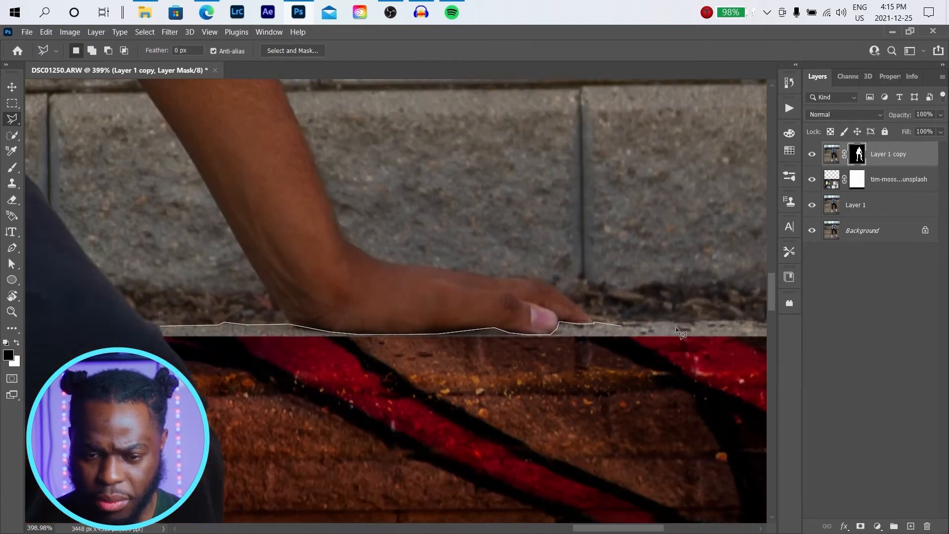
{"action": "scroll", "coordinate": [662, 327], "scroll_direction": "down", "scroll_amount": 3}
{"action": "scroll", "coordinate": [692, 329], "scroll_direction": "down", "scroll_amount": 2}
{"action": "scroll", "coordinate": [766, 326], "scroll_direction": "up", "scroll_amount": 2}
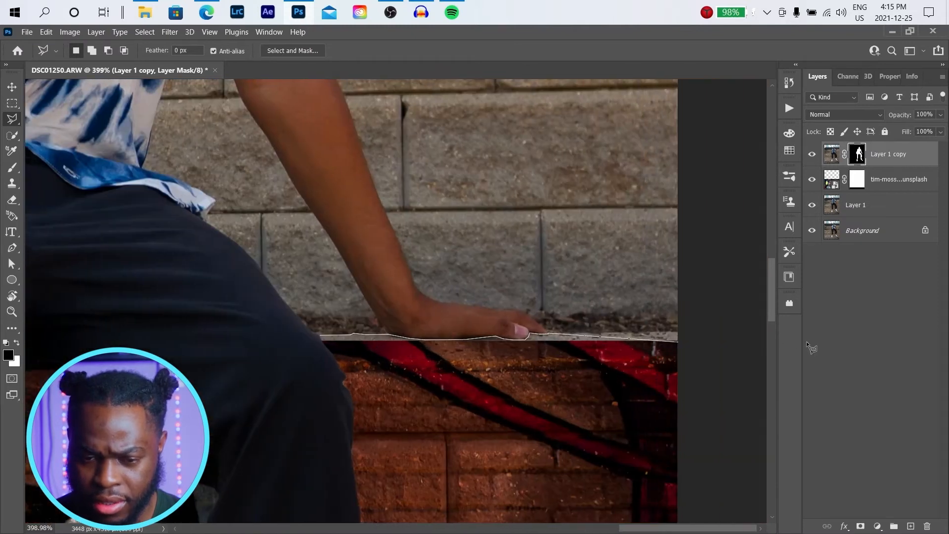
{"action": "scroll", "coordinate": [329, 333], "scroll_direction": "down", "scroll_amount": 5}
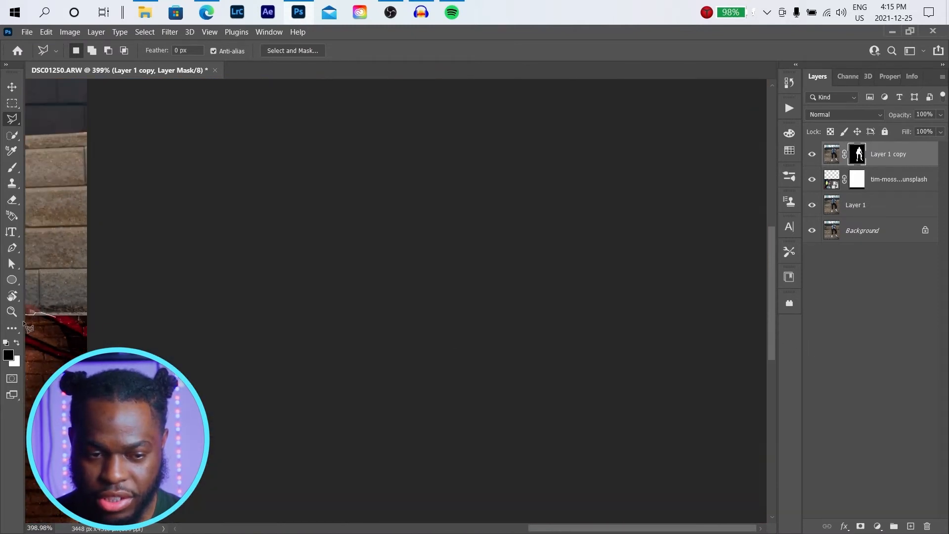
{"action": "scroll", "coordinate": [23, 324], "scroll_direction": "down", "scroll_amount": 4}
{"action": "scroll", "coordinate": [574, 298], "scroll_direction": "up", "scroll_amount": 3}
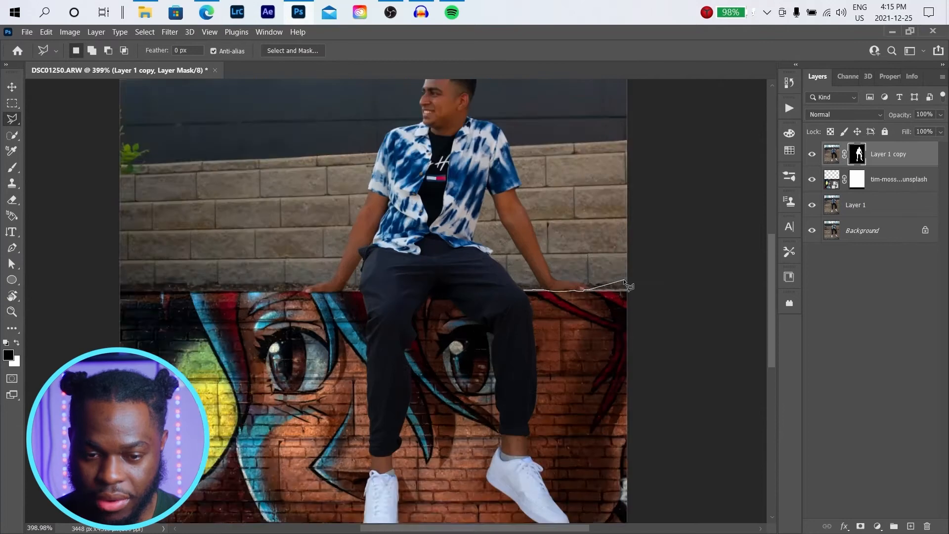
{"action": "scroll", "coordinate": [563, 299], "scroll_direction": "up", "scroll_amount": 4}
{"action": "scroll", "coordinate": [707, 284], "scroll_direction": "up", "scroll_amount": 1}
{"action": "scroll", "coordinate": [719, 281], "scroll_direction": "up", "scroll_amount": 2}
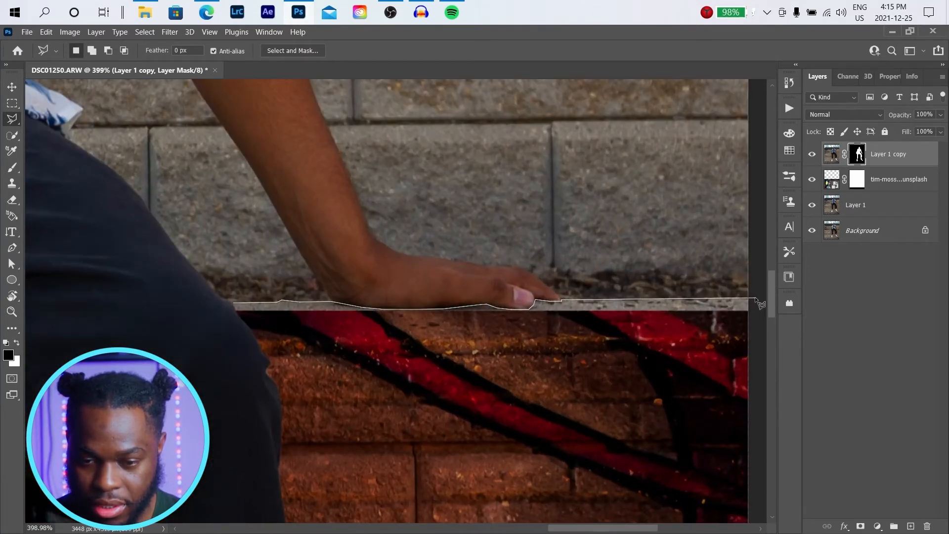
- Close the lasso selection around the ledge strip by running it back below the ledge to the trousers and the starting point
{"action": "left_click", "coordinate": [750, 337]}
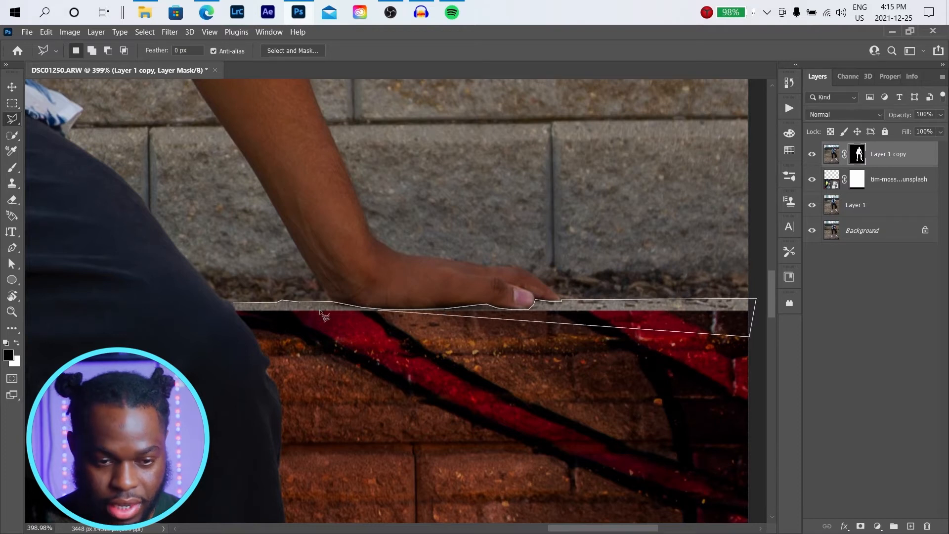
{"action": "left_click", "coordinate": [238, 316]}
{"action": "scroll", "coordinate": [239, 311], "scroll_direction": "up", "scroll_amount": 5}
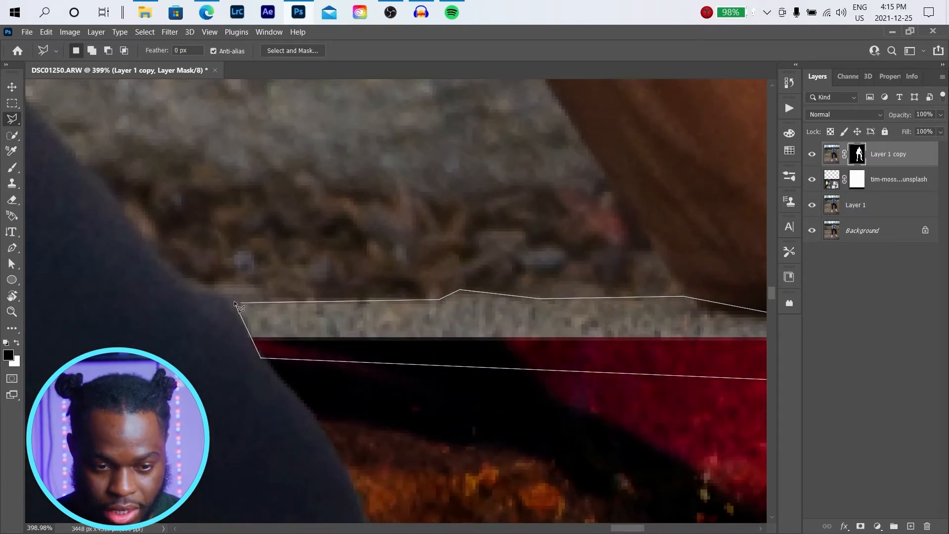
{"action": "scroll", "coordinate": [248, 302], "scroll_direction": "up", "scroll_amount": 3}
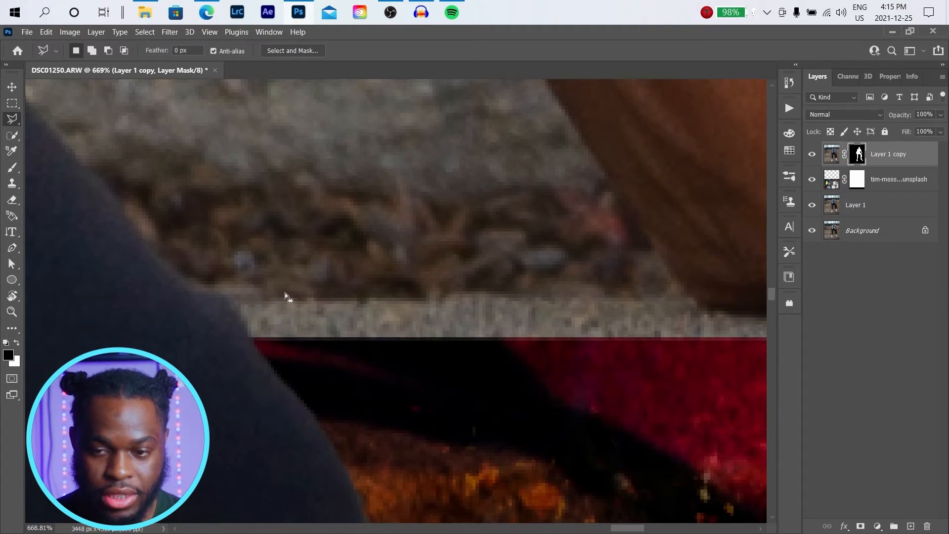
{"action": "scroll", "coordinate": [285, 294], "scroll_direction": "down", "scroll_amount": 5}
{"action": "scroll", "coordinate": [285, 296], "scroll_direction": "down", "scroll_amount": 2}
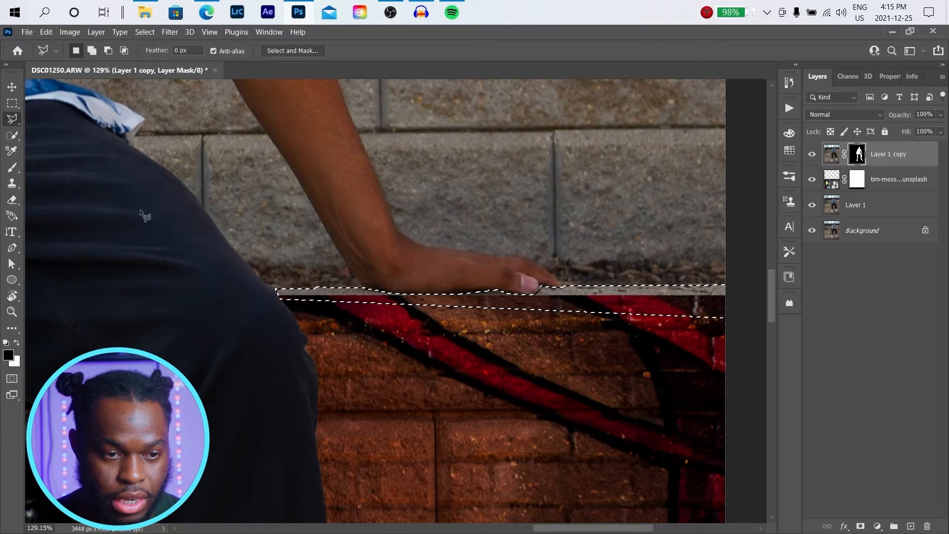
- Try to paint inside the ledge selection on Layer 1 copy's mask with the Brush, and leave the layer unselected
{"action": "key", "text": "b"}
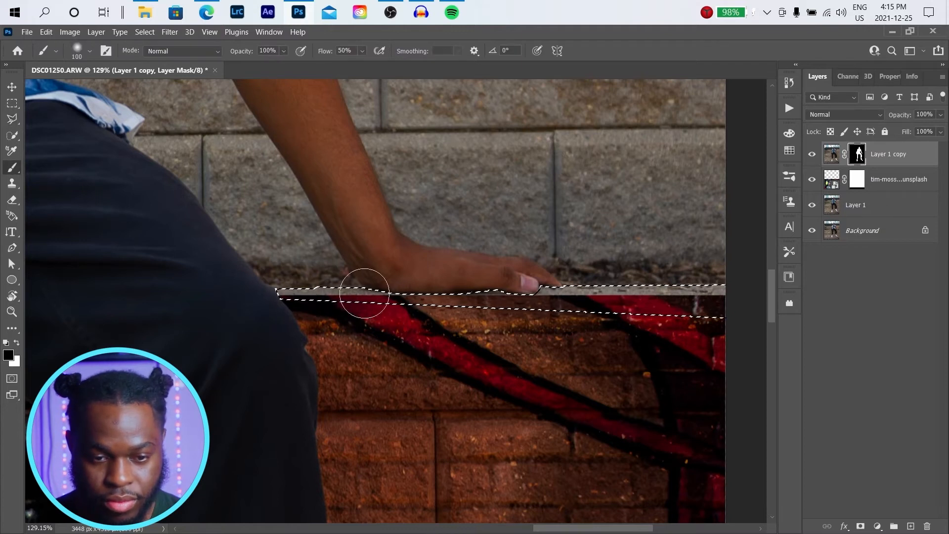
{"action": "key", "text": "x"}
{"action": "mouse_move", "coordinate": [322, 296]}
{"action": "left_mouse_down"}
{"action": "mouse_move", "coordinate": [302, 293]}
{"action": "mouse_move", "coordinate": [345, 291]}
{"action": "left_mouse_up"}
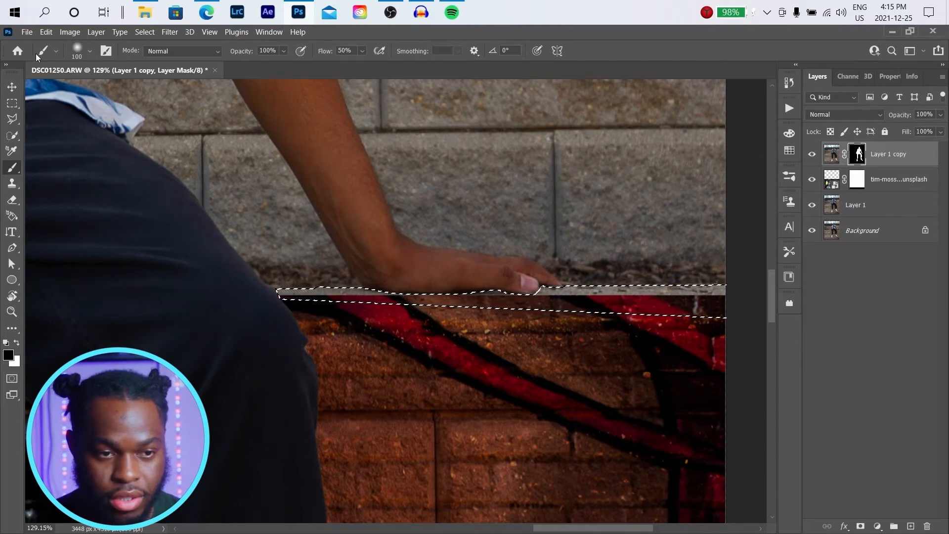
{"action": "left_click", "coordinate": [56, 50]}
{"action": "left_click", "coordinate": [916, 353]}
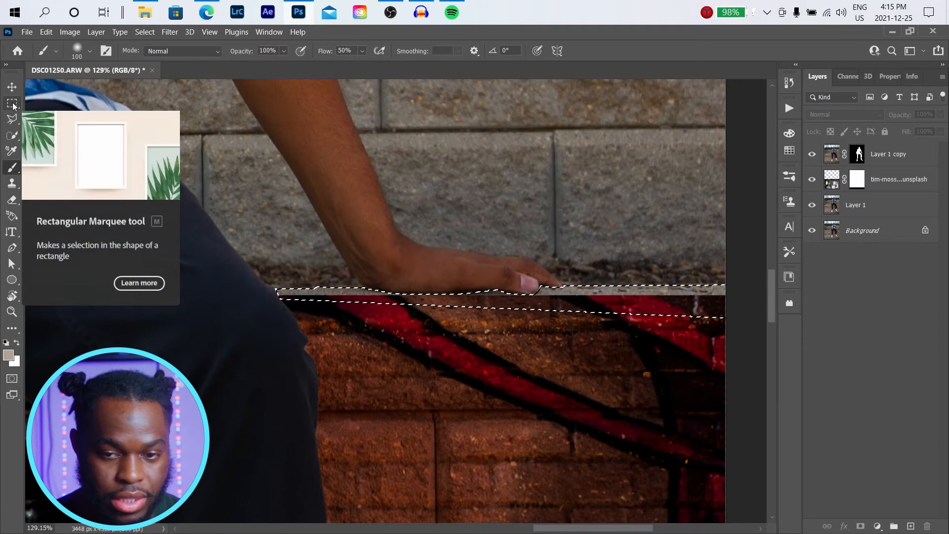
- Switch back to the Polygonal Lasso and deselect the ledge strip beside the man's trousers
{"action": "scroll", "coordinate": [541, 323], "scroll_direction": "down", "scroll_amount": 5}
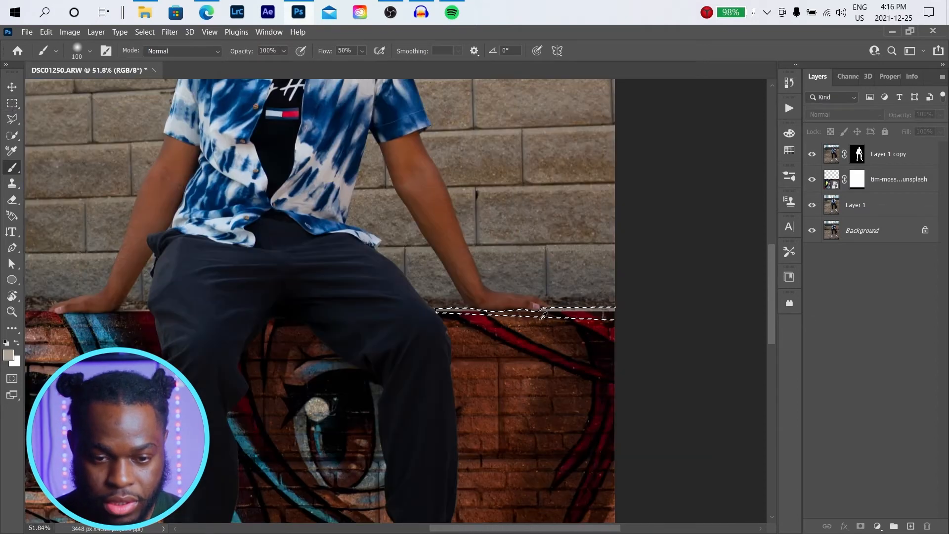
{"action": "scroll", "coordinate": [568, 314], "scroll_direction": "up", "scroll_amount": 4}
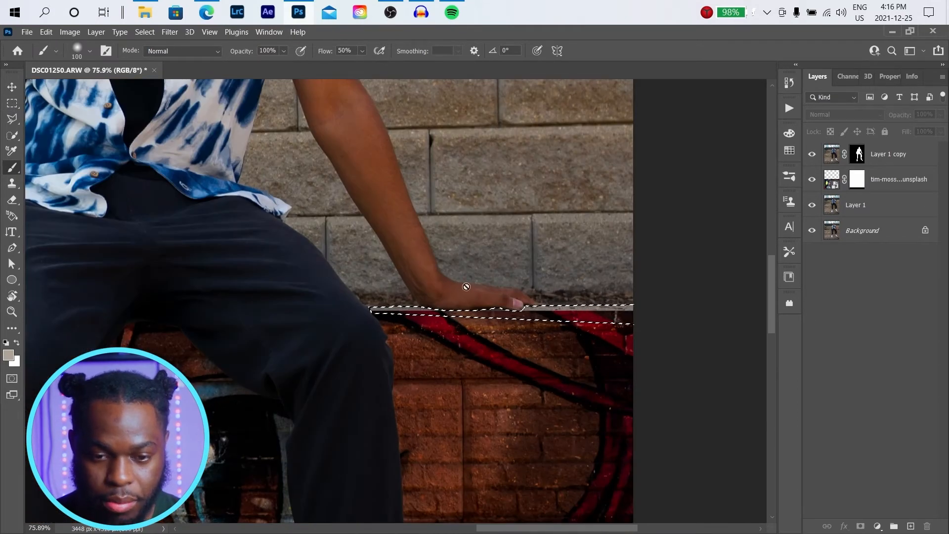
{"action": "left_click", "coordinate": [10, 120]}
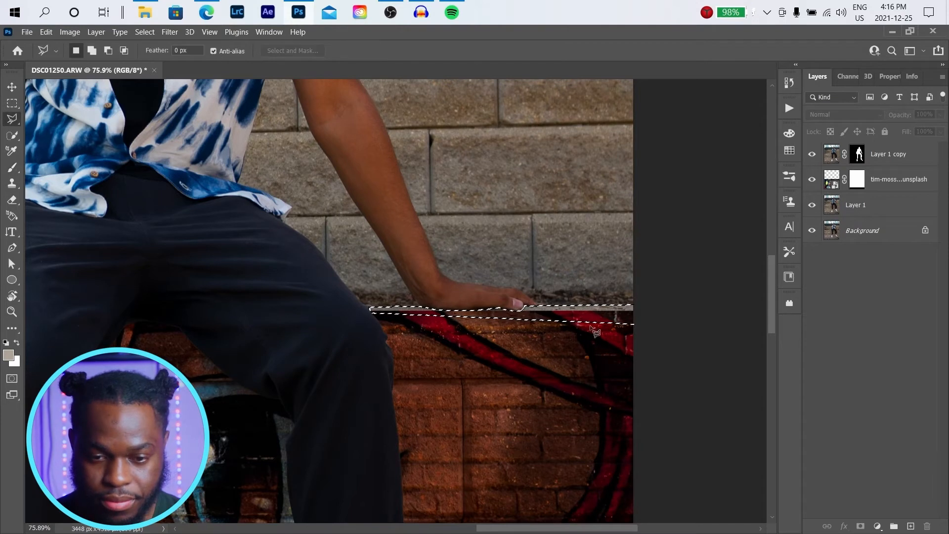
{"action": "right_click", "coordinate": [589, 314]}
{"action": "left_click", "coordinate": [621, 93]}
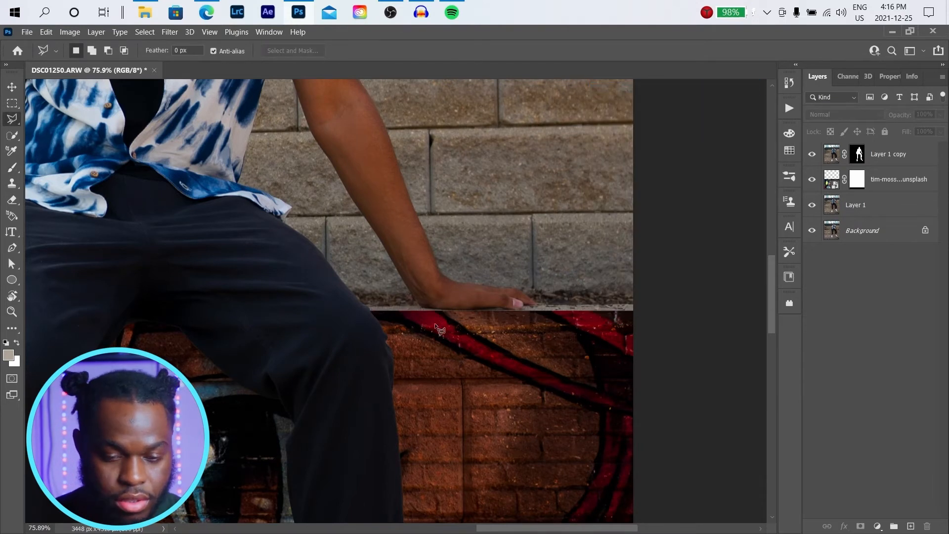
- Move the graffiti layer straight up with Free Transform to Y 3212.93 px so its upper edge covers the ledge strip
{"action": "left_click", "coordinate": [872, 182]}
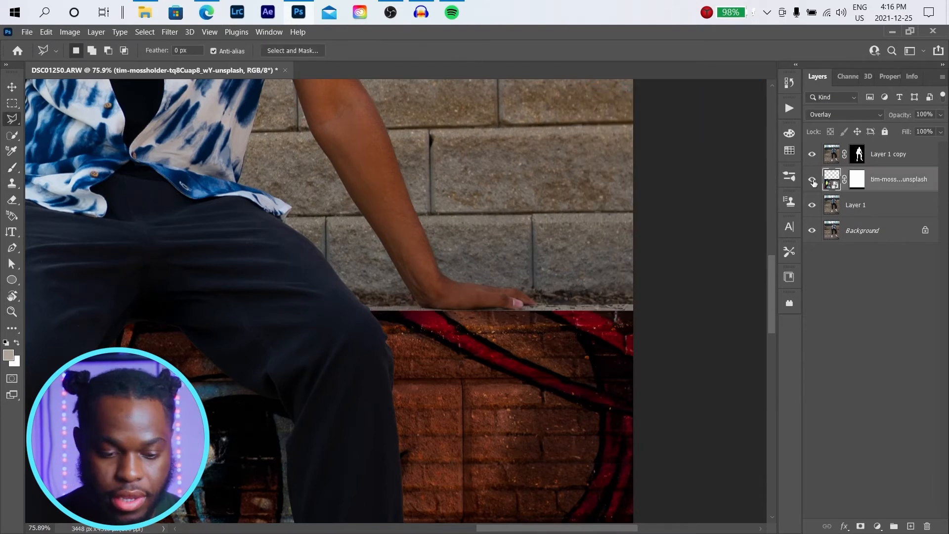
{"action": "key", "text": "ctrl+t"}
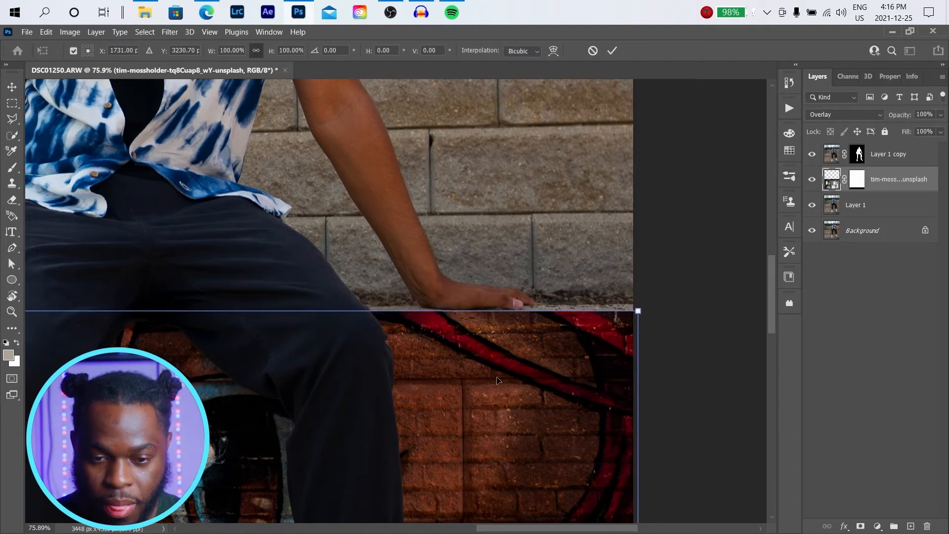
{"action": "left_click_drag", "start_coordinate": [500, 379], "coordinate": [503, 374]}
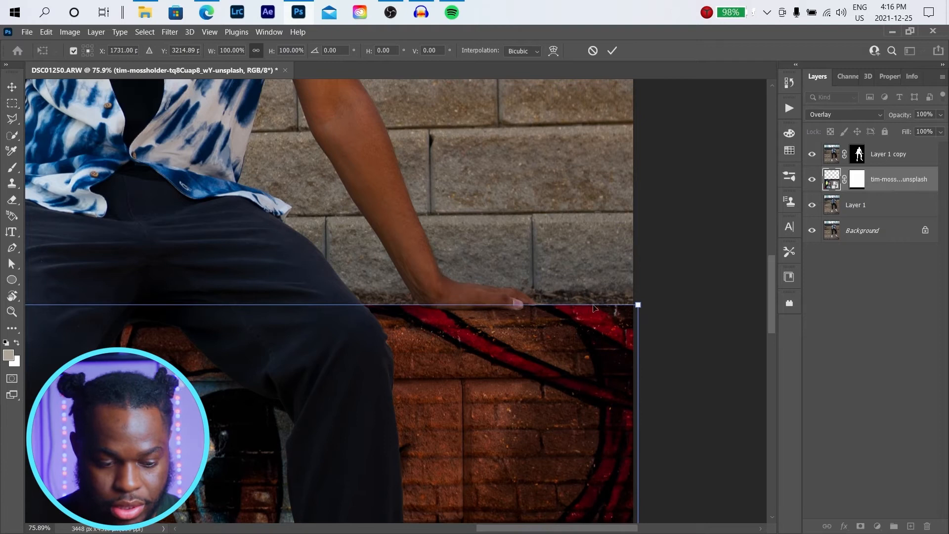
{"action": "scroll", "coordinate": [584, 307], "scroll_direction": "up", "scroll_amount": 1}
{"action": "key", "text": "super"}
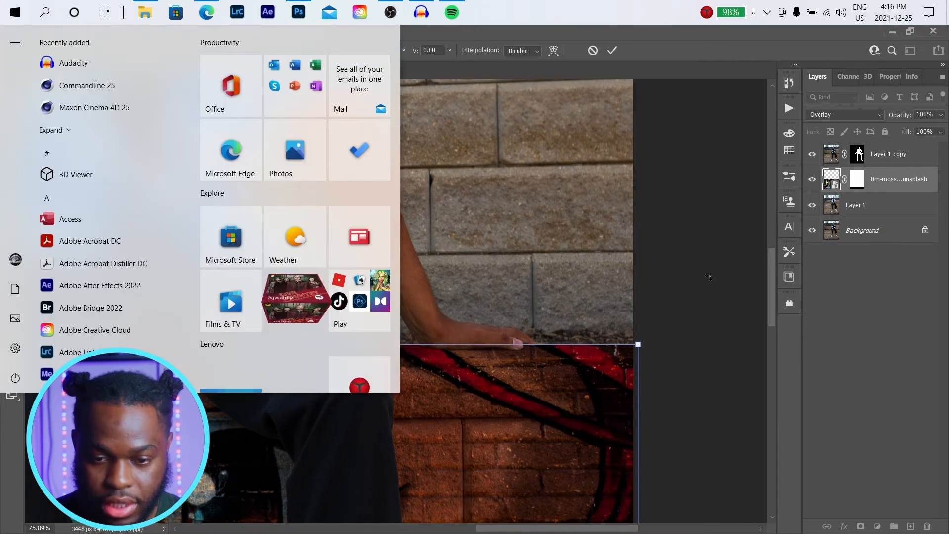
{"action": "key", "text": "Escape"}
{"action": "scroll", "coordinate": [606, 367], "scroll_direction": "up", "scroll_amount": 3}
{"action": "scroll", "coordinate": [608, 368], "scroll_direction": "up", "scroll_amount": 5}
{"action": "mouse_move", "coordinate": [603, 340]}
{"action": "left_mouse_down"}
{"action": "mouse_move", "coordinate": [618, 368]}
{"action": "mouse_move", "coordinate": [618, 332]}
{"action": "left_mouse_up"}
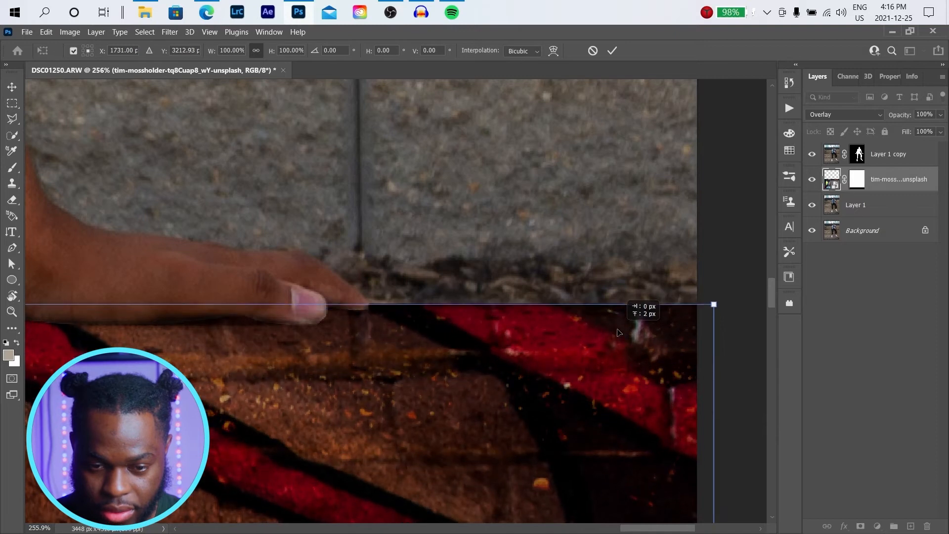
{"action": "scroll", "coordinate": [502, 343], "scroll_direction": "down", "scroll_amount": 15}
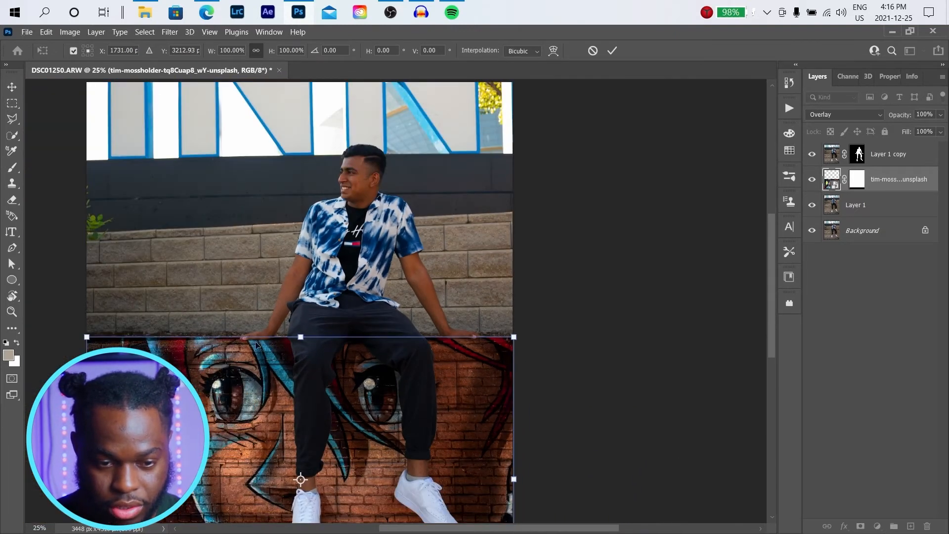
{"action": "left_click", "coordinate": [612, 51]}
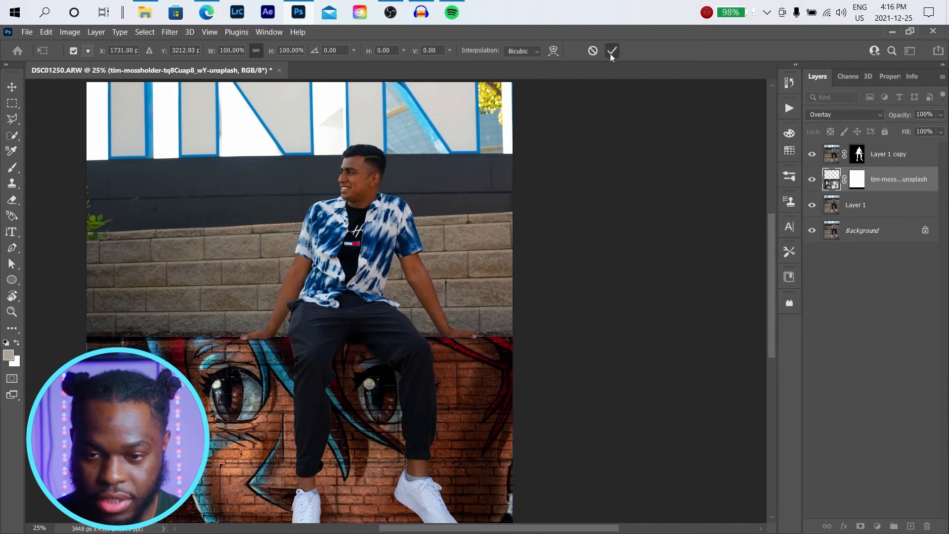
- Target the graffiti layer's mask and lower the layer's opacity to 59% to reveal the ledge underneath
{"action": "left_click", "coordinate": [858, 181]}
{"action": "scroll", "coordinate": [186, 334], "scroll_direction": "up", "scroll_amount": 10}
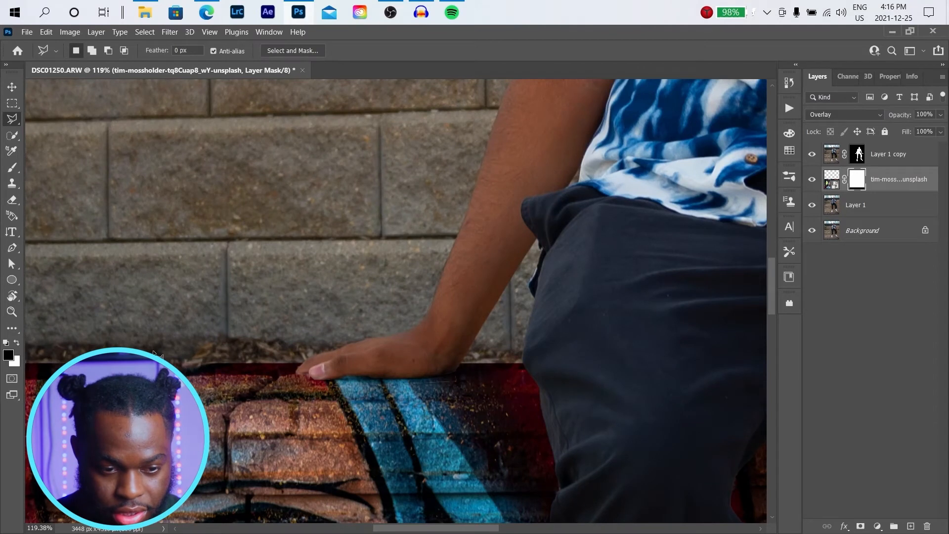
{"action": "scroll", "coordinate": [153, 353], "scroll_direction": "down", "scroll_amount": 10}
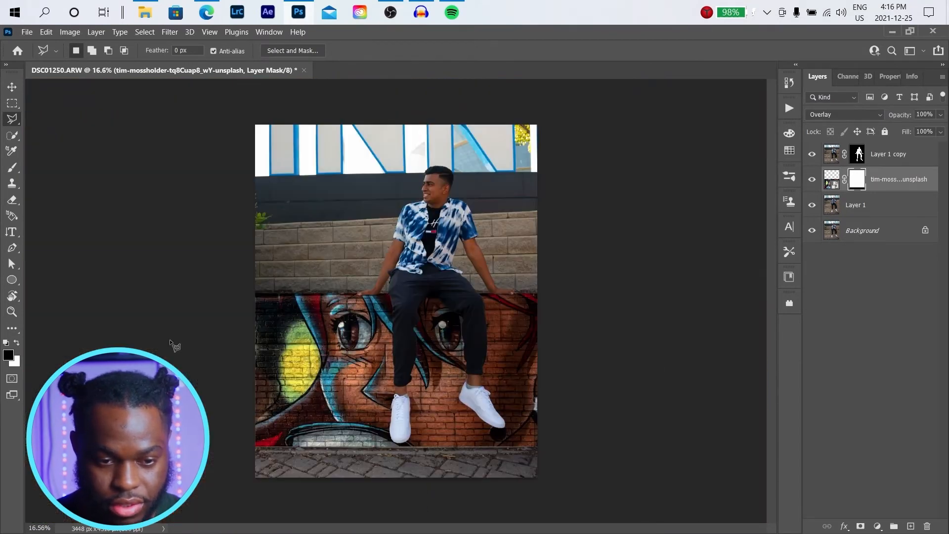
{"action": "scroll", "coordinate": [318, 269], "scroll_direction": "up", "scroll_amount": 6}
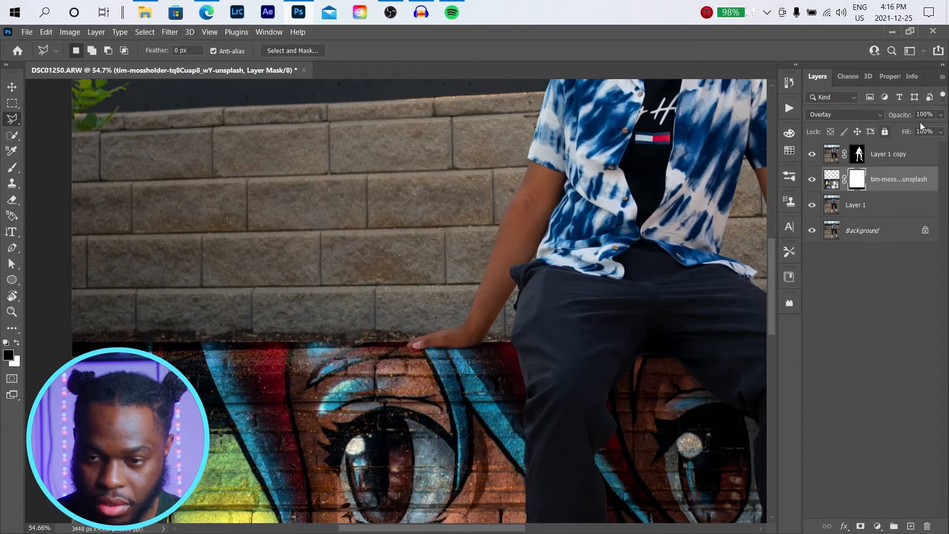
{"action": "left_click", "coordinate": [941, 115]}
{"action": "left_click_drag", "start_coordinate": [924, 128], "coordinate": [904, 129]}
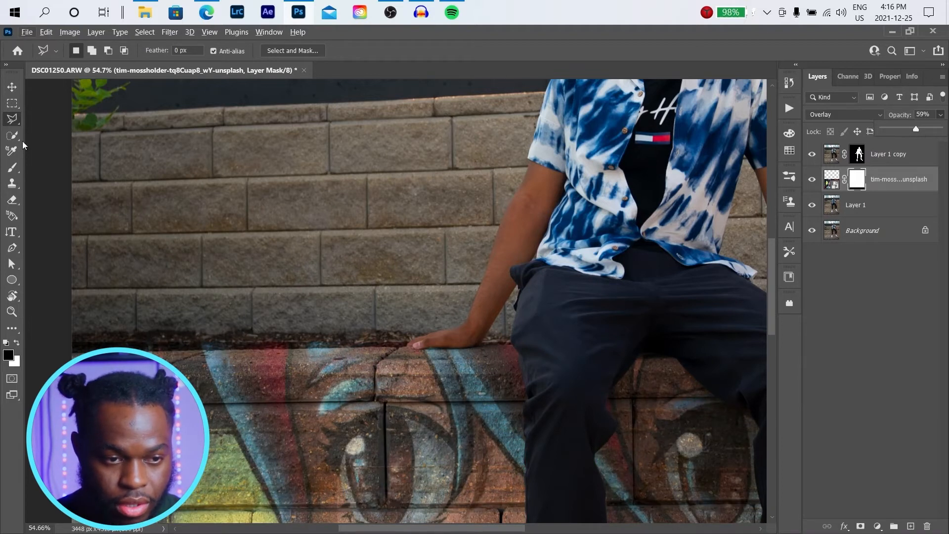
- Start a Polygonal Lasso outline along the ledge's upper edge from the image's edge to the fingertip, turning up beside the finger
{"action": "scroll", "coordinate": [190, 342], "scroll_direction": "up", "scroll_amount": 3}
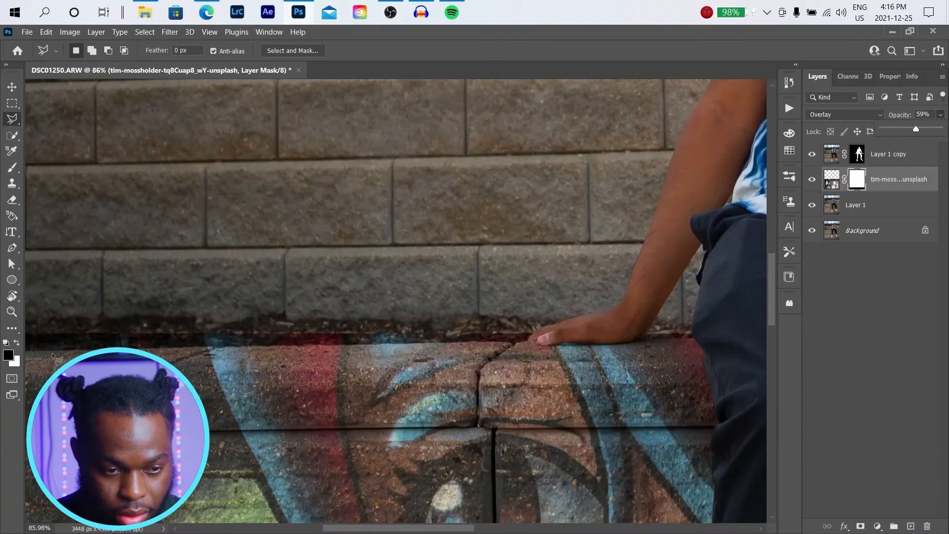
{"action": "left_click", "coordinate": [26, 352]}
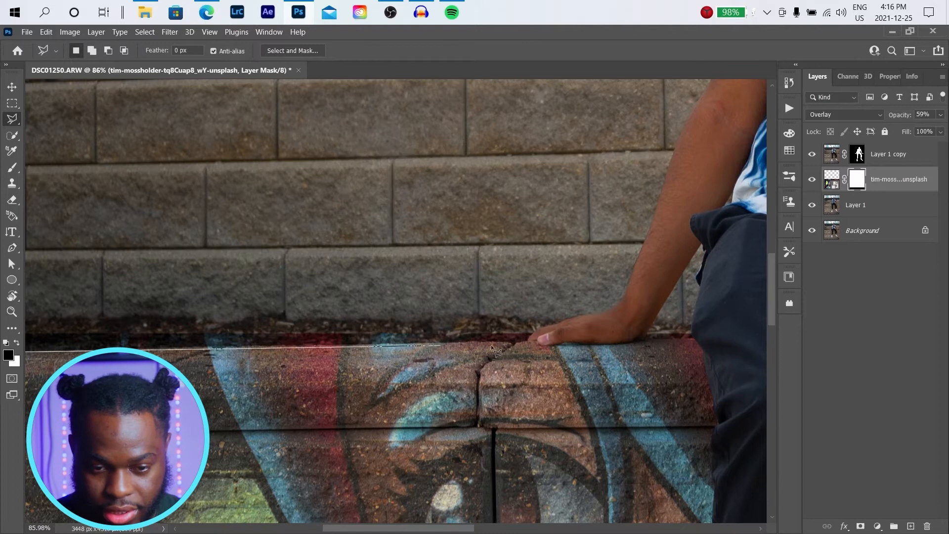
{"action": "left_click", "coordinate": [526, 340]}
{"action": "scroll", "coordinate": [539, 334], "scroll_direction": "up", "scroll_amount": 6}
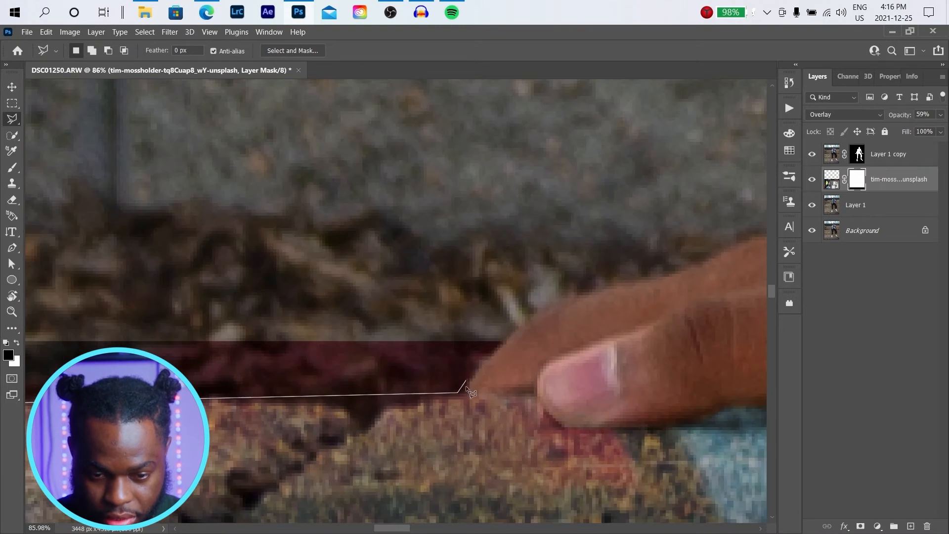
{"action": "left_click", "coordinate": [467, 393]}
{"action": "left_click", "coordinate": [518, 328]}
- Complete the Polygonal Lasso outline around the ledge strip from the fingertip to the image's edge and close it into a selection
{"action": "scroll", "coordinate": [263, 321], "scroll_direction": "down", "scroll_amount": 5}
{"action": "scroll", "coordinate": [92, 321], "scroll_direction": "down", "scroll_amount": 4}
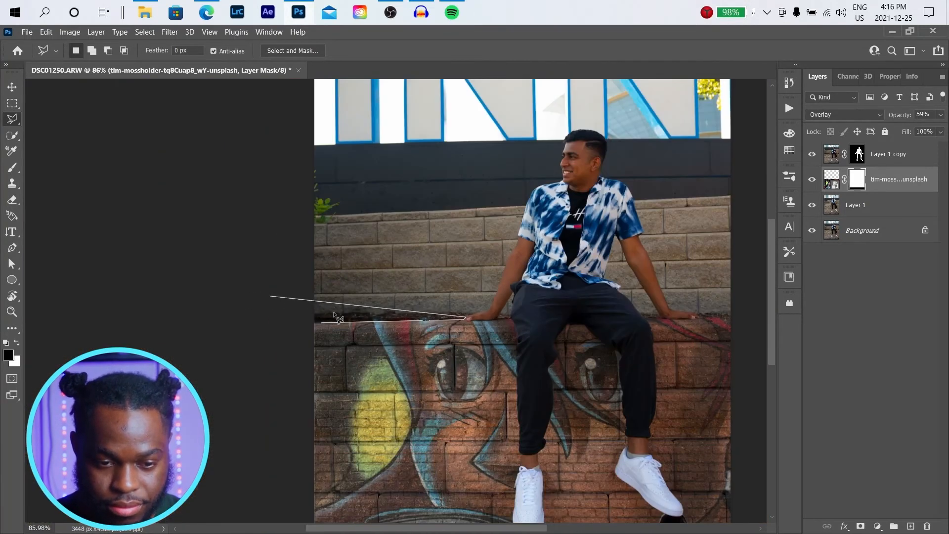
{"action": "scroll", "coordinate": [250, 324], "scroll_direction": "up", "scroll_amount": 5}
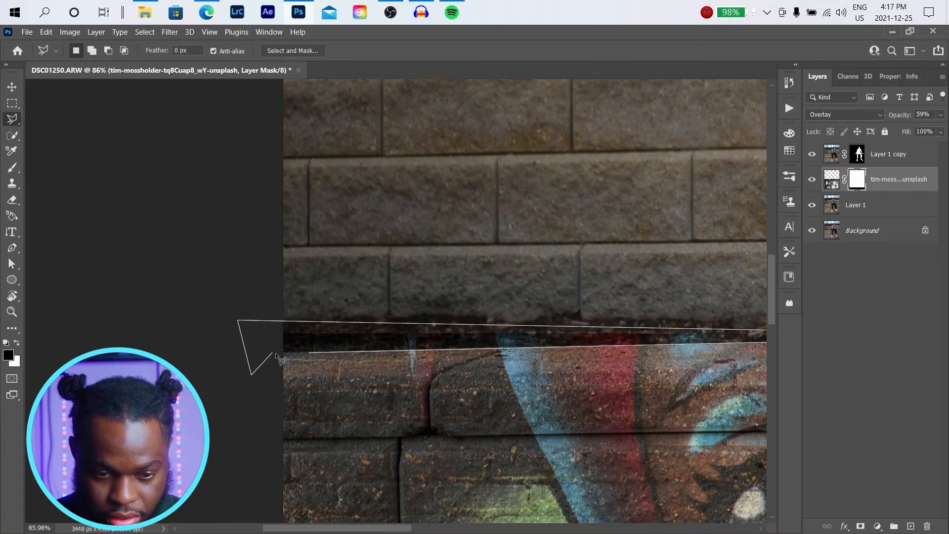
{"action": "scroll", "coordinate": [287, 359], "scroll_direction": "up", "scroll_amount": 3}
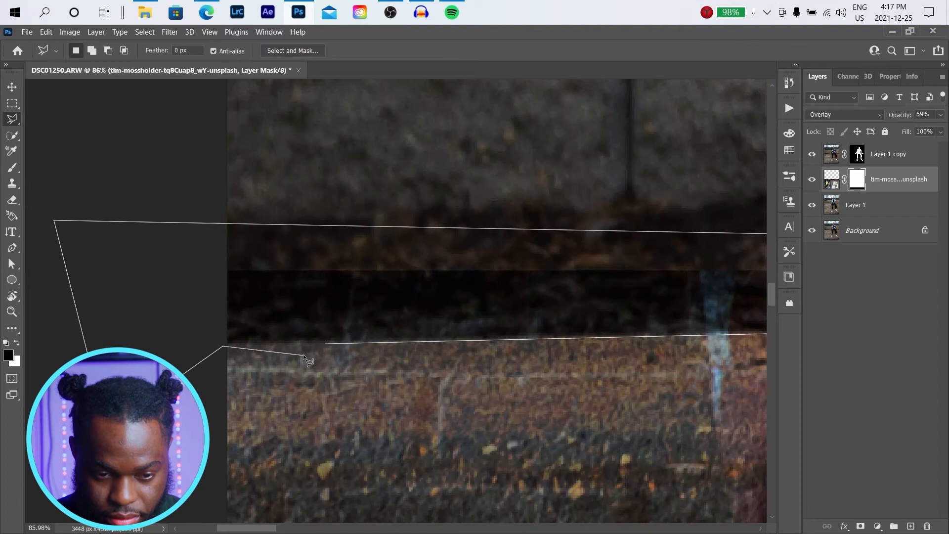
{"action": "key", "text": "Escape"}
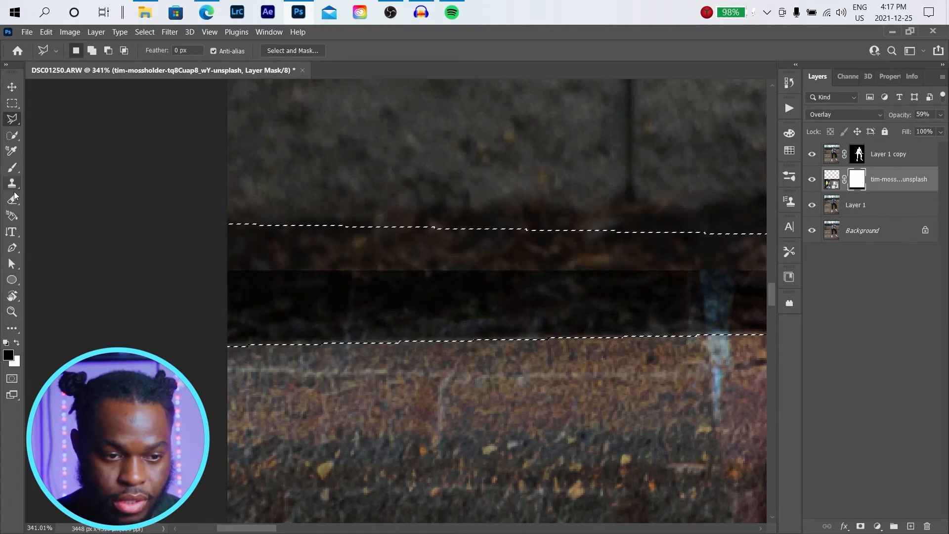
- Erase the graffiti from the start of the selected ledge strip on the layer mask using a 312 px Eraser at 100% opacity
{"action": "left_click", "coordinate": [12, 200]}
{"action": "scroll", "coordinate": [150, 250], "scroll_direction": "down", "scroll_amount": 6}
{"action": "scroll", "coordinate": [283, 290], "scroll_direction": "down", "scroll_amount": 2}
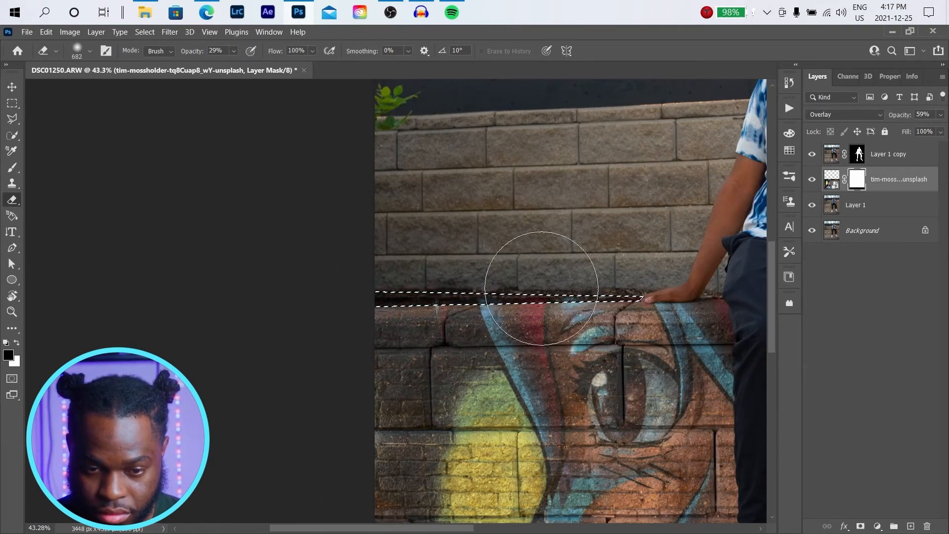
{"action": "scroll", "coordinate": [430, 277], "scroll_direction": "up", "scroll_amount": 5}
{"action": "key", "text": "x"}
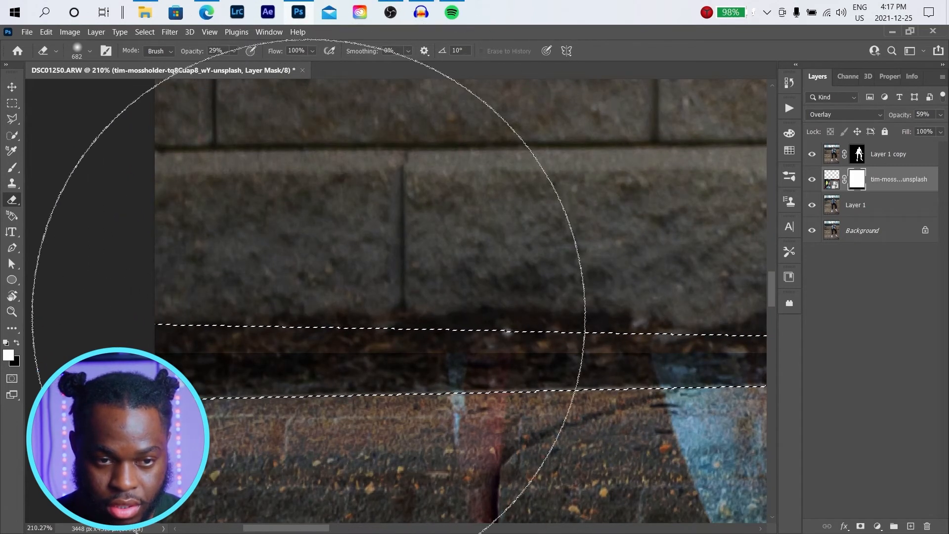
{"action": "left_click", "coordinate": [233, 51]}
{"action": "left_click_drag", "start_coordinate": [240, 65], "coordinate": [313, 69]}
{"action": "left_click_drag", "start_coordinate": [393, 227], "coordinate": [198, 243]}
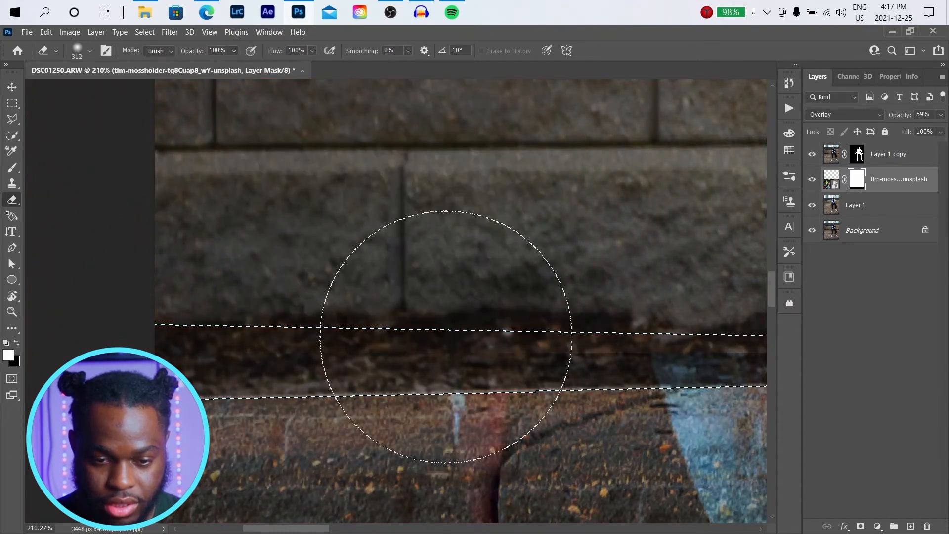
- Continue erasing the graffiti overlap along the rest of the selected ledge strip up to the fingertip
{"action": "scroll", "coordinate": [418, 322], "scroll_direction": "down", "scroll_amount": 5}
{"action": "scroll", "coordinate": [590, 327], "scroll_direction": "up", "scroll_amount": 4}
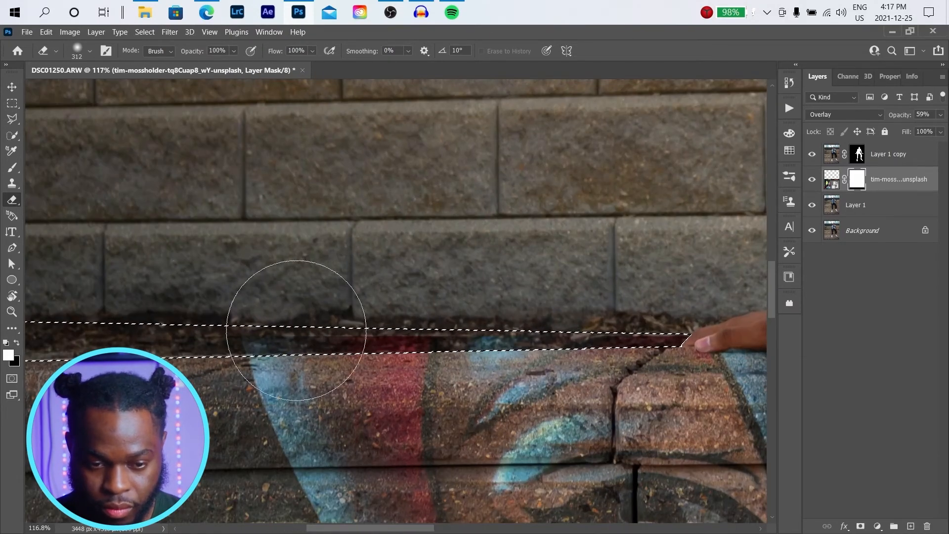
{"action": "scroll", "coordinate": [502, 312], "scroll_direction": "down", "scroll_amount": 5}
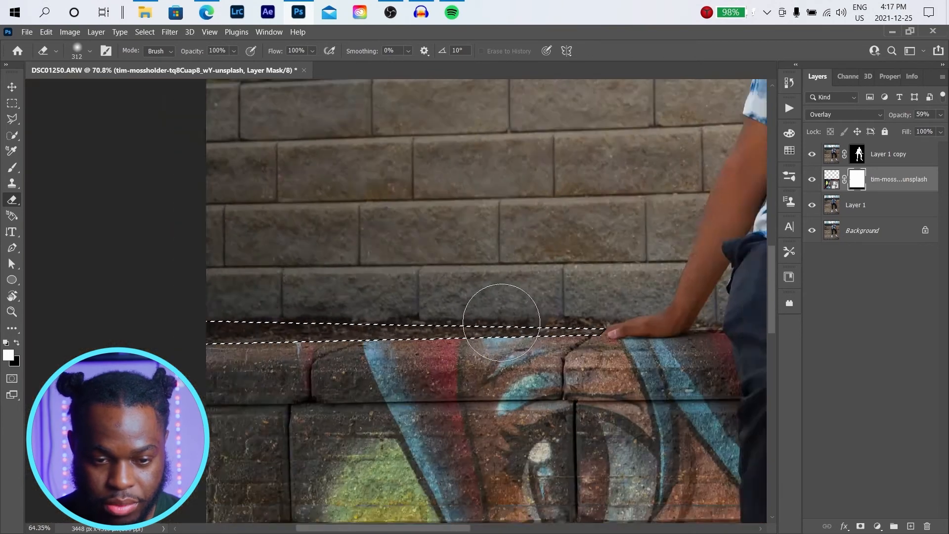
{"action": "scroll", "coordinate": [630, 318], "scroll_direction": "up", "scroll_amount": 2}
{"action": "scroll", "coordinate": [522, 329], "scroll_direction": "up", "scroll_amount": 6}
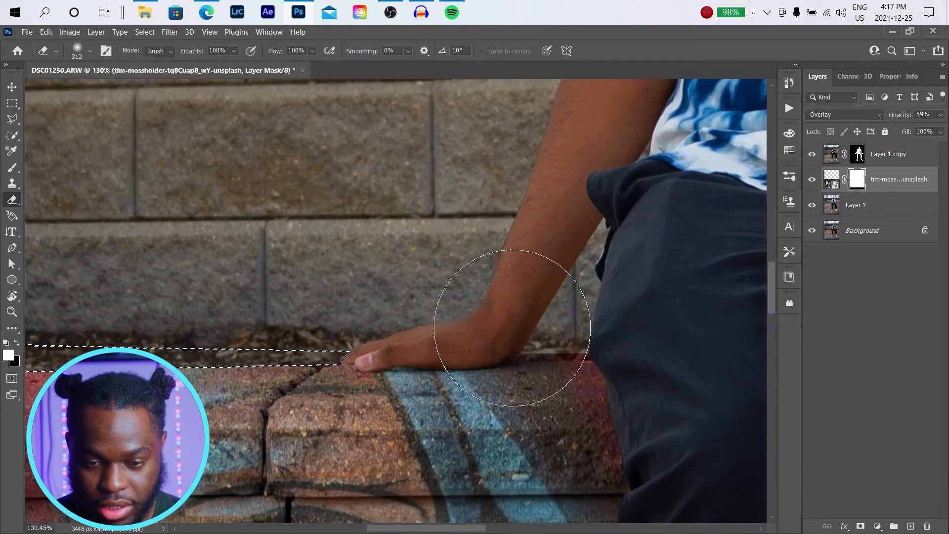
- Reduce the Eraser to 107 px and select the graffiti-covered ledge strip between the wrist and the trousers with the Polygonal Lasso
{"action": "left_click_drag", "start_coordinate": [571, 350], "coordinate": [433, 346]}
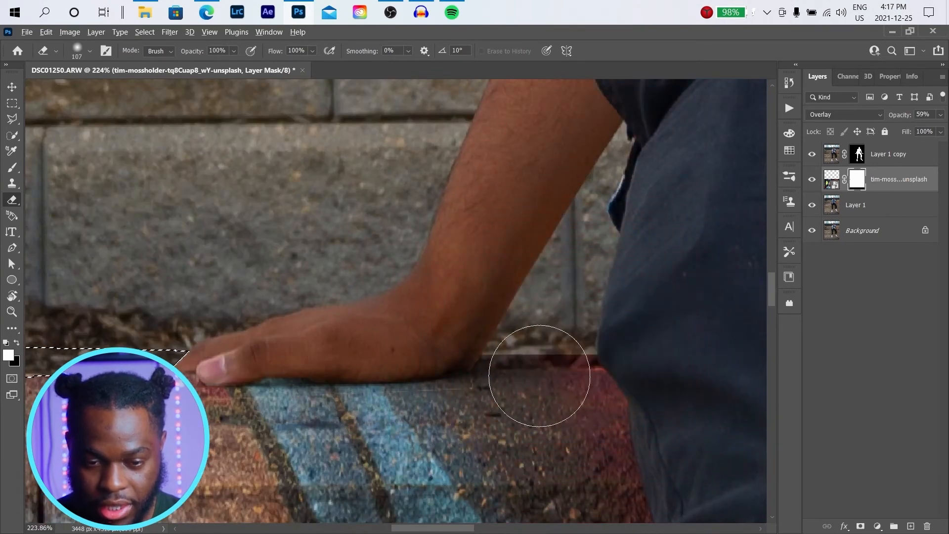
{"action": "scroll", "coordinate": [540, 371], "scroll_direction": "up", "scroll_amount": 4}
{"action": "left_click", "coordinate": [10, 117]}
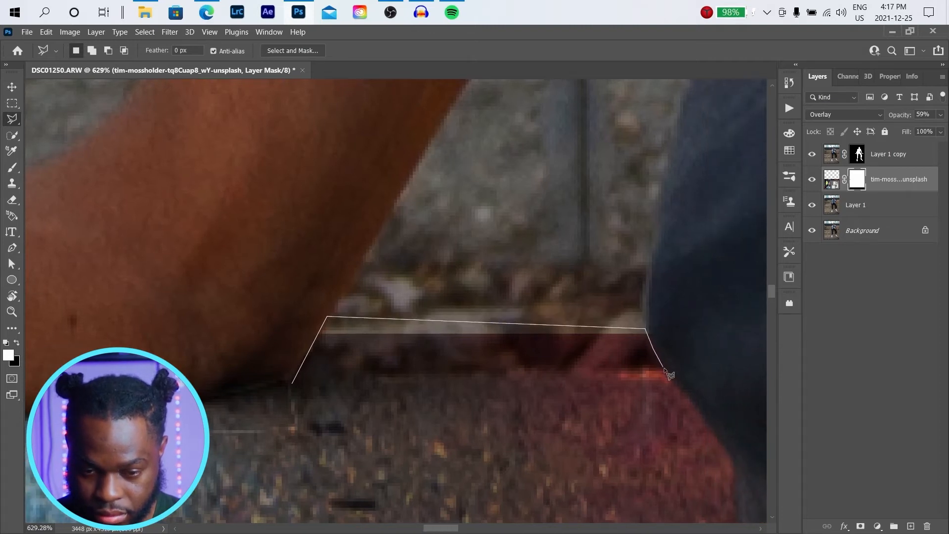
{"action": "left_click", "coordinate": [293, 383]}
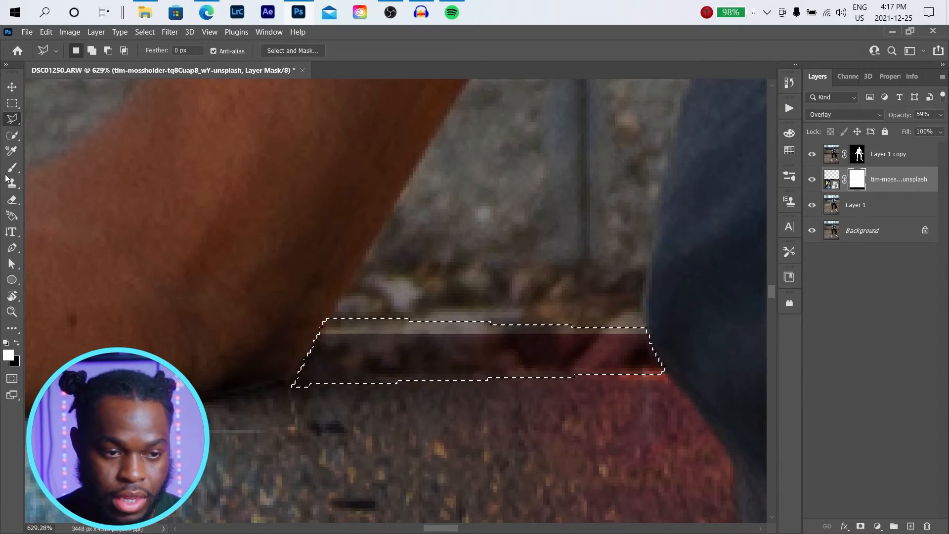
- Erase the graffiti inside the selected strip between wrist and trousers on the layer mask, and deselect it
{"action": "left_click", "coordinate": [12, 200]}
{"action": "mouse_move", "coordinate": [405, 292]}
{"action": "left_mouse_down"}
{"action": "mouse_move", "coordinate": [361, 318]}
{"action": "mouse_move", "coordinate": [657, 349]}
{"action": "mouse_move", "coordinate": [480, 332]}
{"action": "left_mouse_up"}
{"action": "scroll", "coordinate": [477, 329], "scroll_direction": "down", "scroll_amount": 3}
{"action": "scroll", "coordinate": [556, 339], "scroll_direction": "up", "scroll_amount": 8}
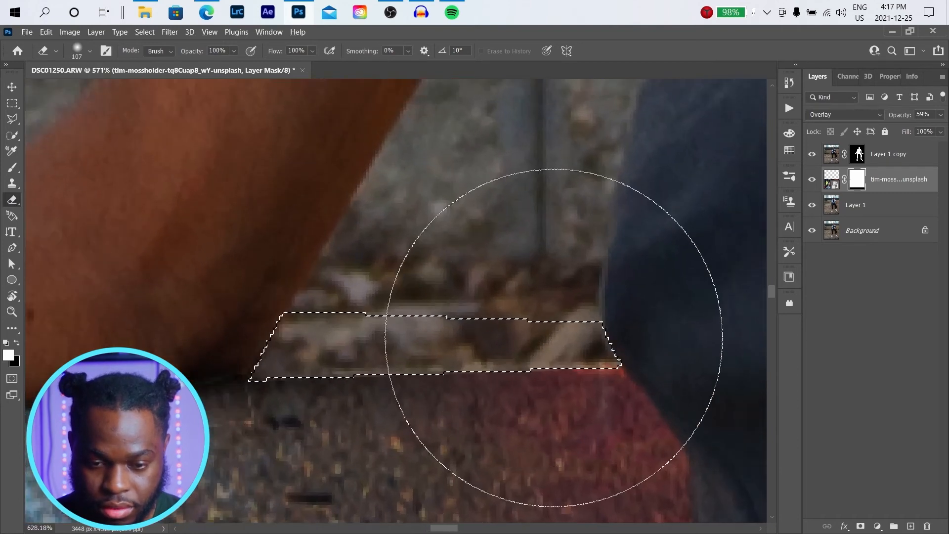
{"action": "scroll", "coordinate": [571, 341], "scroll_direction": "down", "scroll_amount": 10}
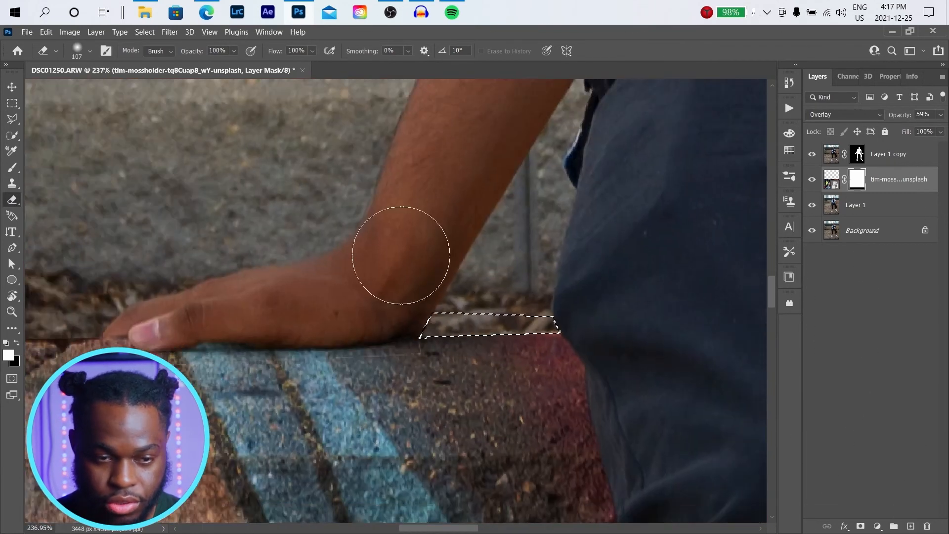
{"action": "left_click", "coordinate": [11, 119]}
{"action": "right_click", "coordinate": [473, 322]}
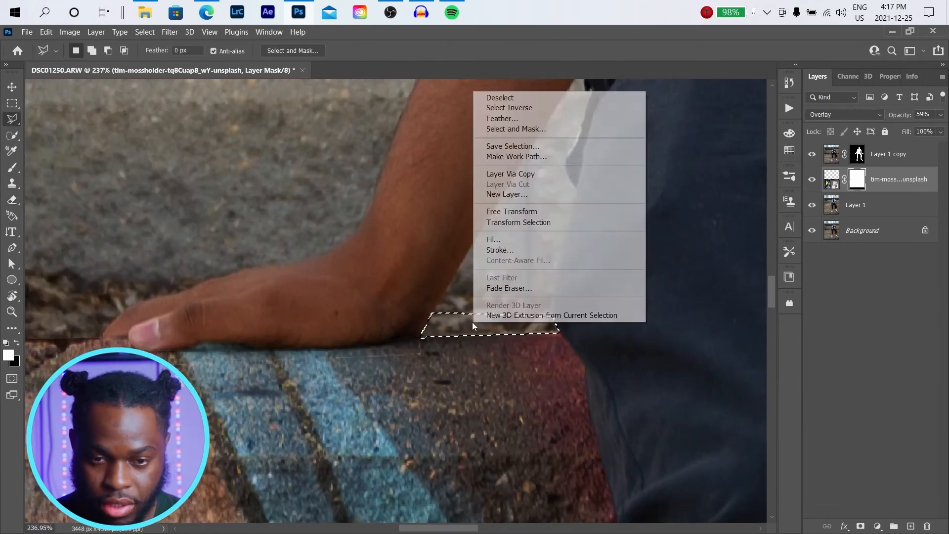
{"action": "left_click", "coordinate": [509, 98]}
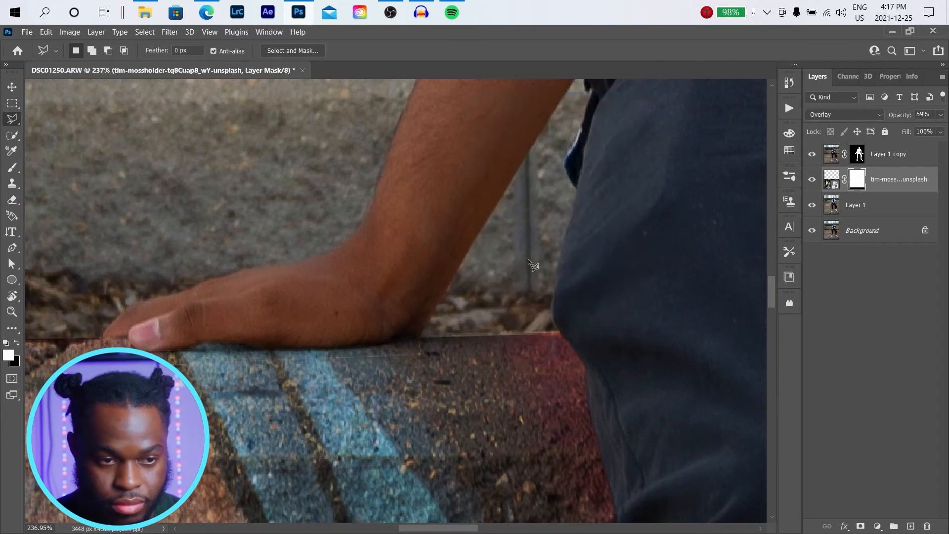
- Paint white on the graffiti mask with a 25 px soft round brush along the ledge edge between wrist and trousers
{"action": "key", "text": "b"}
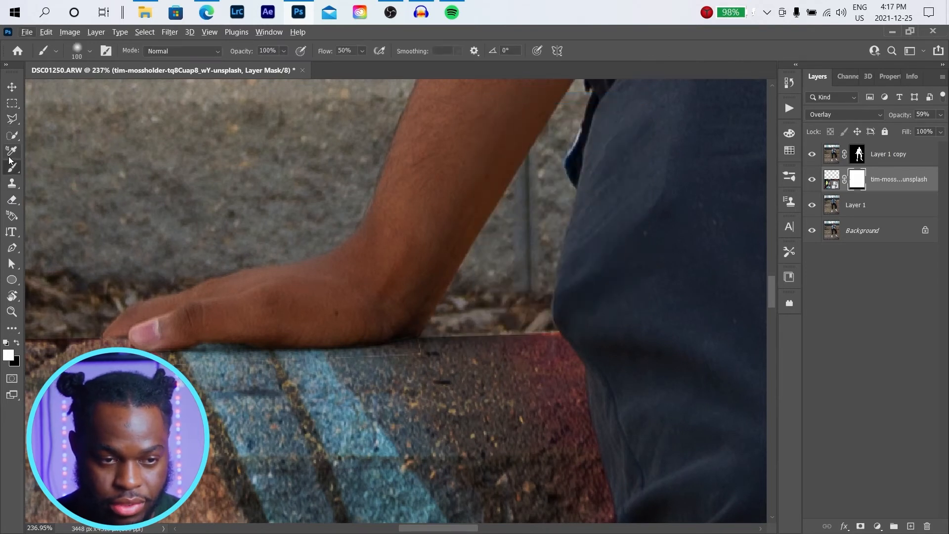
{"action": "scroll", "coordinate": [493, 362], "scroll_direction": "up", "scroll_amount": 5}
{"action": "right_click", "coordinate": [514, 333]}
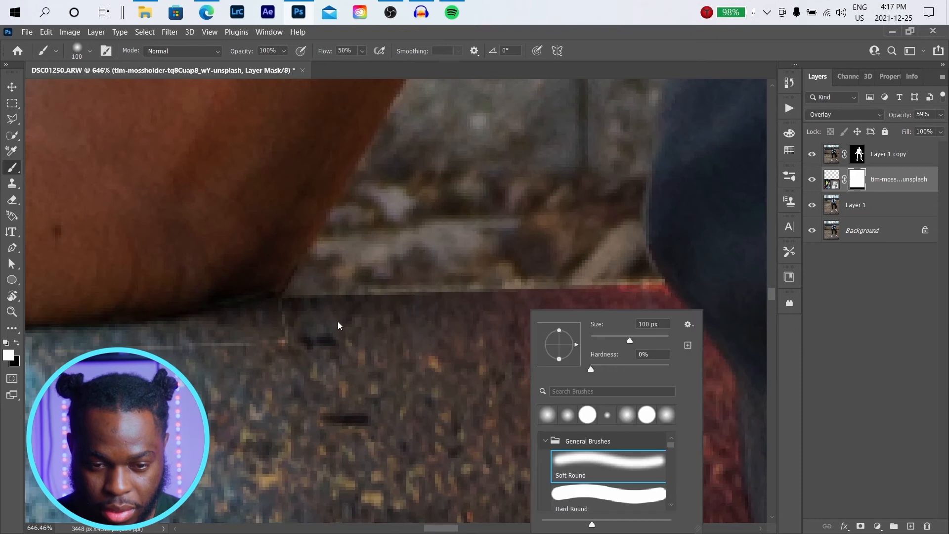
{"action": "left_click_drag", "start_coordinate": [398, 331], "coordinate": [218, 325]}
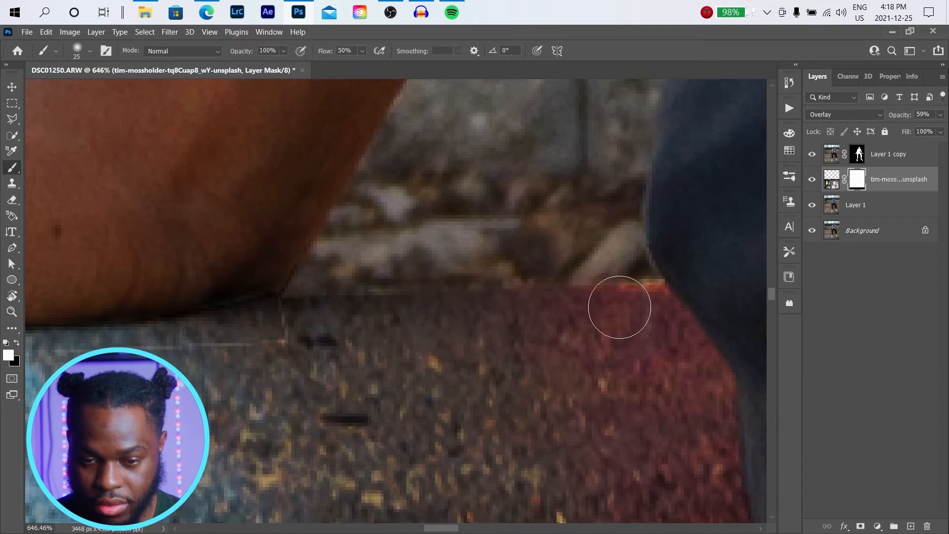
- Compare the whole image with and without the graffiti layer by toggling its visibility, leaving the layer visible
{"action": "scroll", "coordinate": [479, 302], "scroll_direction": "down", "scroll_amount": 3}
{"action": "scroll", "coordinate": [479, 303], "scroll_direction": "down", "scroll_amount": 10}
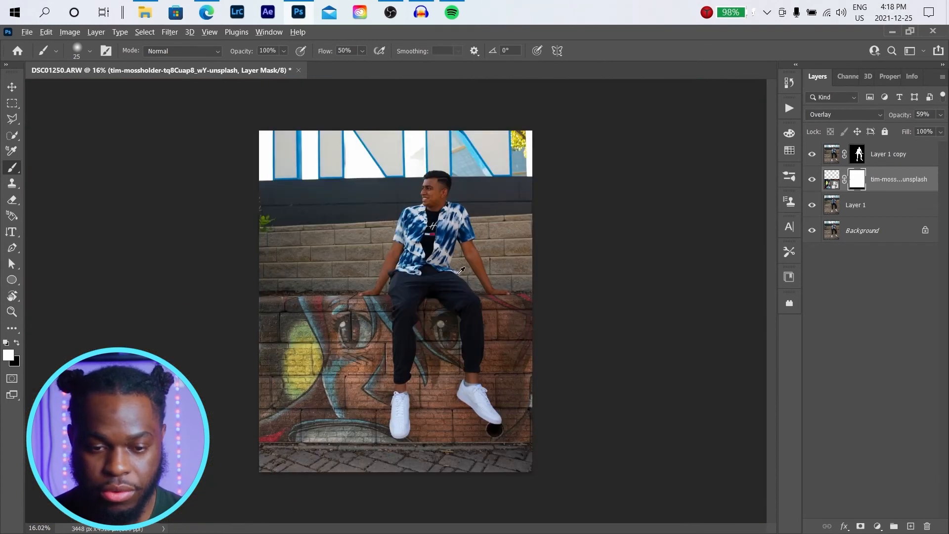
{"action": "scroll", "coordinate": [460, 272], "scroll_direction": "up", "scroll_amount": 2}
{"action": "scroll", "coordinate": [439, 277], "scroll_direction": "down", "scroll_amount": 2}
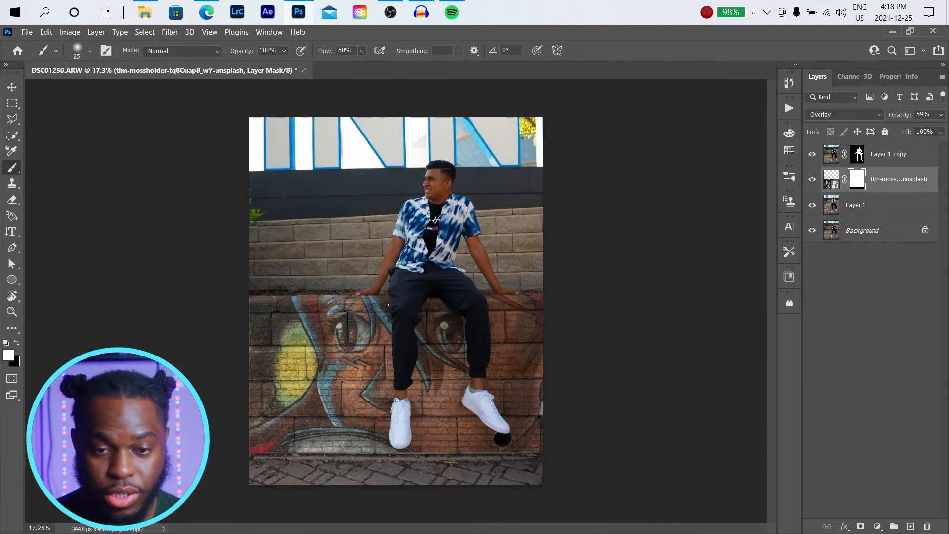
{"action": "left_click", "coordinate": [812, 182]}
{"action": "left_click", "coordinate": [813, 182]}
{"action": "left_click", "coordinate": [813, 182]}
{"action": "left_click", "coordinate": [812, 182]}
{"action": "left_click", "coordinate": [812, 182]}
{"action": "left_click", "coordinate": [813, 182]}
{"action": "left_click", "coordinate": [813, 182]}
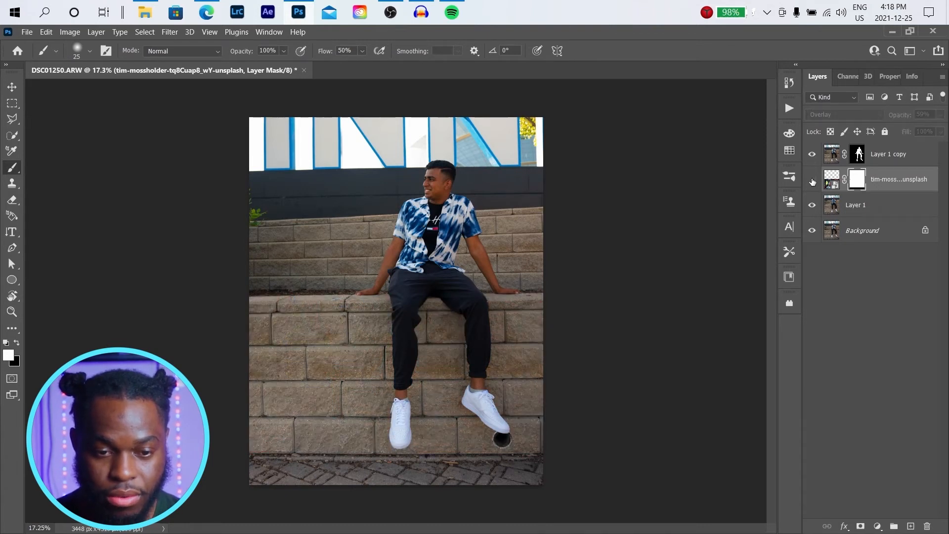
{"action": "left_click", "coordinate": [812, 182]}
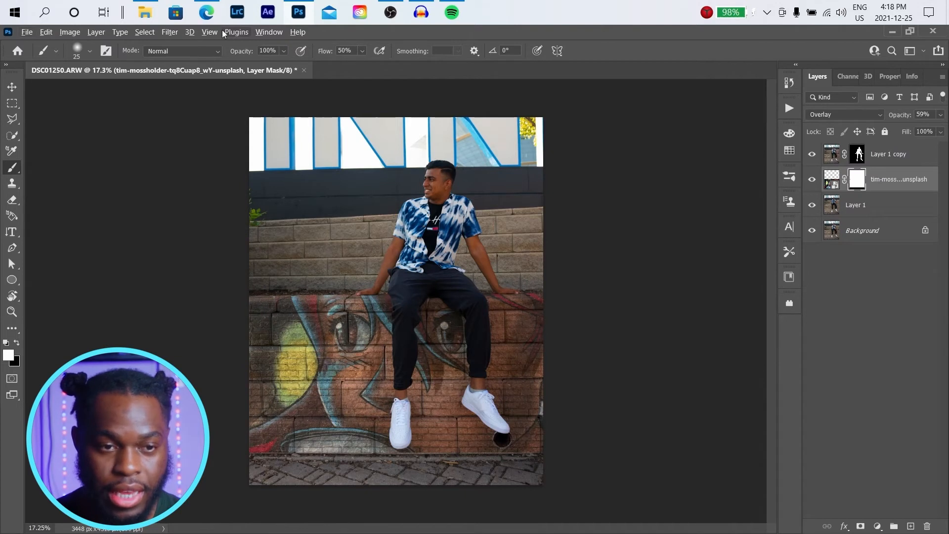
- Place the cartoon-character graffiti image from the Photoshop pics folder above the first graffiti layer and lower its opacity to 26%
{"action": "left_click", "coordinate": [143, 18]}
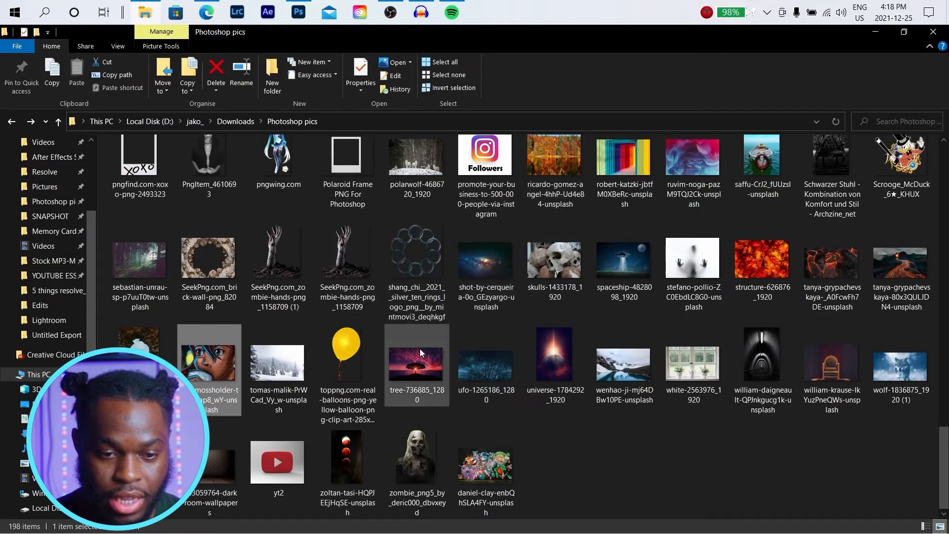
{"action": "left_click_drag", "start_coordinate": [472, 493], "coordinate": [364, 266]}
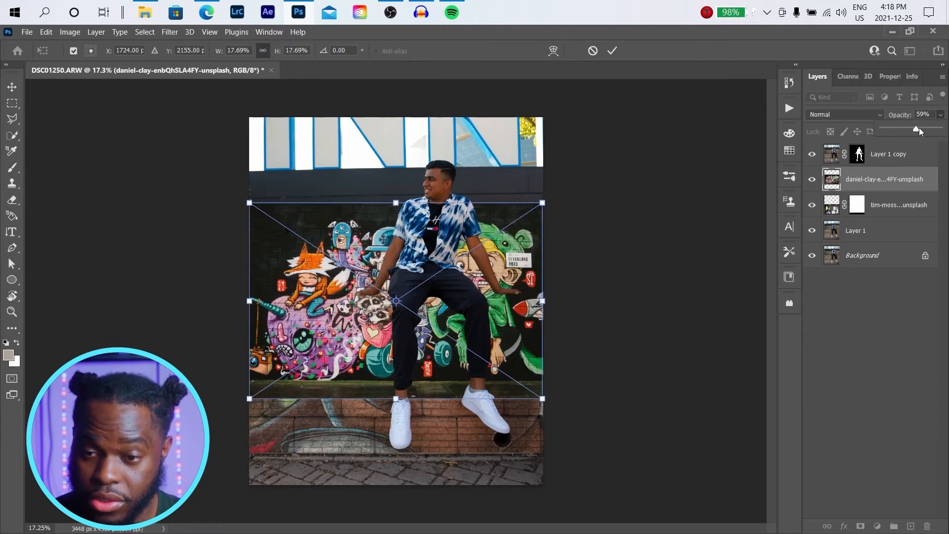
{"action": "left_click_drag", "start_coordinate": [912, 129], "coordinate": [913, 131]}
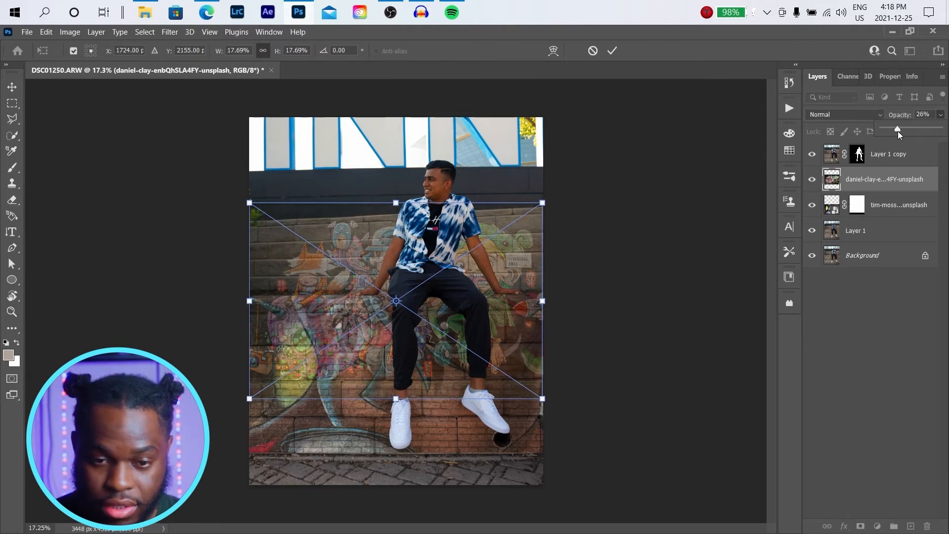
- Move the placed cartoon graffiti straight up to Y 2018.29 px and commit the placement
{"action": "scroll", "coordinate": [393, 274], "scroll_direction": "up", "scroll_amount": 5}
{"action": "left_click_drag", "start_coordinate": [360, 276], "coordinate": [359, 255]}
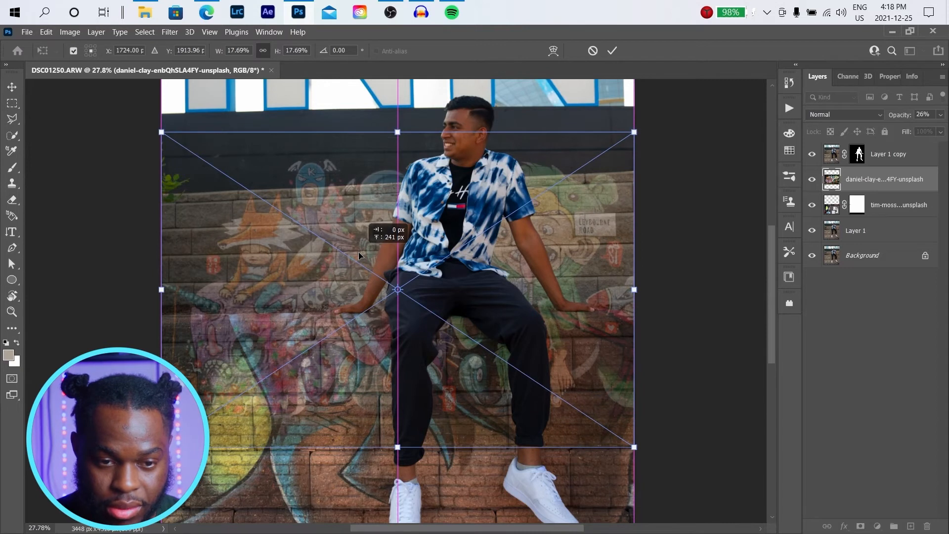
{"action": "mouse_move", "coordinate": [358, 251]}
{"action": "left_mouse_down"}
{"action": "mouse_move", "coordinate": [355, 279]}
{"action": "mouse_move", "coordinate": [360, 266]}
{"action": "left_mouse_up"}
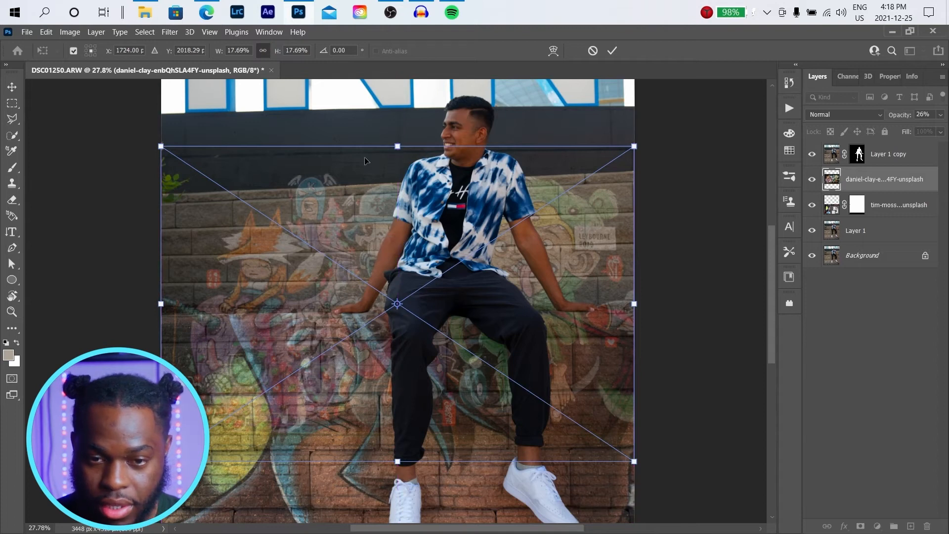
{"action": "left_click", "coordinate": [613, 51]}
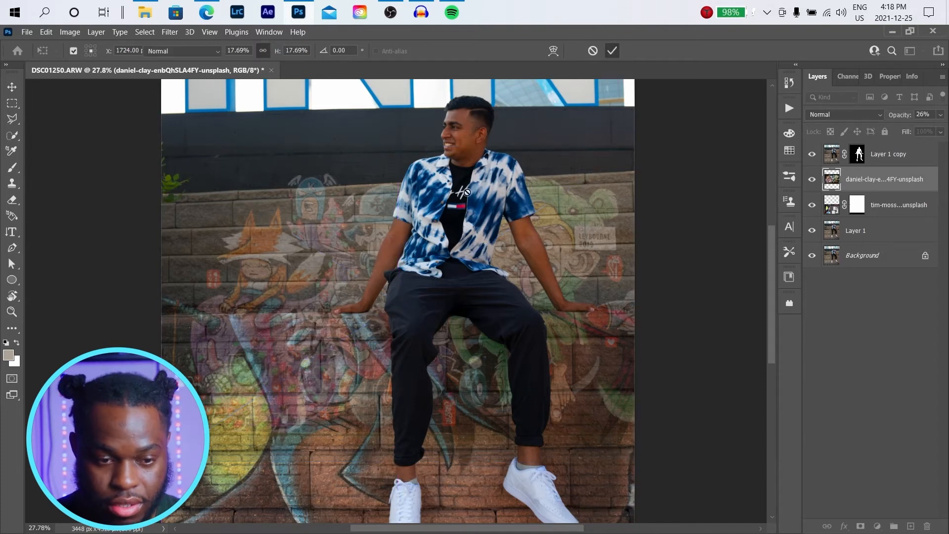
- Trace a Polygonal Lasso line along the ledge's back edge, from the photo's left side to just past its right side
{"action": "key", "text": "b"}
{"action": "scroll", "coordinate": [401, 212], "scroll_direction": "up", "scroll_amount": 3}
{"action": "scroll", "coordinate": [398, 215], "scroll_direction": "down", "scroll_amount": 3}
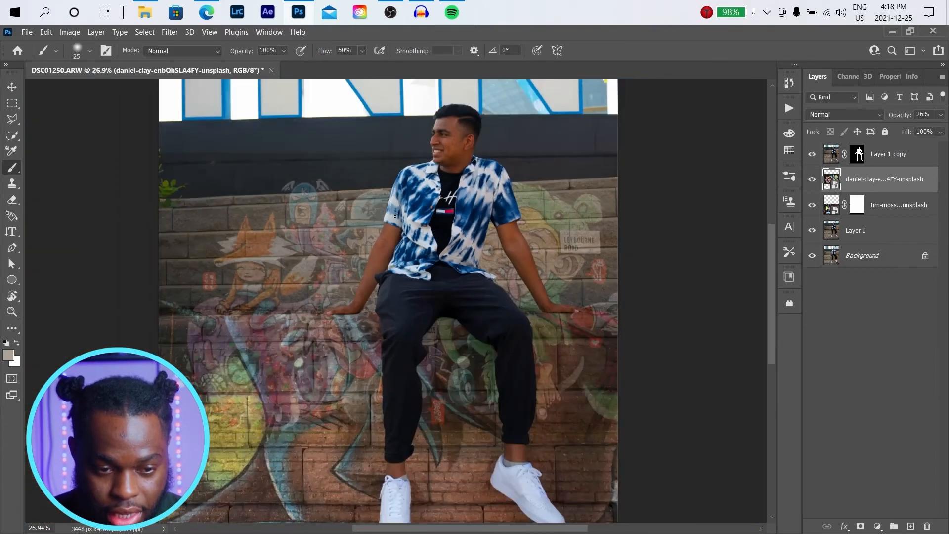
{"action": "scroll", "coordinate": [235, 295], "scroll_direction": "up", "scroll_amount": 2}
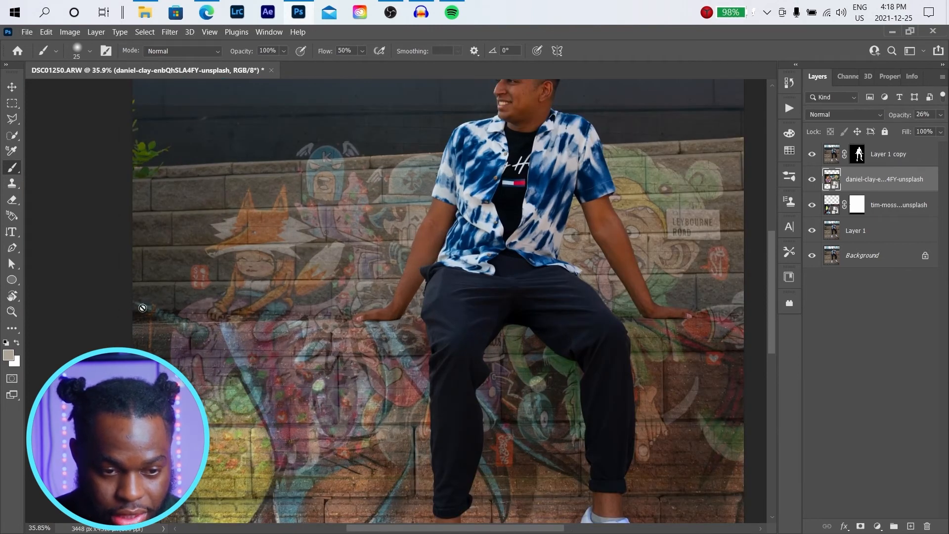
{"action": "left_click", "coordinate": [12, 119]}
{"action": "scroll", "coordinate": [284, 289], "scroll_direction": "up", "scroll_amount": 3}
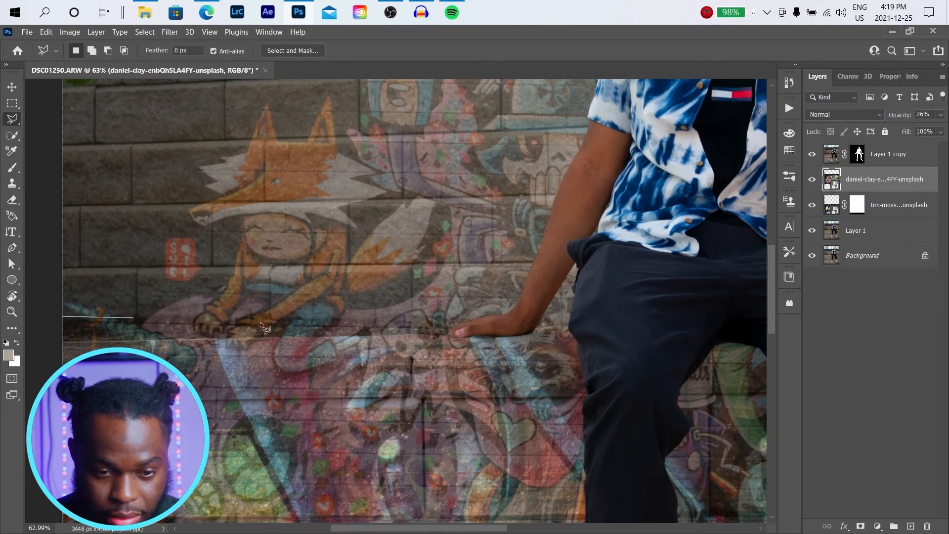
{"action": "left_click", "coordinate": [449, 312]}
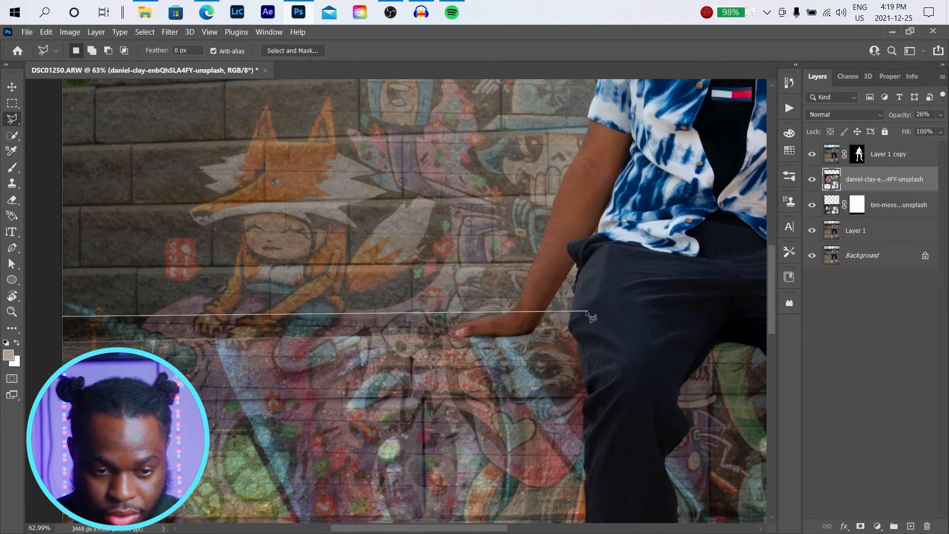
{"action": "scroll", "coordinate": [552, 323], "scroll_direction": "down", "scroll_amount": 5}
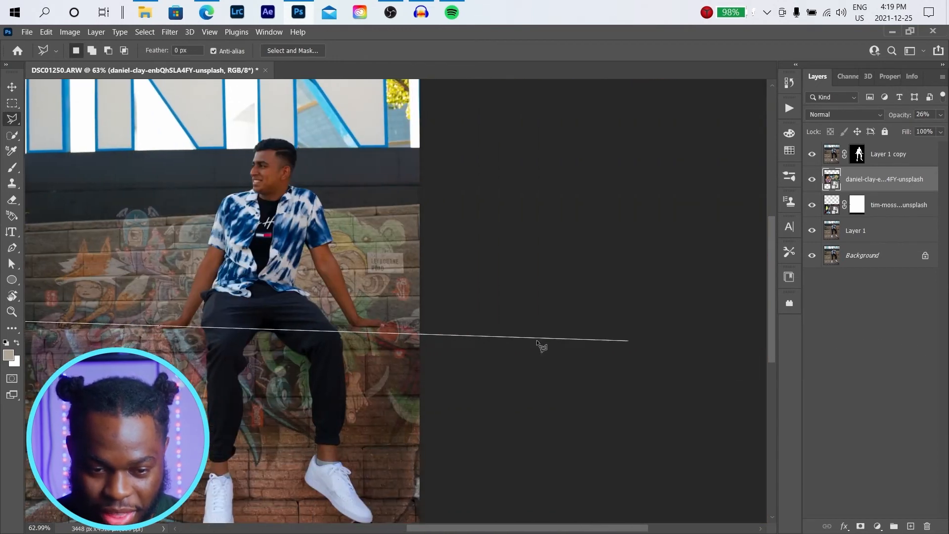
{"action": "scroll", "coordinate": [446, 327], "scroll_direction": "up", "scroll_amount": 6}
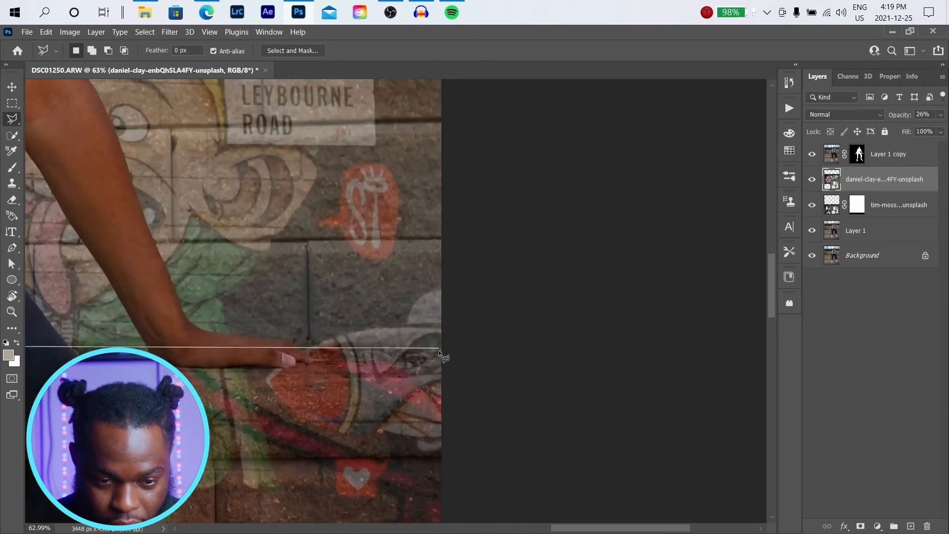
{"action": "left_click", "coordinate": [478, 344]}
- Close the lasso selection around the lower wall and pavement, running outside the photo's bottom corners
{"action": "scroll", "coordinate": [478, 349], "scroll_direction": "down", "scroll_amount": 6}
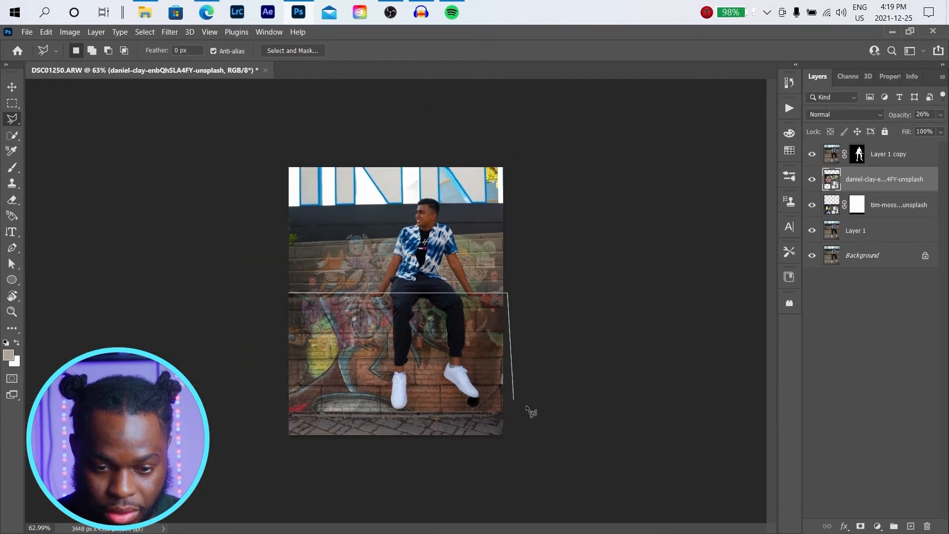
{"action": "left_click", "coordinate": [509, 442]}
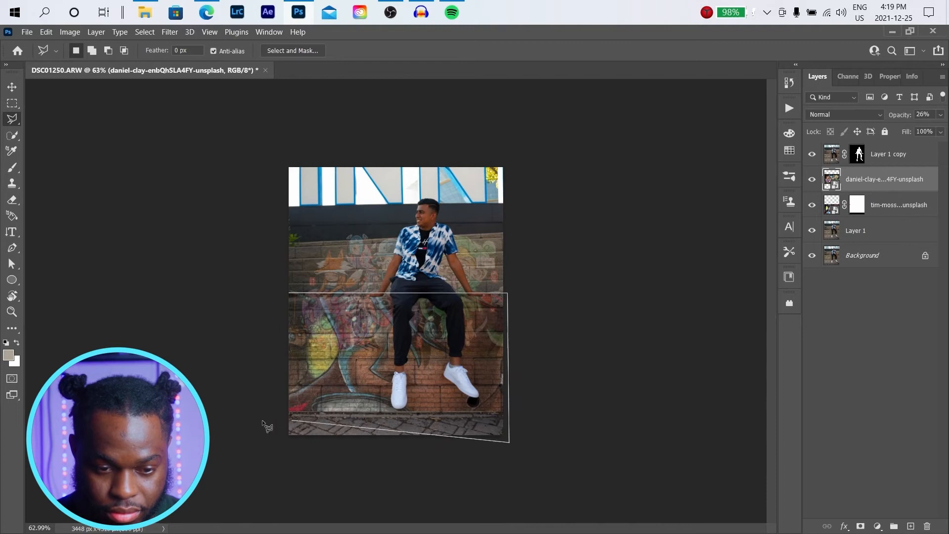
{"action": "left_click", "coordinate": [255, 455]}
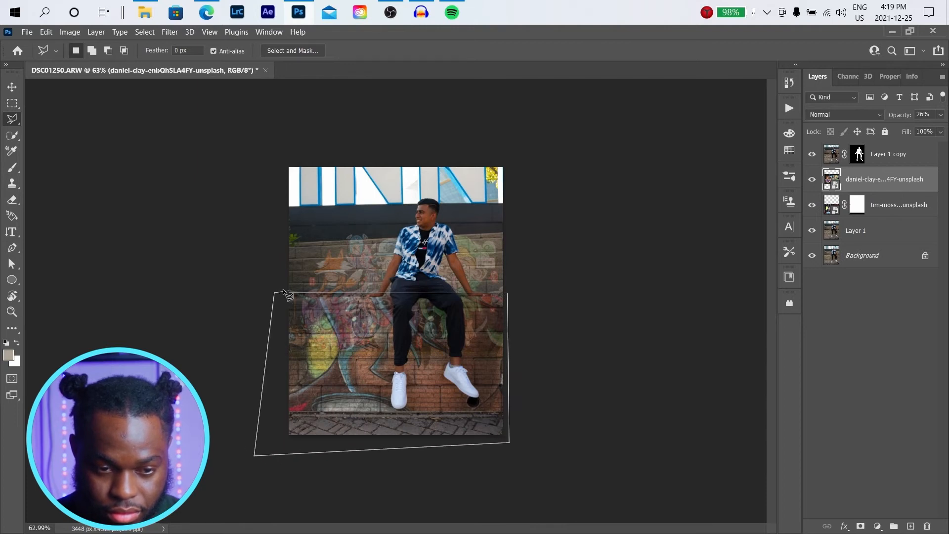
{"action": "scroll", "coordinate": [287, 292], "scroll_direction": "up", "scroll_amount": 5}
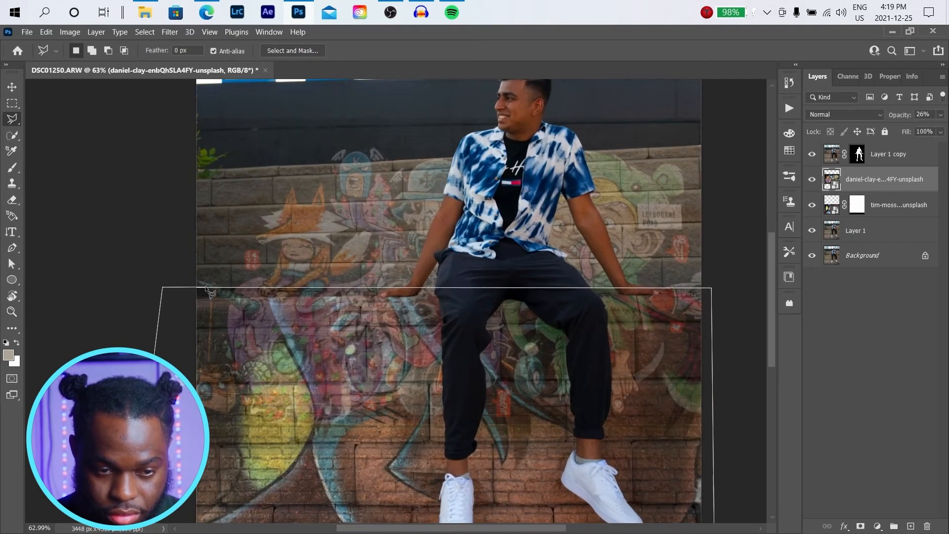
{"action": "scroll", "coordinate": [205, 289], "scroll_direction": "down", "scroll_amount": 5}
{"action": "double_click", "coordinate": [371, 275]}
{"action": "scroll", "coordinate": [397, 245], "scroll_direction": "down", "scroll_amount": 2}
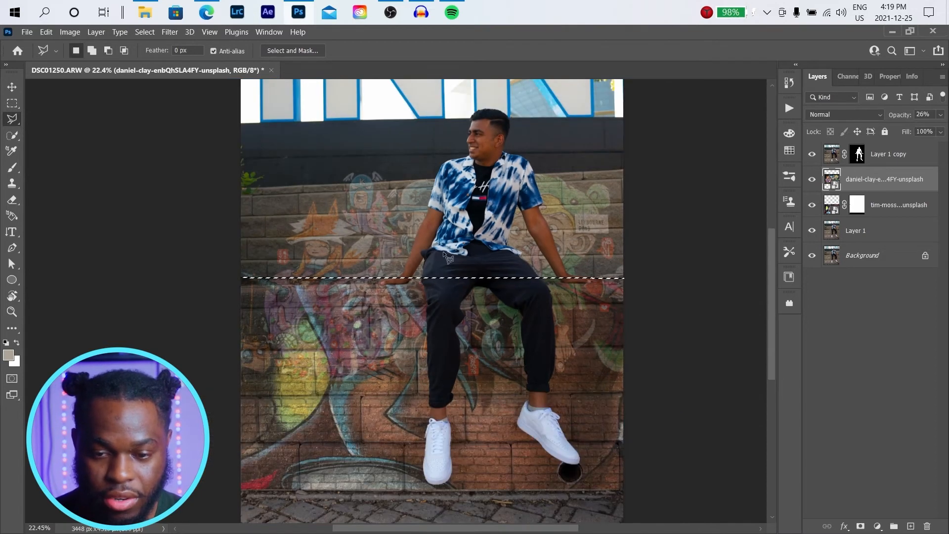
- Add a layer mask to the cartoon graffiti from the selection and invert it to keep only the part above the ledge
{"action": "left_click", "coordinate": [861, 526]}
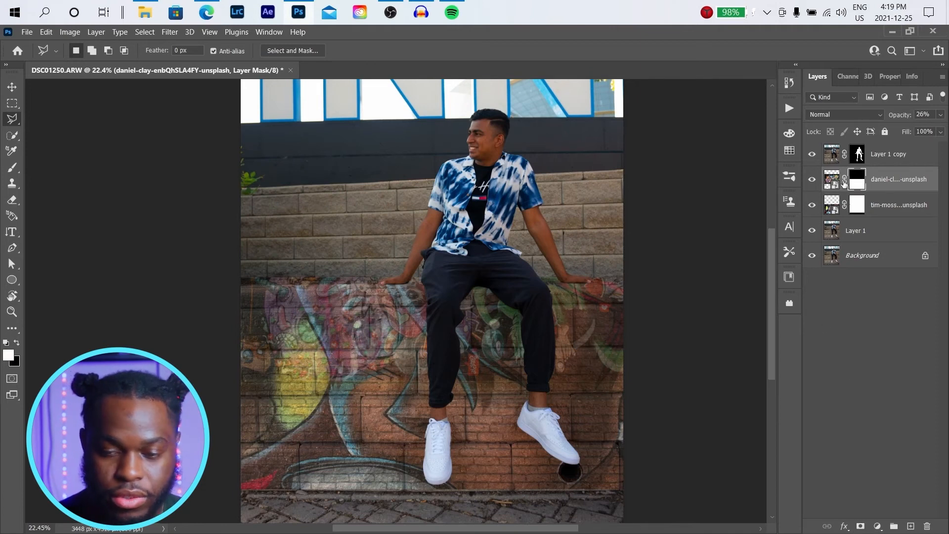
{"action": "key", "text": "ctrl+i"}
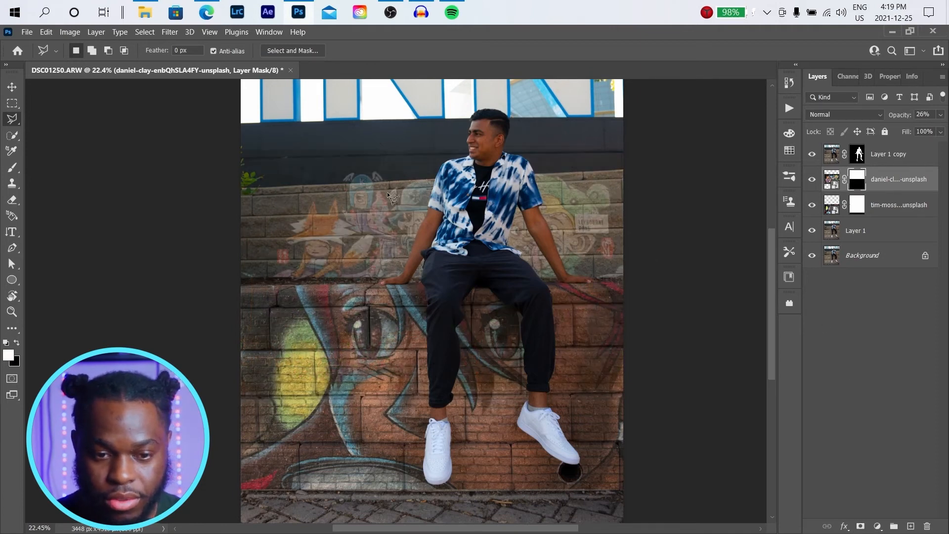
{"action": "scroll", "coordinate": [391, 194], "scroll_direction": "up", "scroll_amount": 3}
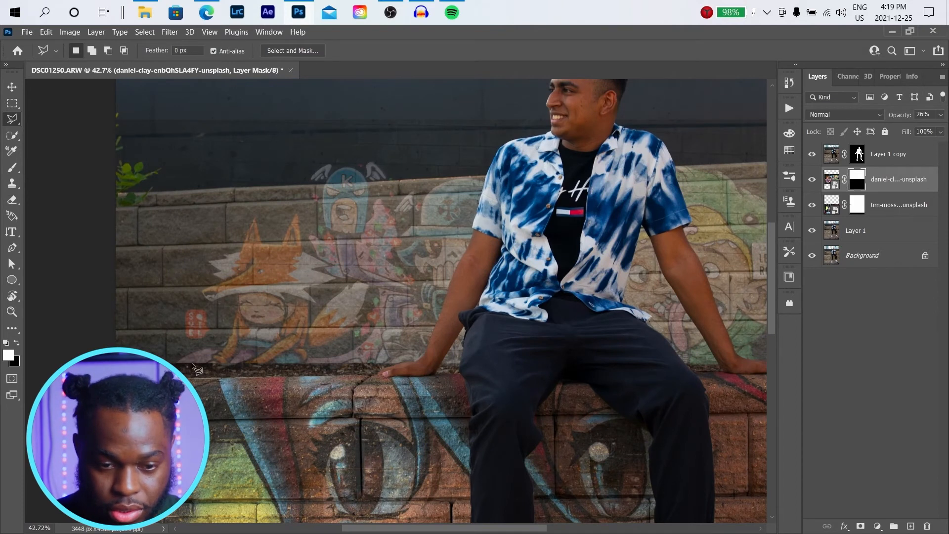
{"action": "scroll", "coordinate": [403, 363], "scroll_direction": "down", "scroll_amount": 2}
{"action": "scroll", "coordinate": [357, 234], "scroll_direction": "up", "scroll_amount": 4}
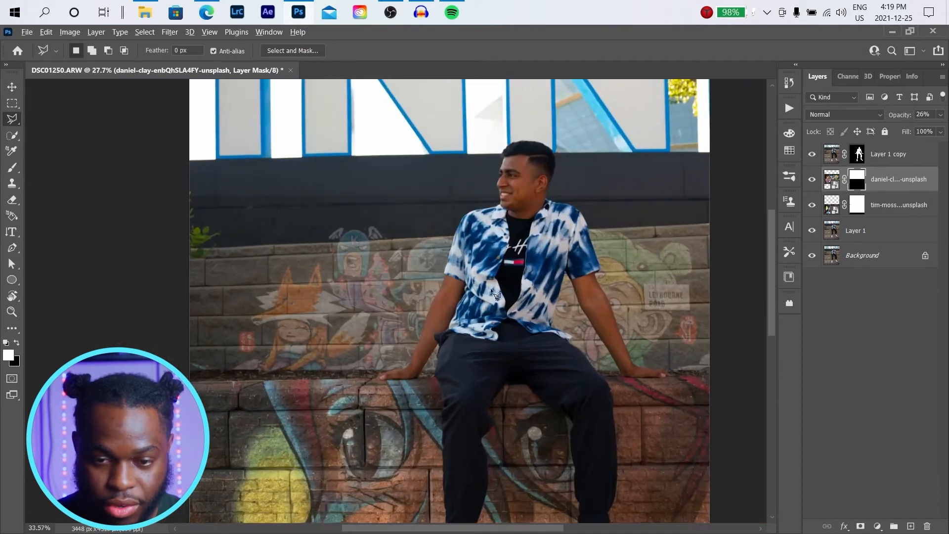
- Select the dark wall strip directly above the stone wall's sloping top edge with the Polygonal Lasso, across the full photo width
{"action": "scroll", "coordinate": [58, 253], "scroll_direction": "up", "scroll_amount": 1}
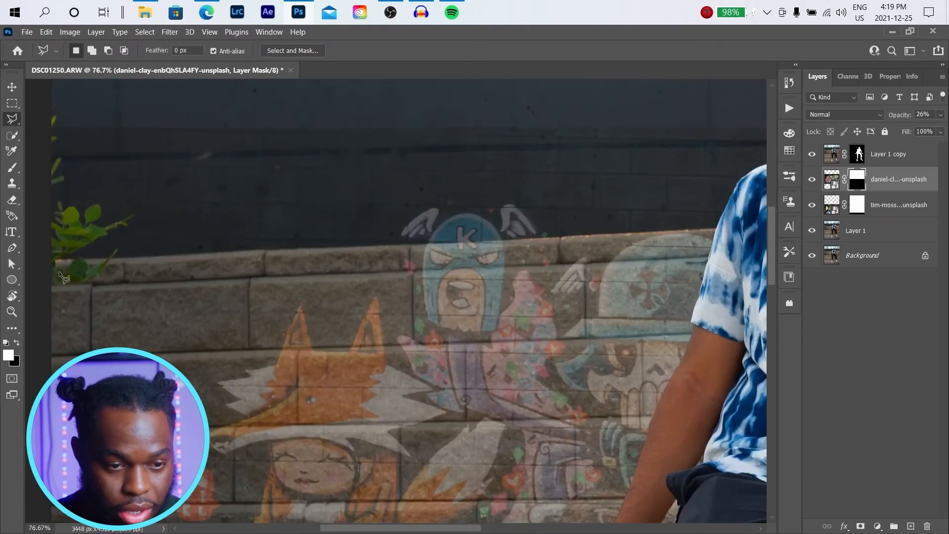
{"action": "scroll", "coordinate": [53, 261], "scroll_direction": "up", "scroll_amount": 2}
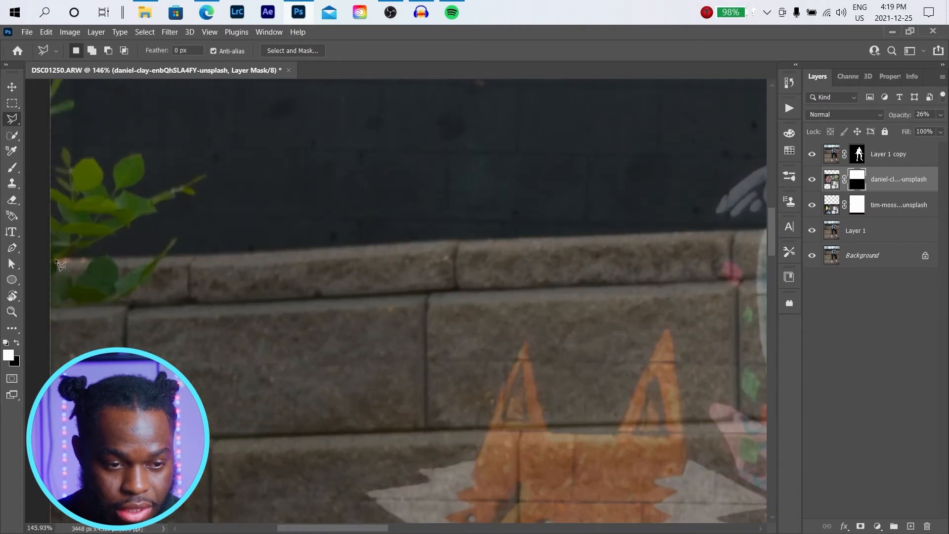
{"action": "left_click", "coordinate": [53, 262]}
{"action": "scroll", "coordinate": [295, 262], "scroll_direction": "down", "scroll_amount": 2}
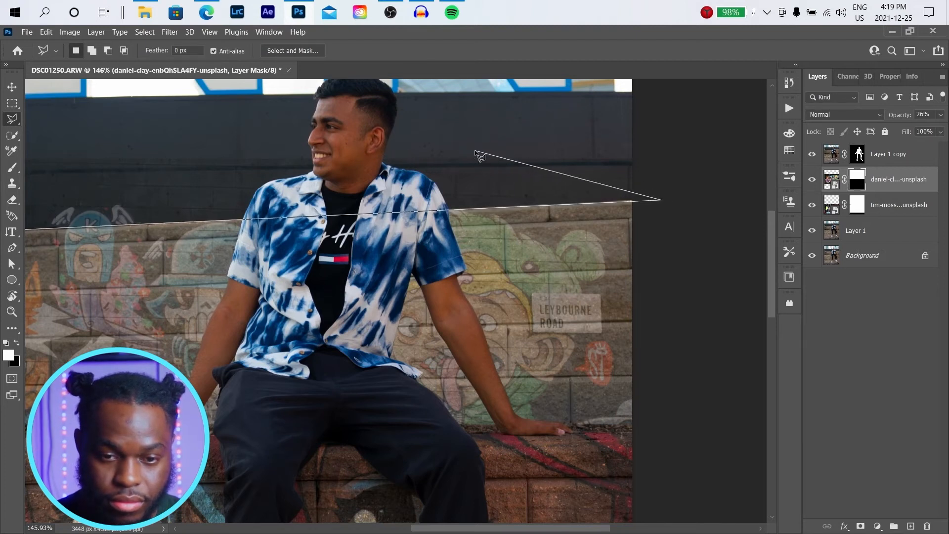
{"action": "left_click", "coordinate": [667, 94]}
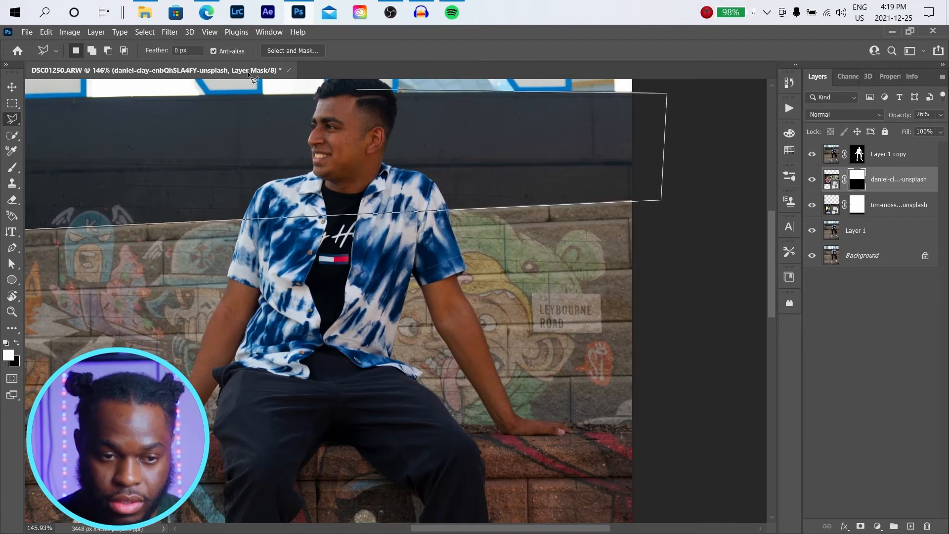
{"action": "scroll", "coordinate": [275, 85], "scroll_direction": "up", "scroll_amount": 2}
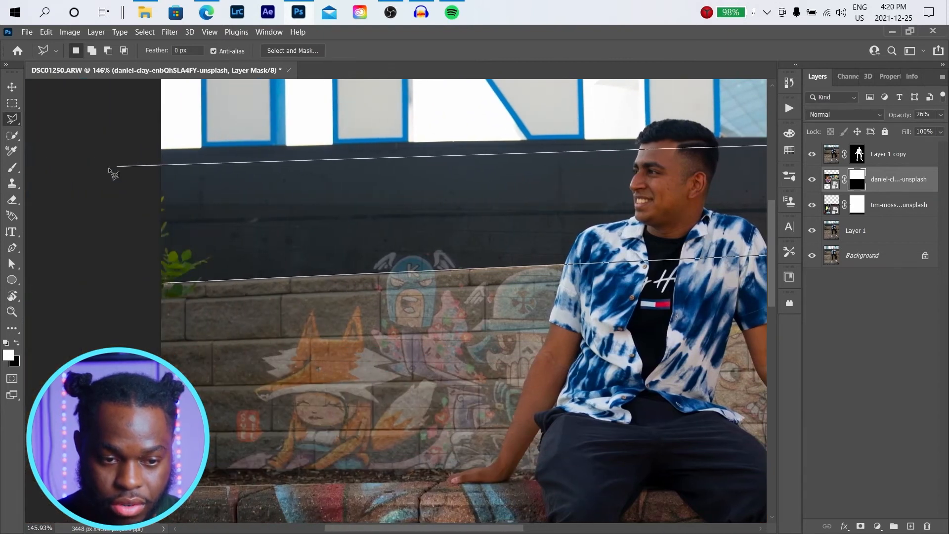
{"action": "left_click", "coordinate": [105, 170]}
{"action": "left_click", "coordinate": [127, 305]}
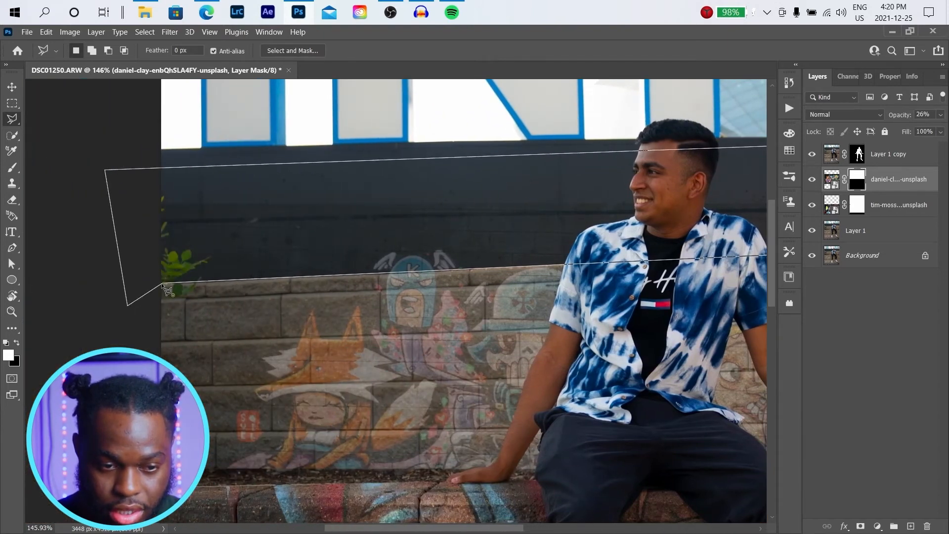
{"action": "left_click", "coordinate": [162, 285]}
- Erase the selected strip on the cartoon graffiti mask with a 629 px eraser, hiding the overlap above the stone wall, and deselect
{"action": "key", "text": "e"}
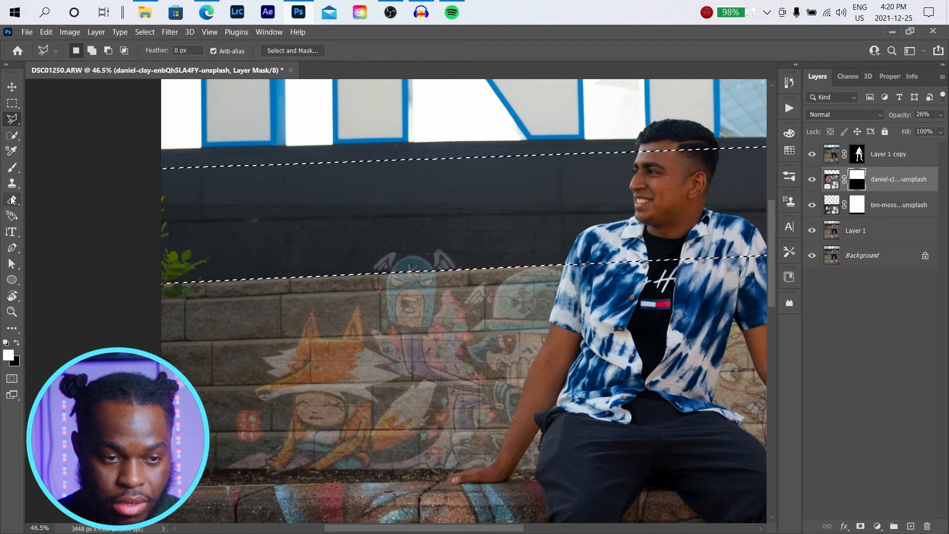
{"action": "mouse_move", "coordinate": [192, 253]}
{"action": "left_mouse_down"}
{"action": "mouse_move", "coordinate": [223, 257]}
{"action": "mouse_move", "coordinate": [269, 239]}
{"action": "mouse_move", "coordinate": [164, 250]}
{"action": "mouse_move", "coordinate": [156, 262]}
{"action": "mouse_move", "coordinate": [390, 247]}
{"action": "mouse_move", "coordinate": [501, 263]}
{"action": "mouse_move", "coordinate": [139, 250]}
{"action": "left_mouse_up"}
{"action": "scroll", "coordinate": [138, 250], "scroll_direction": "down", "scroll_amount": 6}
{"action": "scroll", "coordinate": [430, 178], "scroll_direction": "up", "scroll_amount": 5}
{"action": "left_click_drag", "start_coordinate": [393, 176], "coordinate": [423, 175]}
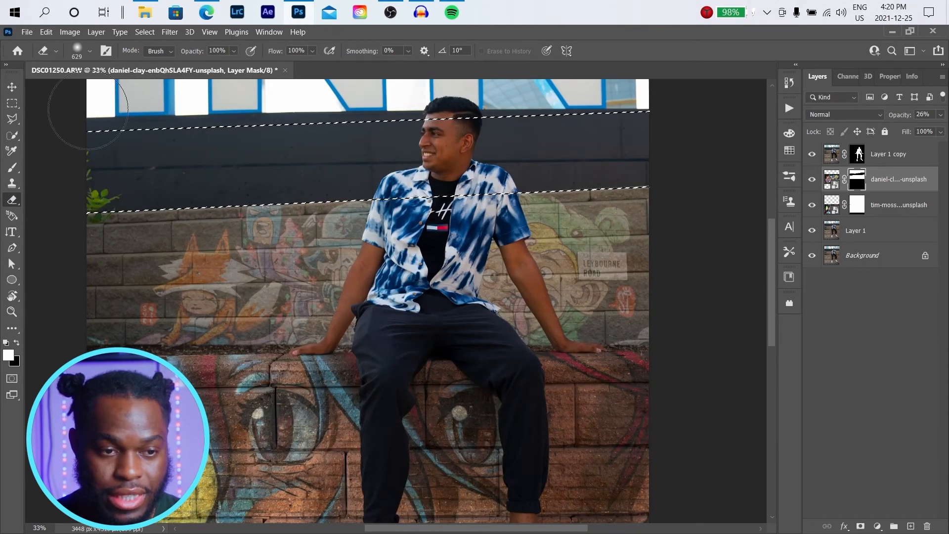
{"action": "left_click", "coordinate": [9, 119]}
{"action": "right_click", "coordinate": [194, 165]}
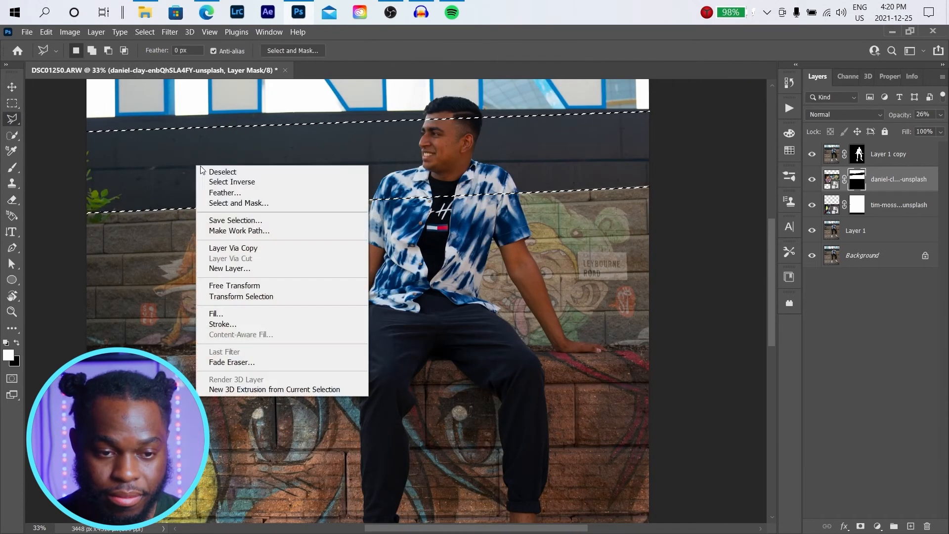
{"action": "left_click", "coordinate": [240, 170]}
{"action": "scroll", "coordinate": [235, 173], "scroll_direction": "down", "scroll_amount": 1}
{"action": "scroll", "coordinate": [235, 174], "scroll_direction": "down", "scroll_amount": 3}
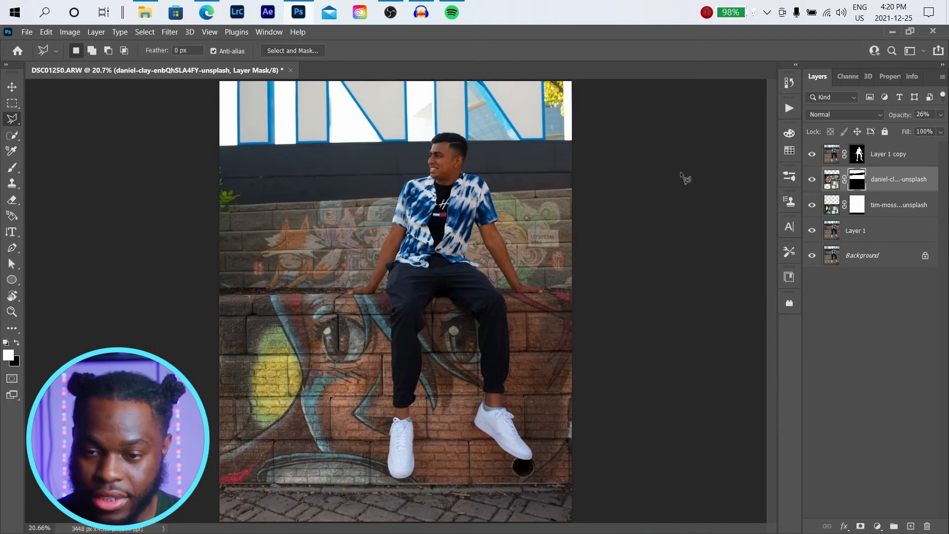
- Set the cartoon graffiti layer to 100% opacity and Overlay blend mode
{"action": "left_click", "coordinate": [942, 117]}
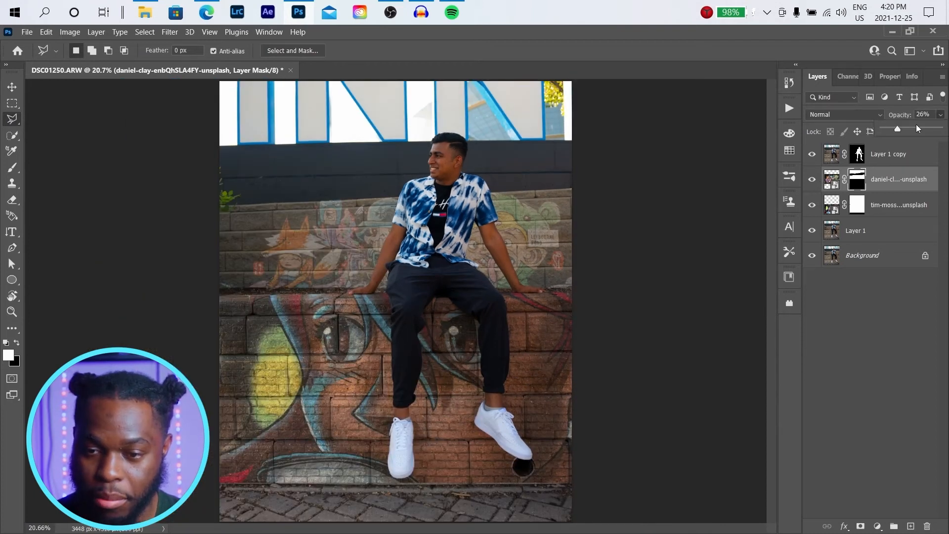
{"action": "left_click", "coordinate": [844, 117]}
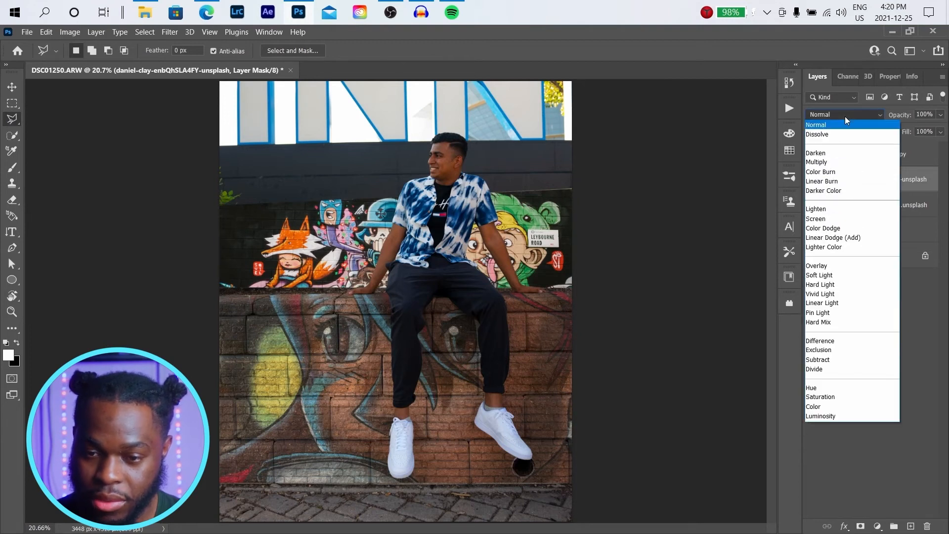
{"action": "left_click", "coordinate": [839, 267]}
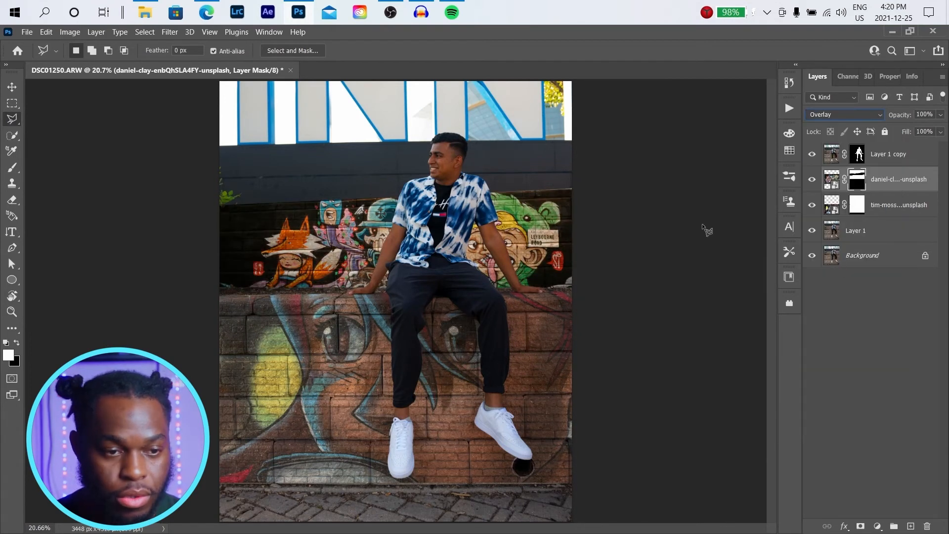
- Inspect the cartoon graffiti's upper edge along the stone wall on both sides of the man
{"action": "left_click", "coordinate": [12, 168]}
{"action": "scroll", "coordinate": [343, 192], "scroll_direction": "up", "scroll_amount": 12}
{"action": "scroll", "coordinate": [500, 204], "scroll_direction": "down", "scroll_amount": 4}
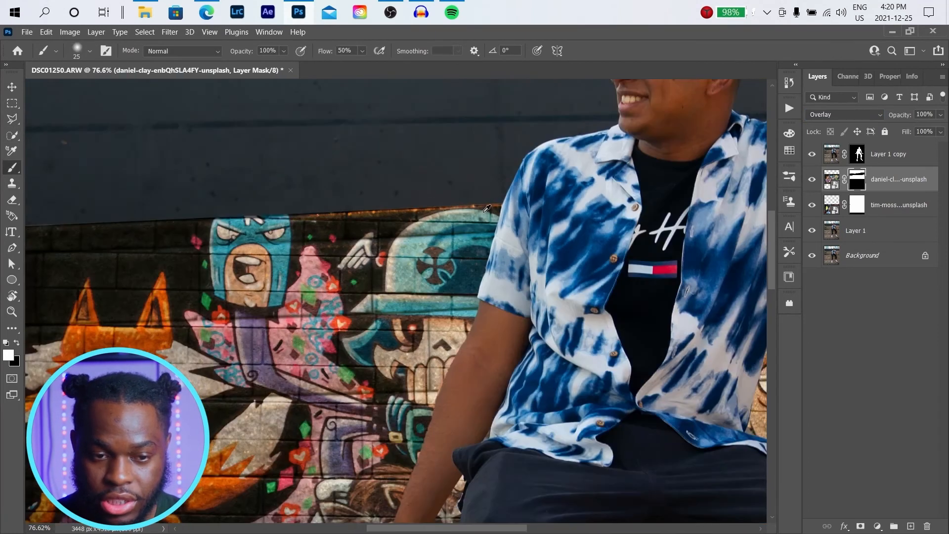
{"action": "scroll", "coordinate": [682, 242], "scroll_direction": "up", "scroll_amount": 3}
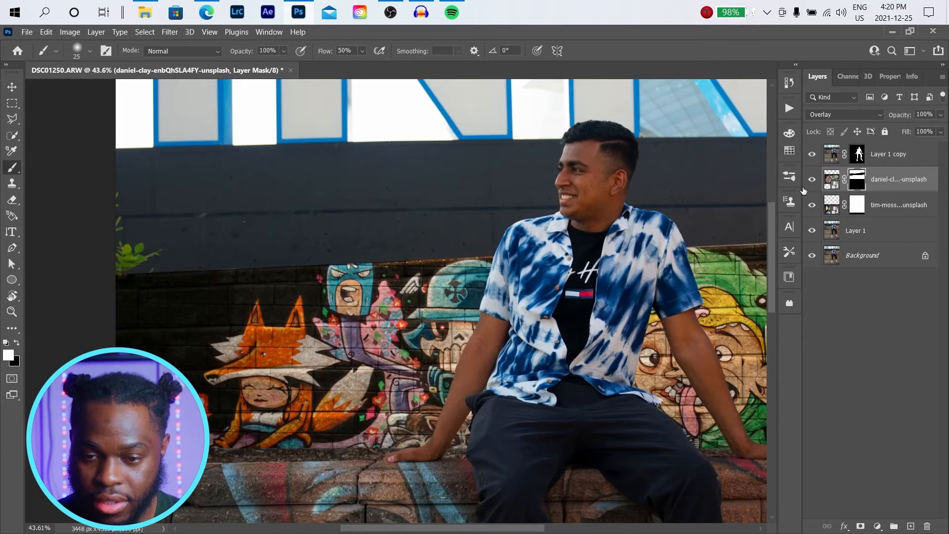
{"action": "scroll", "coordinate": [751, 309], "scroll_direction": "up", "scroll_amount": 4}
{"action": "scroll", "coordinate": [774, 313], "scroll_direction": "up", "scroll_amount": 1}
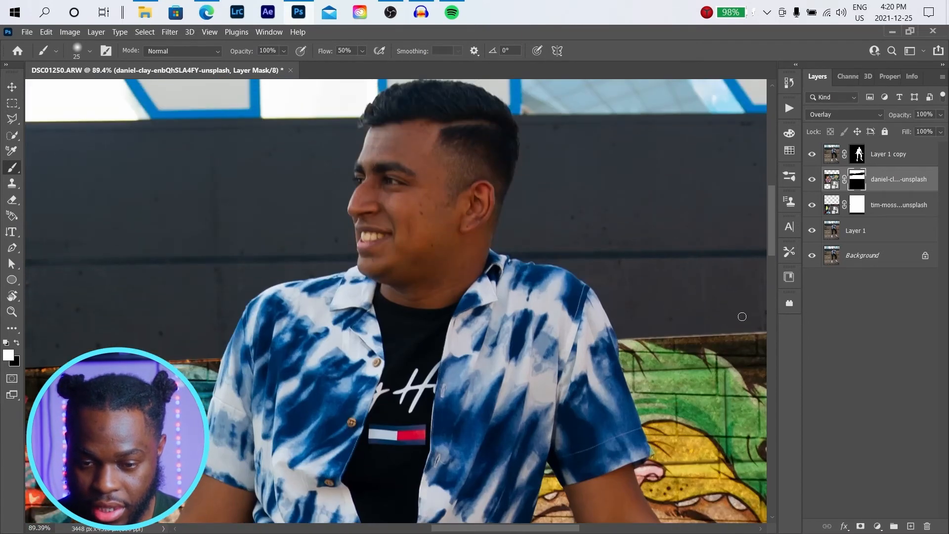
{"action": "scroll", "coordinate": [742, 317], "scroll_direction": "down", "scroll_amount": 8}
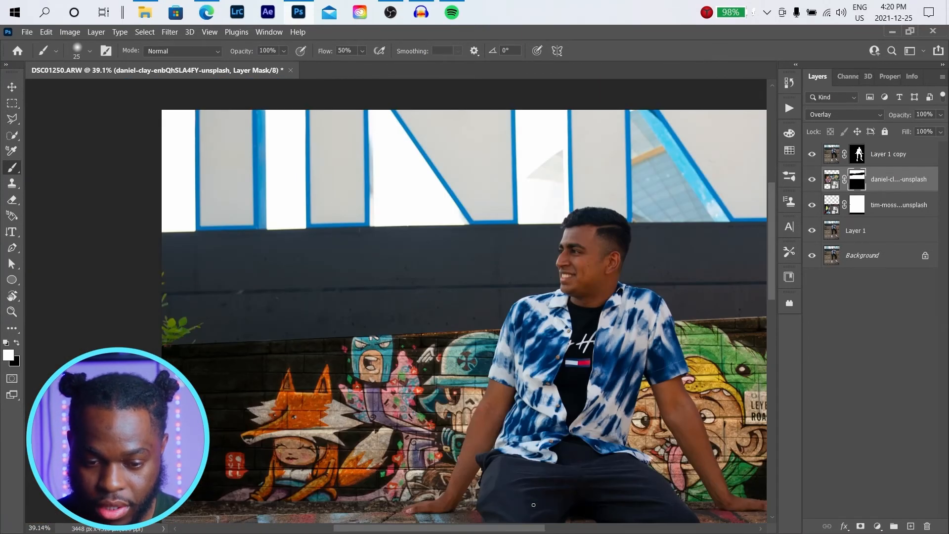
- Select the thin light strip along the stone wall's top edge, from the man's sleeve to the photo's right border, with the Polygonal Lasso
{"action": "left_click_drag", "start_coordinate": [528, 531], "coordinate": [577, 529]}
{"action": "scroll", "coordinate": [645, 317], "scroll_direction": "up", "scroll_amount": 14}
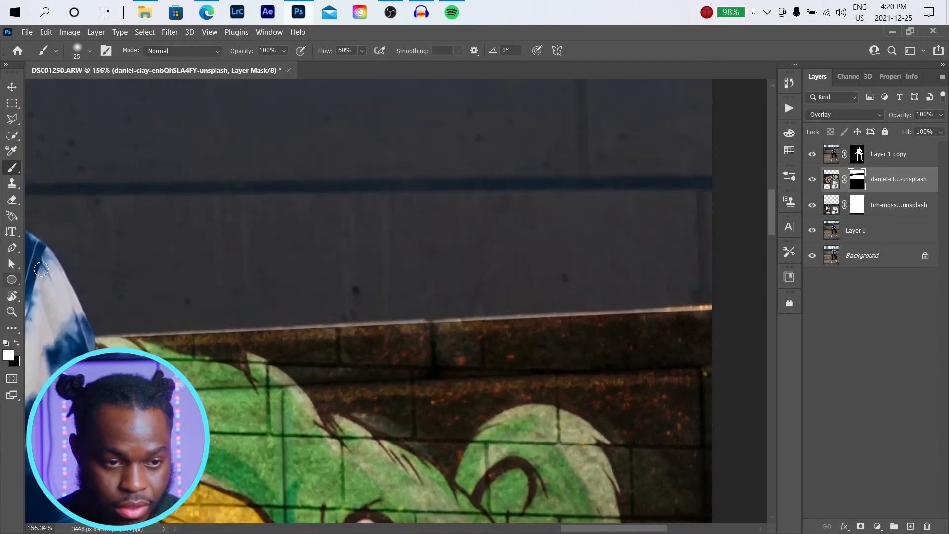
{"action": "left_click", "coordinate": [12, 119]}
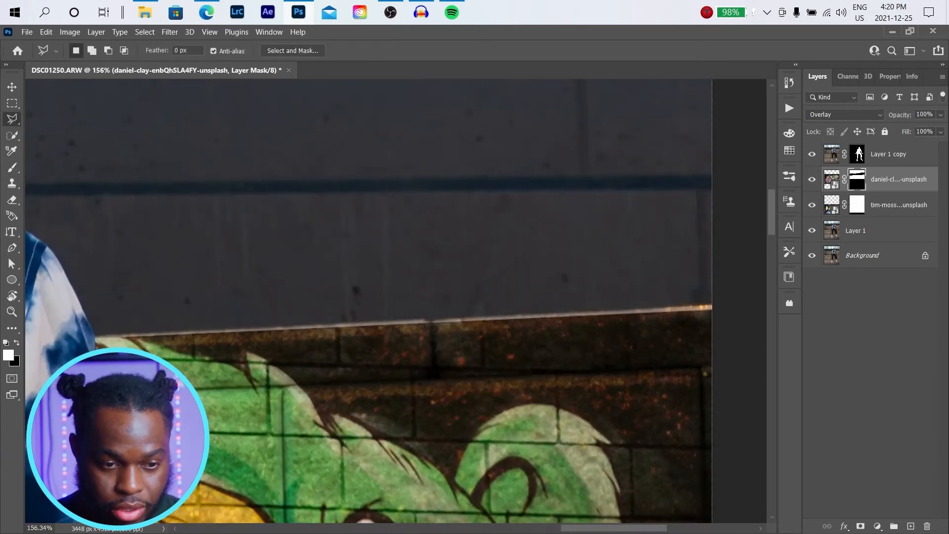
{"action": "left_click", "coordinate": [95, 337]}
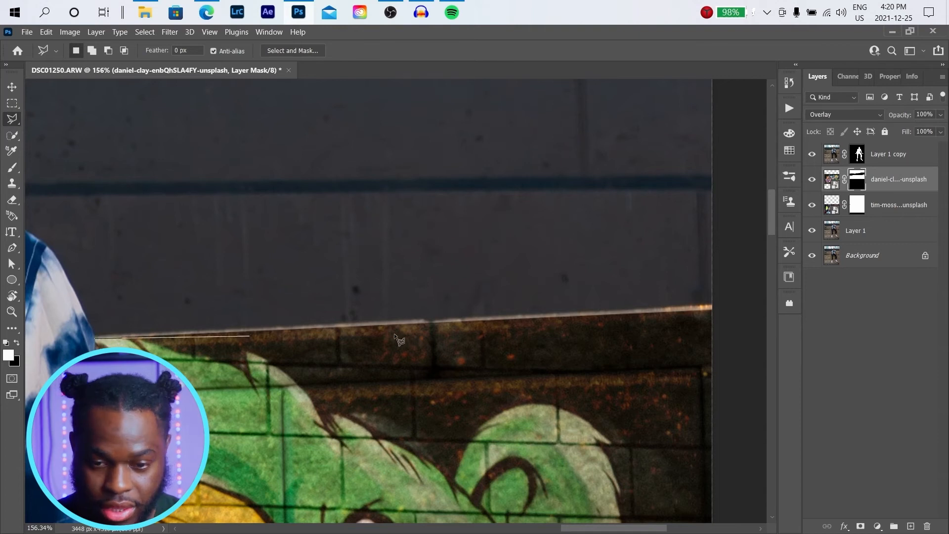
{"action": "left_click", "coordinate": [121, 337]}
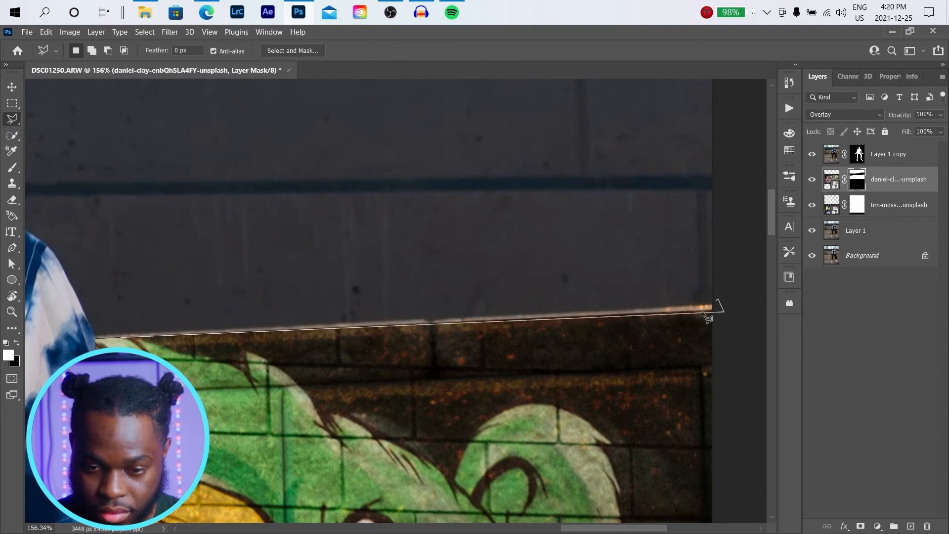
{"action": "scroll", "coordinate": [710, 315], "scroll_direction": "up", "scroll_amount": 3}
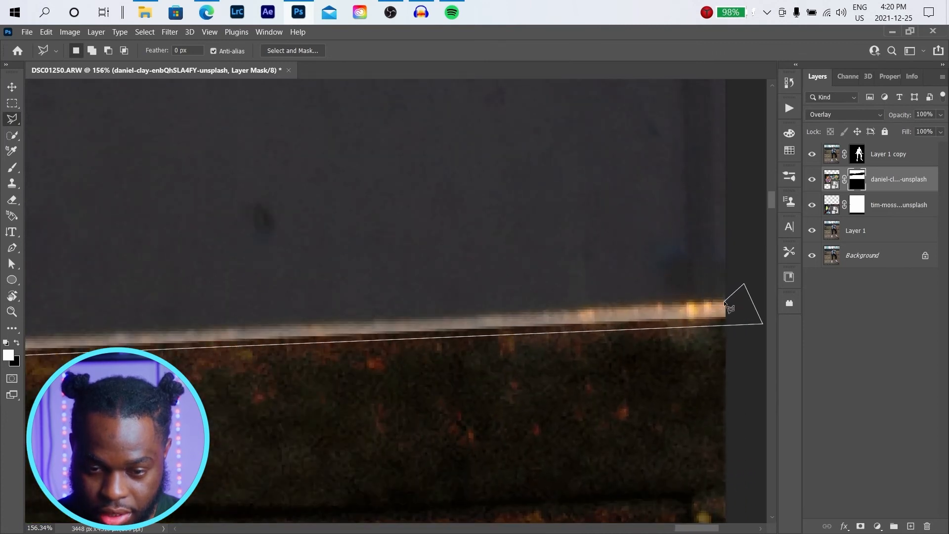
{"action": "left_click", "coordinate": [725, 302]}
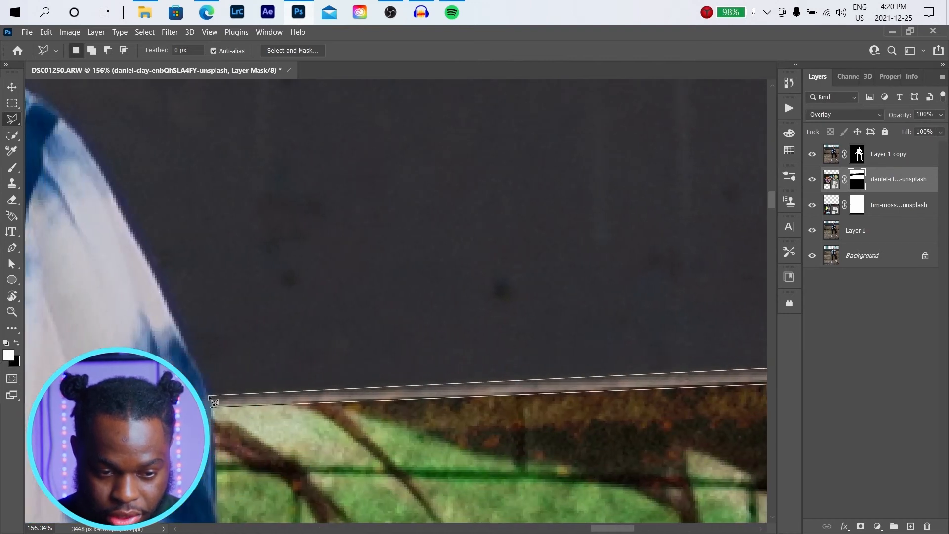
{"action": "left_click", "coordinate": [210, 398]}
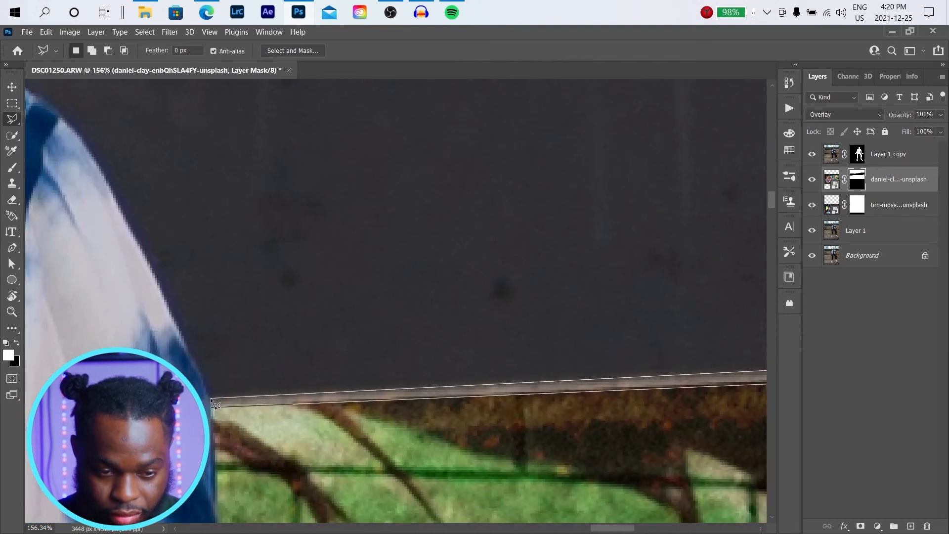
{"action": "double_click", "coordinate": [211, 405]}
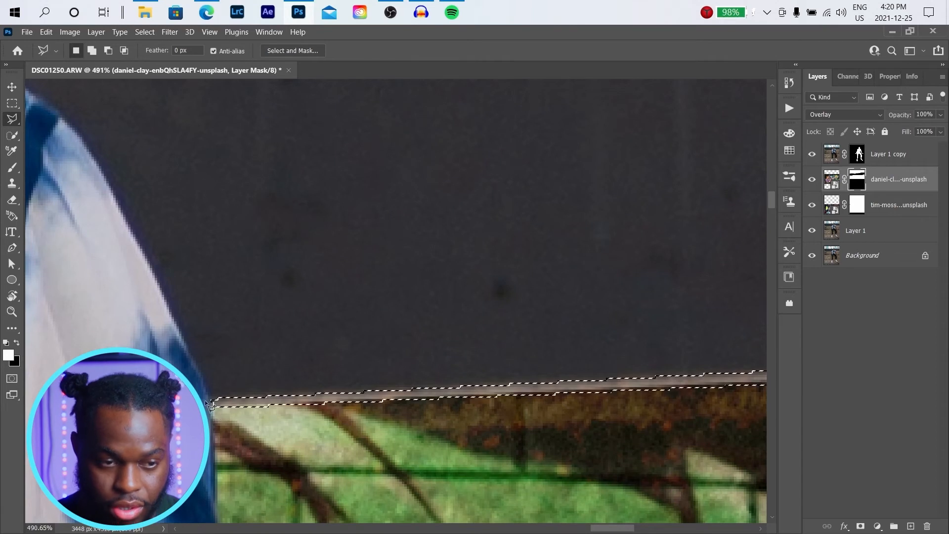
- Paint the selected strip white on the cartoon graffiti mask with a 102 px soft brush, extending the graffiti to the wall edge, and deselect
{"action": "left_click", "coordinate": [12, 167]}
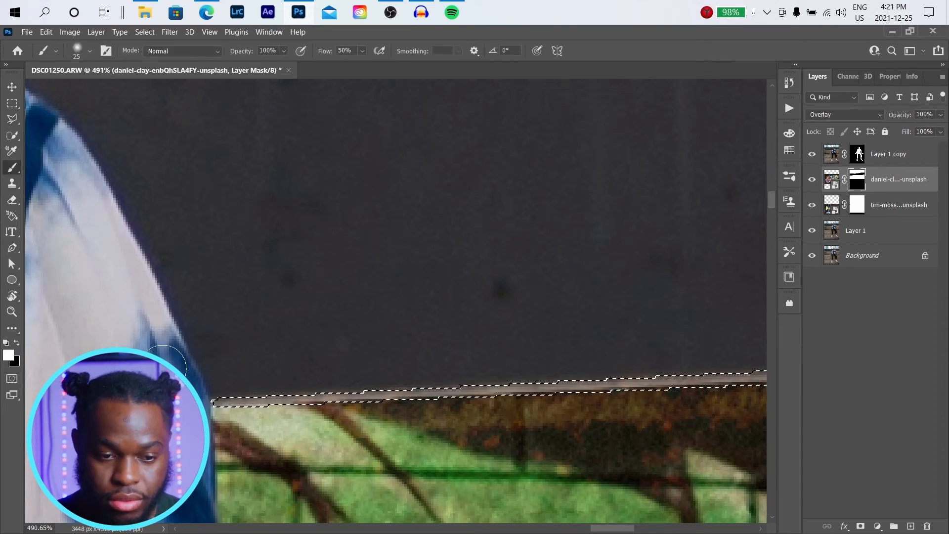
{"action": "scroll", "coordinate": [560, 393], "scroll_direction": "down", "scroll_amount": 10}
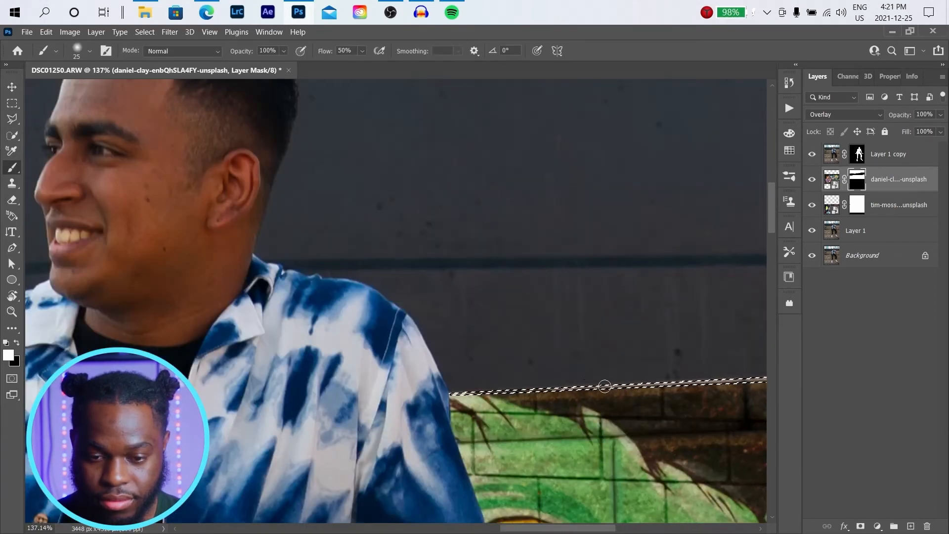
{"action": "scroll", "coordinate": [667, 382], "scroll_direction": "up", "scroll_amount": 4}
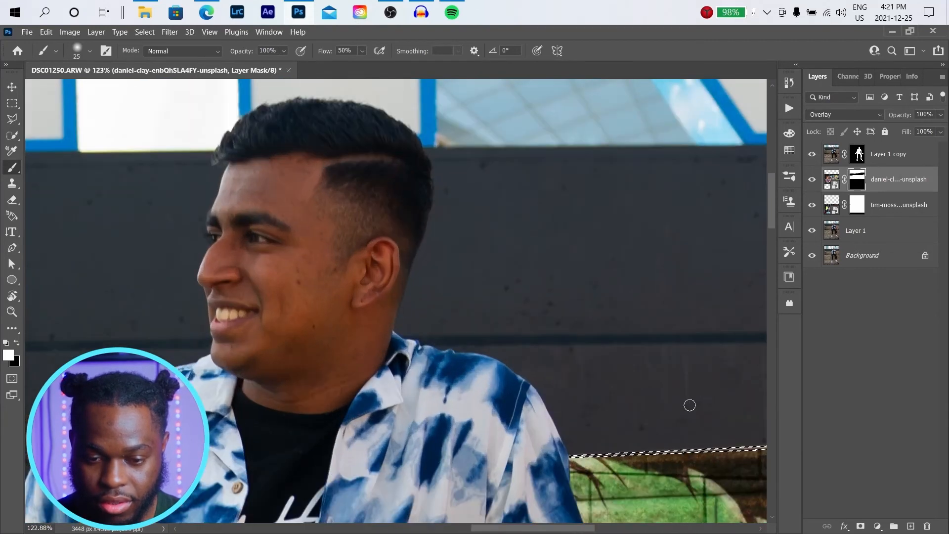
{"action": "scroll", "coordinate": [688, 403], "scroll_direction": "down", "scroll_amount": 6}
{"action": "scroll", "coordinate": [701, 398], "scroll_direction": "down", "scroll_amount": 2}
{"action": "scroll", "coordinate": [519, 204], "scroll_direction": "up", "scroll_amount": 8}
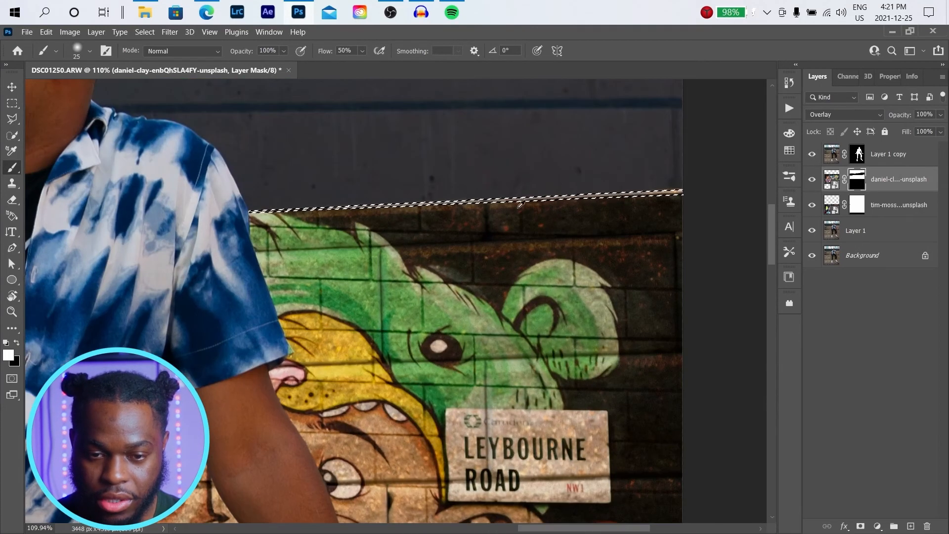
{"action": "left_click_drag", "start_coordinate": [454, 200], "coordinate": [483, 203]}
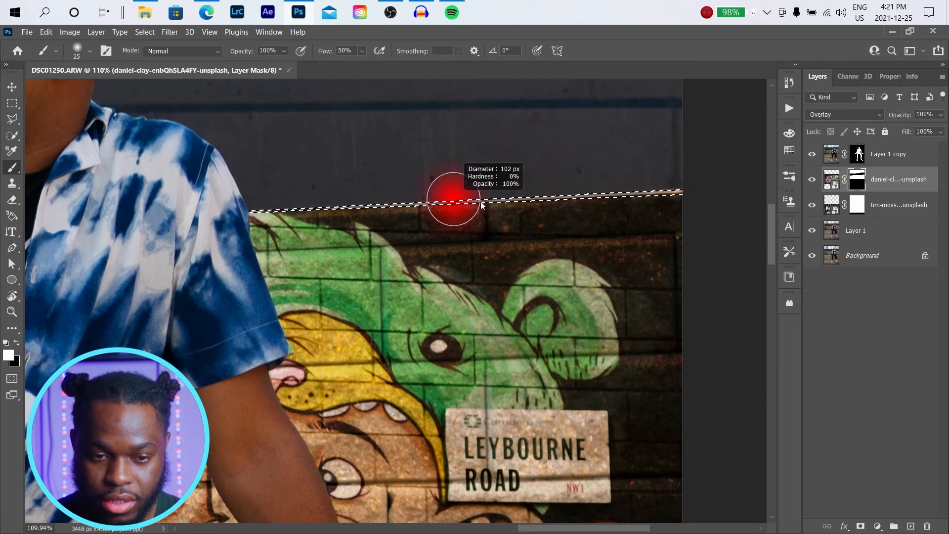
{"action": "left_click_drag", "start_coordinate": [296, 206], "coordinate": [481, 201]}
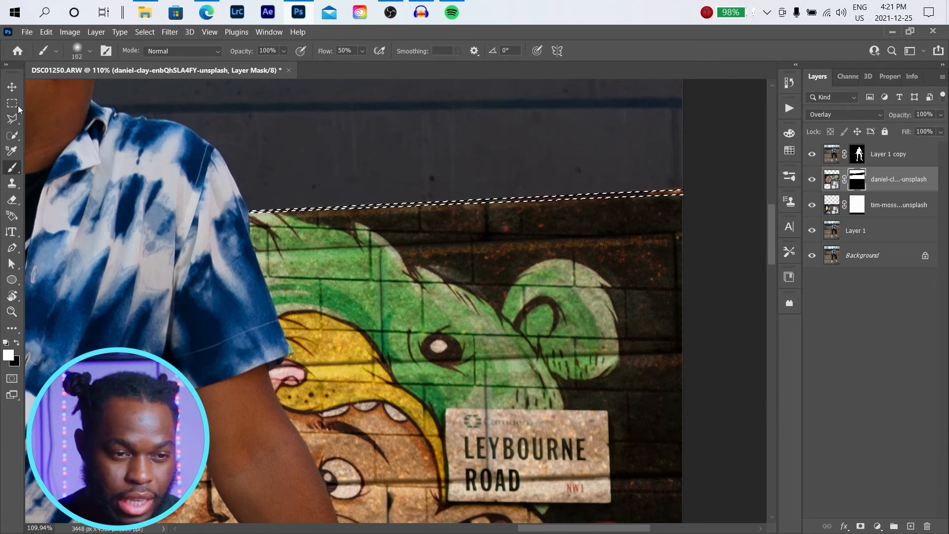
{"action": "left_click", "coordinate": [12, 119]}
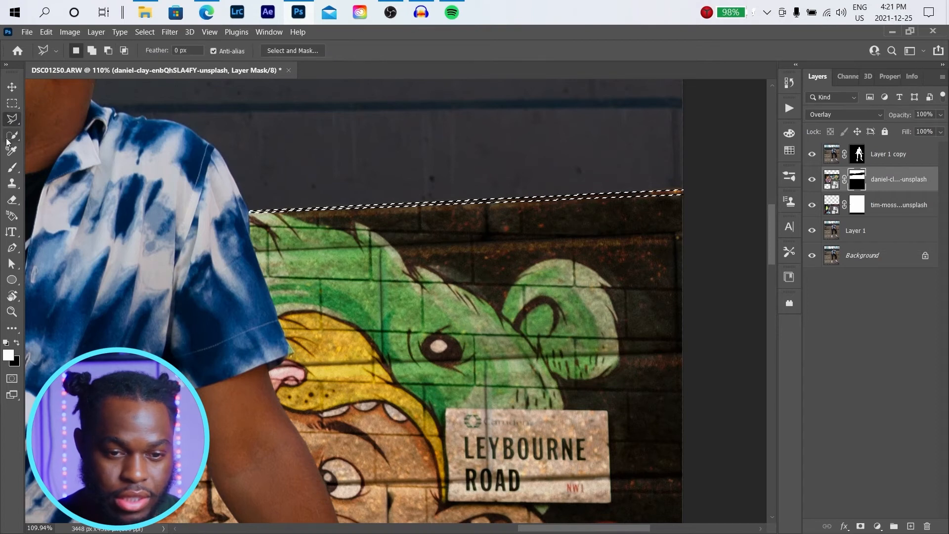
{"action": "right_click", "coordinate": [462, 201]}
{"action": "left_click", "coordinate": [475, 205]}
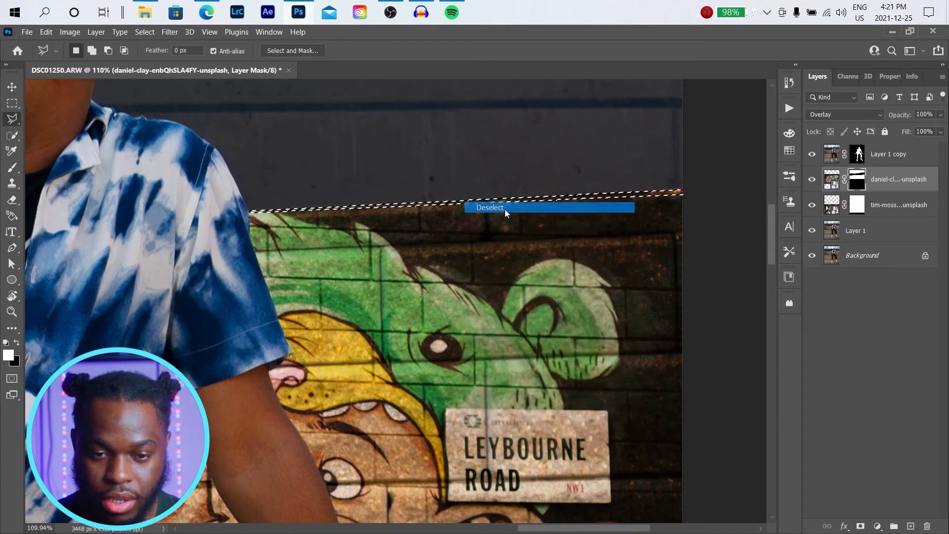
- Compare the lower stone wall with and without the face graffiti by toggling that layer's visibility
{"action": "key", "text": "ctrl+0"}
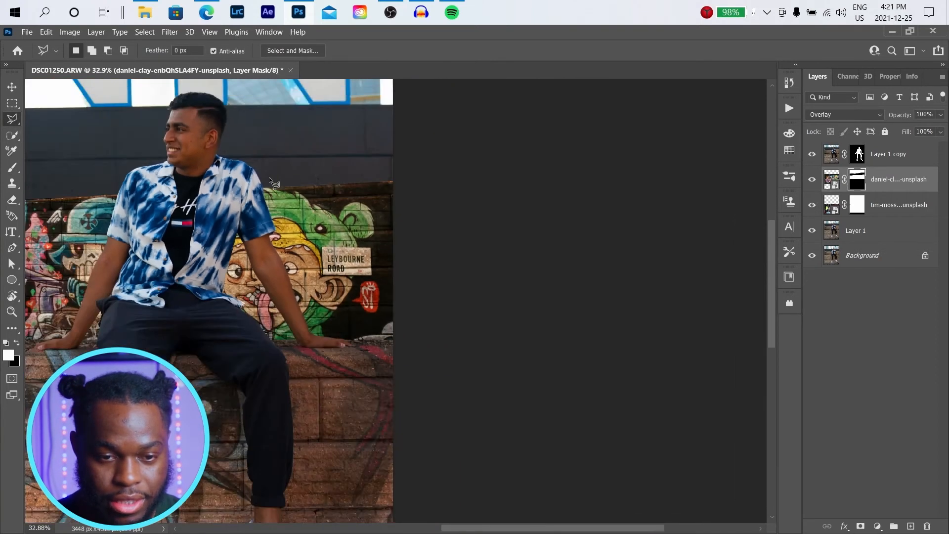
{"action": "scroll", "coordinate": [491, 210], "scroll_direction": "up", "scroll_amount": 1}
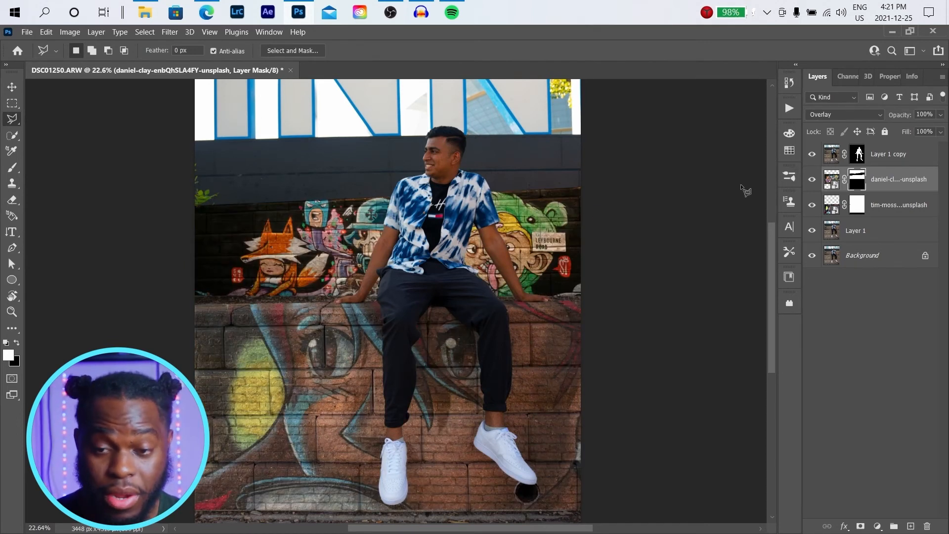
{"action": "left_click", "coordinate": [893, 155]}
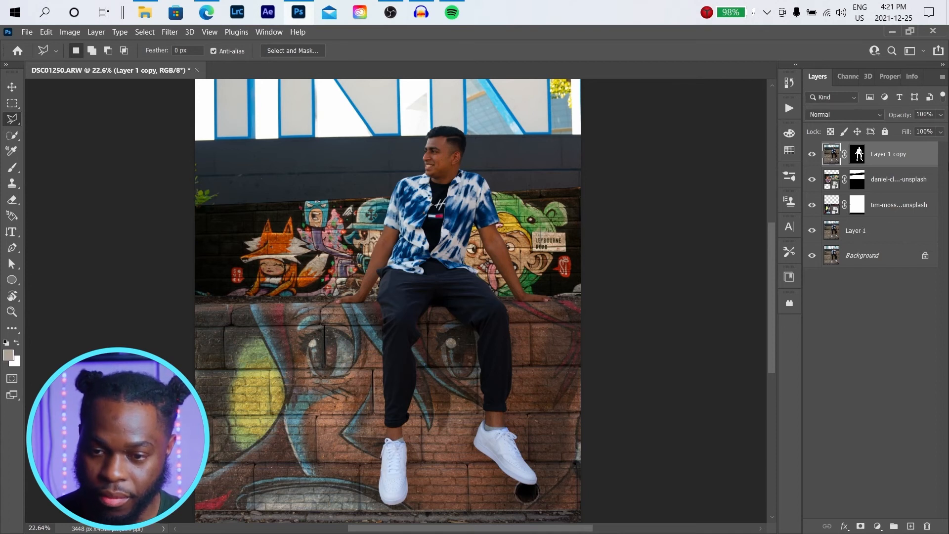
{"action": "left_click", "coordinate": [812, 206]}
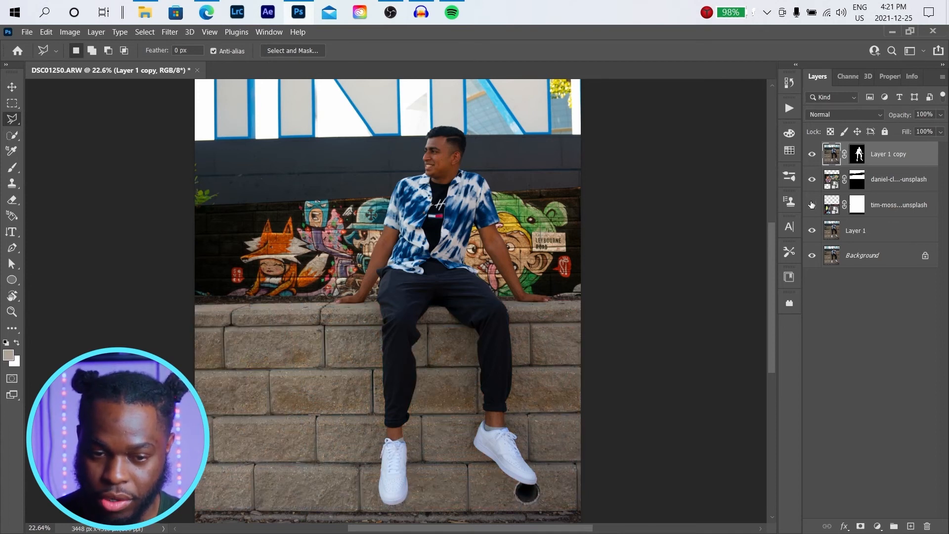
{"action": "left_click", "coordinate": [812, 205]}
- Add a Curves adjustment layer directly above the face graffiti layer and clip it to that layer
{"action": "left_click", "coordinate": [885, 210]}
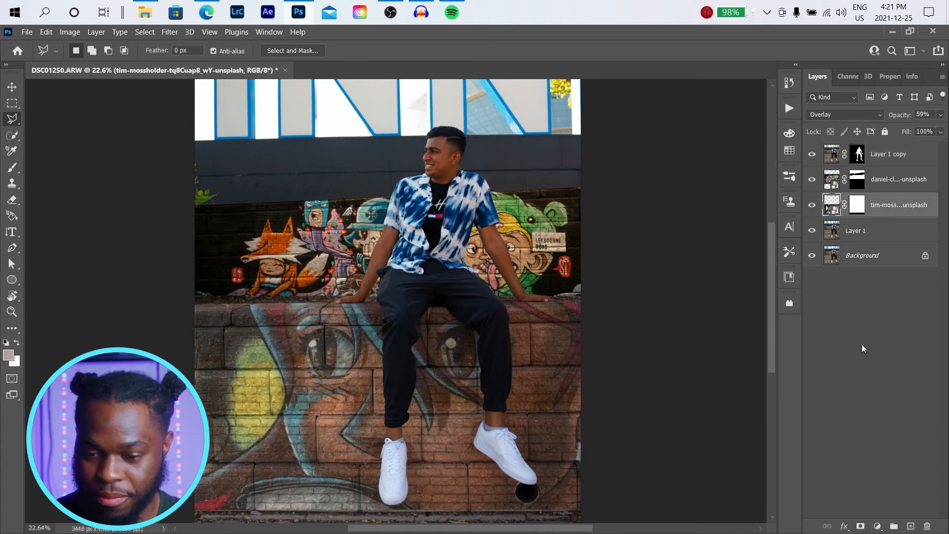
{"action": "left_click", "coordinate": [881, 526]}
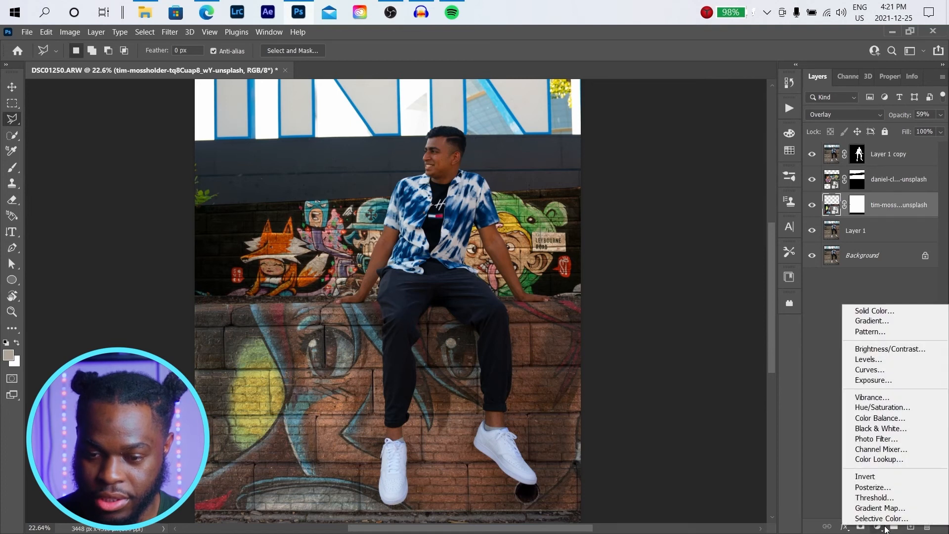
{"action": "left_click", "coordinate": [871, 370]}
{"action": "left_click", "coordinate": [815, 78]}
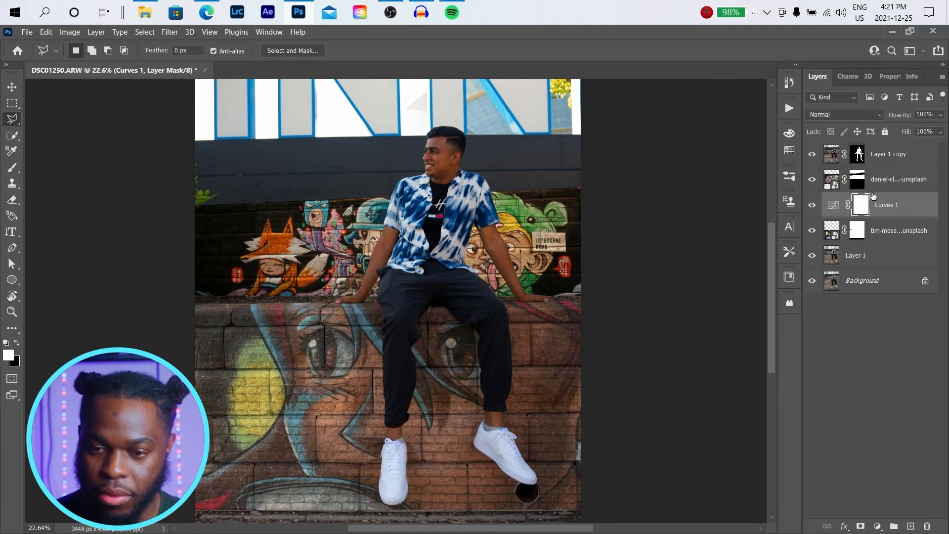
{"action": "right_click", "coordinate": [890, 205]}
{"action": "left_click", "coordinate": [800, 265]}
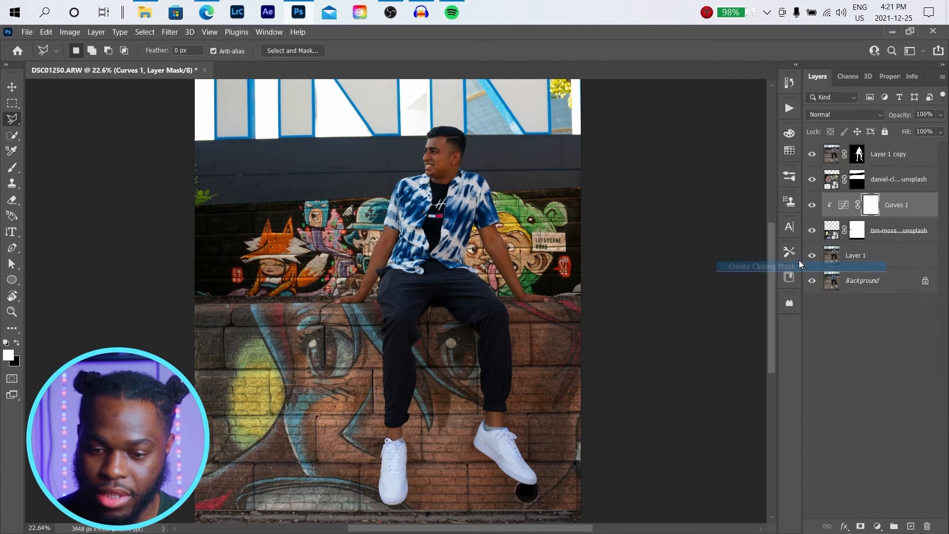
- Shape the clipped RGB curve into an S, with shadows at input 53, output 17 and highlights at input 172, output 209
{"action": "double_click", "coordinate": [845, 206]}
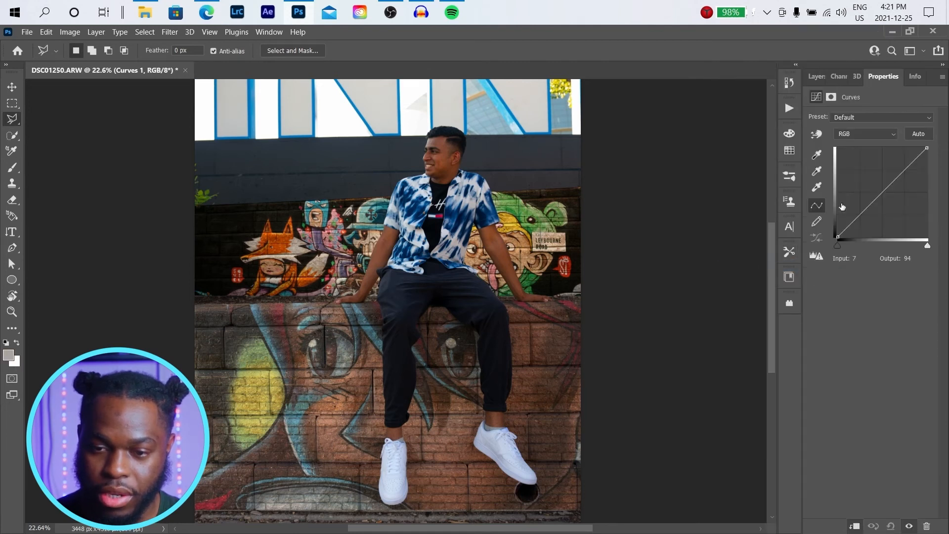
{"action": "left_click_drag", "start_coordinate": [866, 219], "coordinate": [865, 221]}
{"action": "left_click_drag", "start_coordinate": [901, 177], "coordinate": [899, 163]}
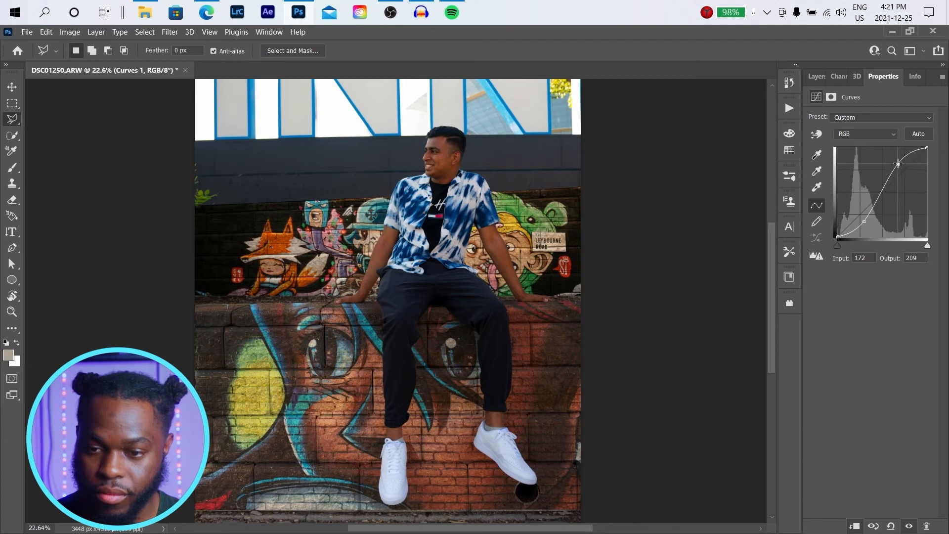
{"action": "left_click_drag", "start_coordinate": [866, 223], "coordinate": [862, 225]}
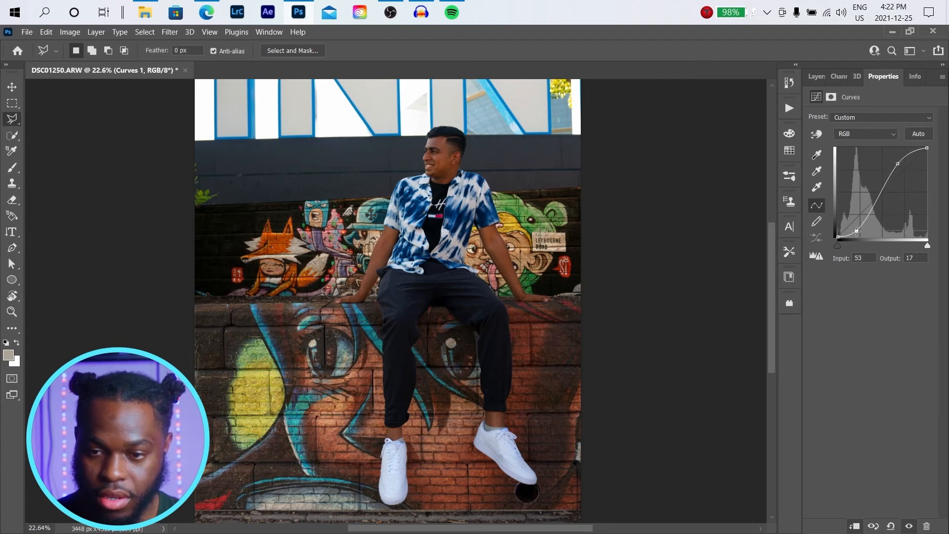
{"action": "left_click", "coordinate": [814, 78]}
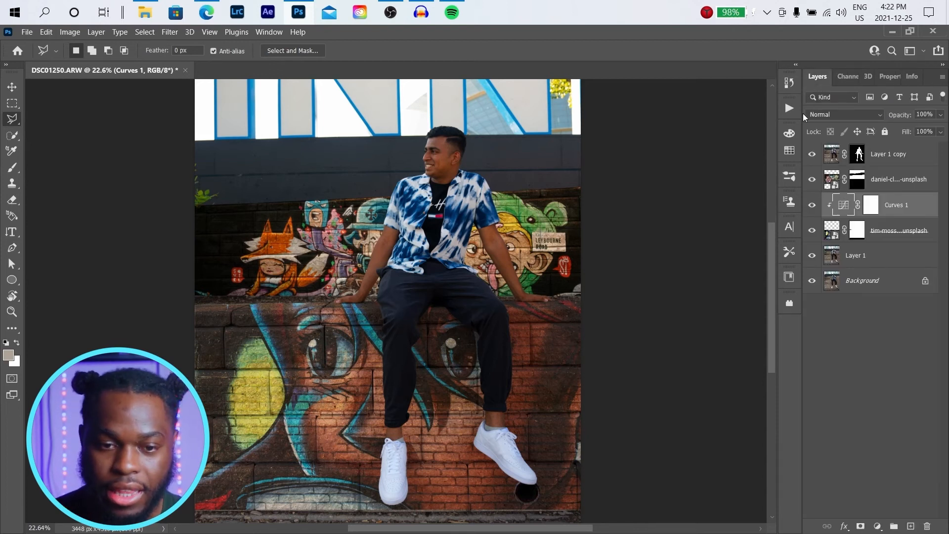
- Add a second Curves adjustment layer at the top of the stack, above the masked man's Layer 1 copy
{"action": "left_click", "coordinate": [890, 155]}
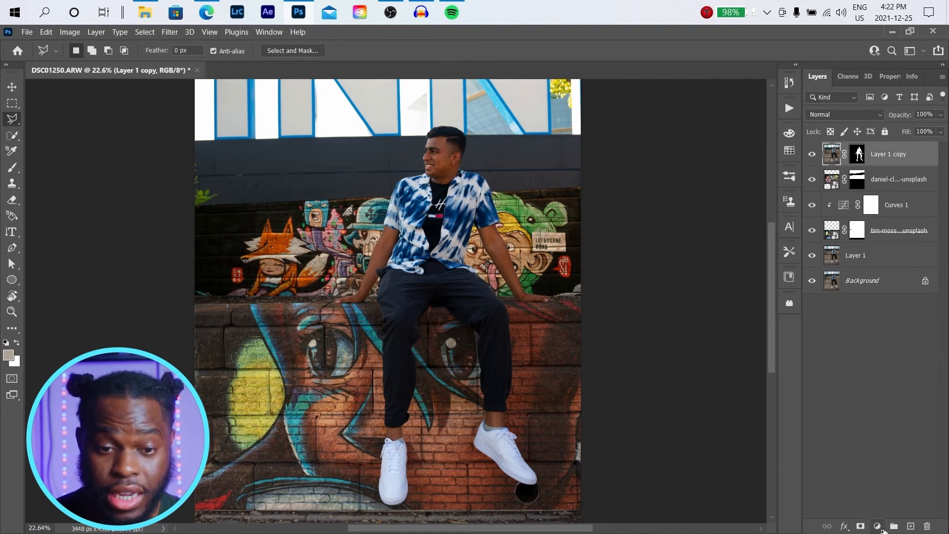
{"action": "scroll", "coordinate": [530, 341], "scroll_direction": "down", "scroll_amount": 2}
{"action": "scroll", "coordinate": [374, 277], "scroll_direction": "up", "scroll_amount": 1}
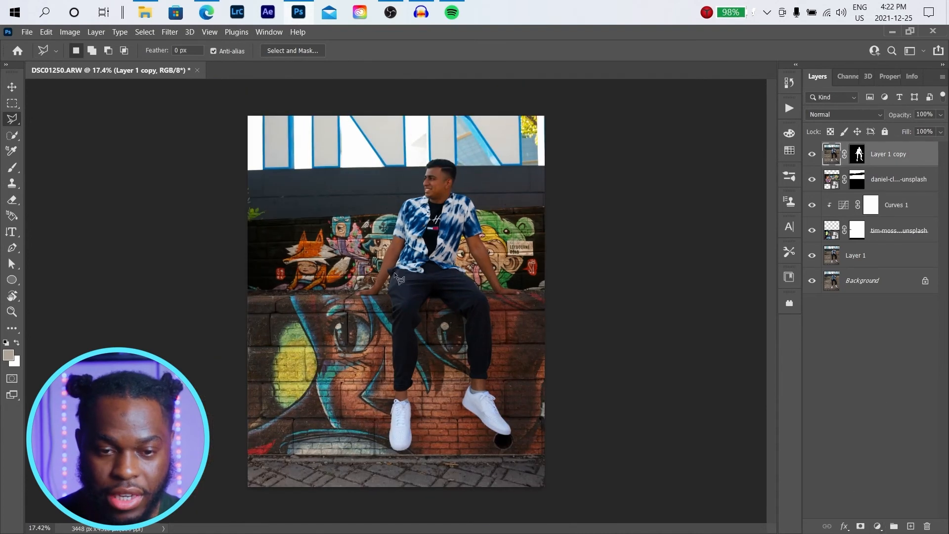
{"action": "left_click", "coordinate": [878, 527]}
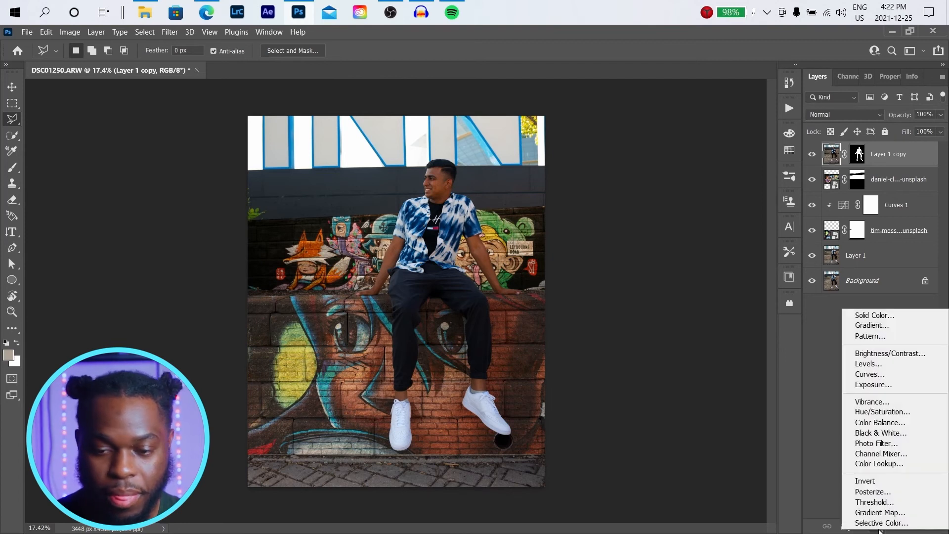
{"action": "left_click", "coordinate": [882, 375]}
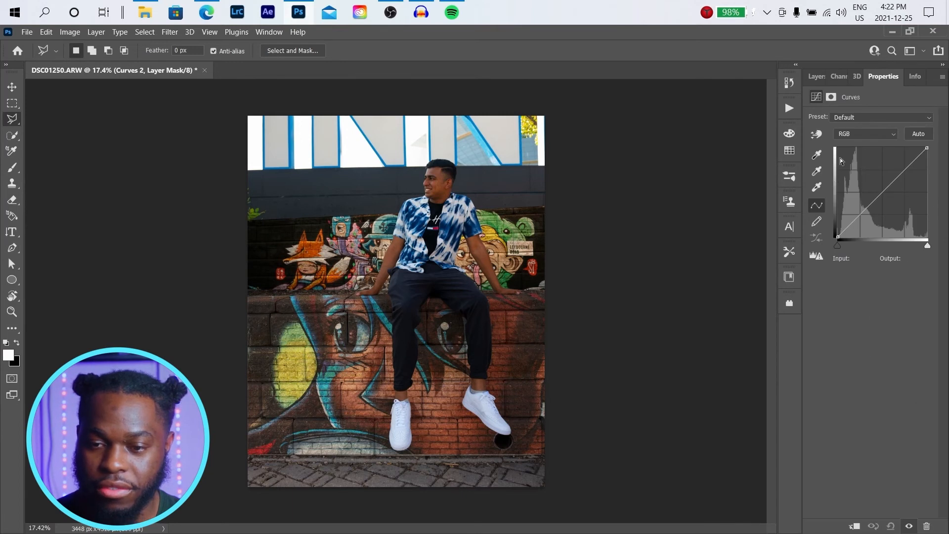
- Warm the image on the Blue channel, moving the black point to input 19, output 0 and the white point to output 237
{"action": "left_click", "coordinate": [862, 133]}
{"action": "left_click", "coordinate": [851, 173]}
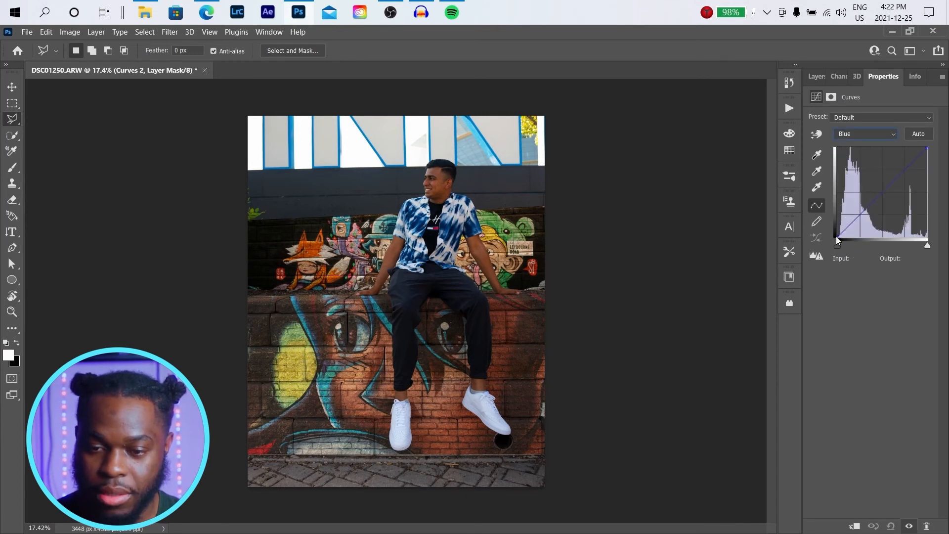
{"action": "left_click_drag", "start_coordinate": [835, 237], "coordinate": [842, 238]}
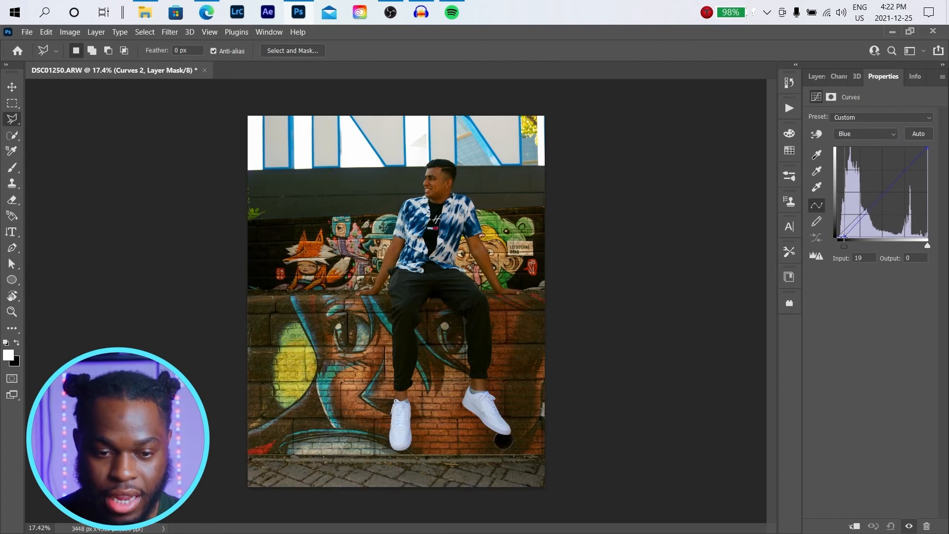
{"action": "mouse_move", "coordinate": [928, 147]}
{"action": "left_mouse_down"}
{"action": "mouse_move", "coordinate": [914, 148]}
{"action": "mouse_move", "coordinate": [926, 149]}
{"action": "mouse_move", "coordinate": [926, 161]}
{"action": "mouse_move", "coordinate": [914, 151]}
{"action": "mouse_move", "coordinate": [924, 153]}
{"action": "mouse_move", "coordinate": [922, 144]}
{"action": "mouse_move", "coordinate": [931, 155]}
{"action": "mouse_move", "coordinate": [931, 147]}
{"action": "mouse_move", "coordinate": [929, 154]}
{"action": "left_mouse_up"}
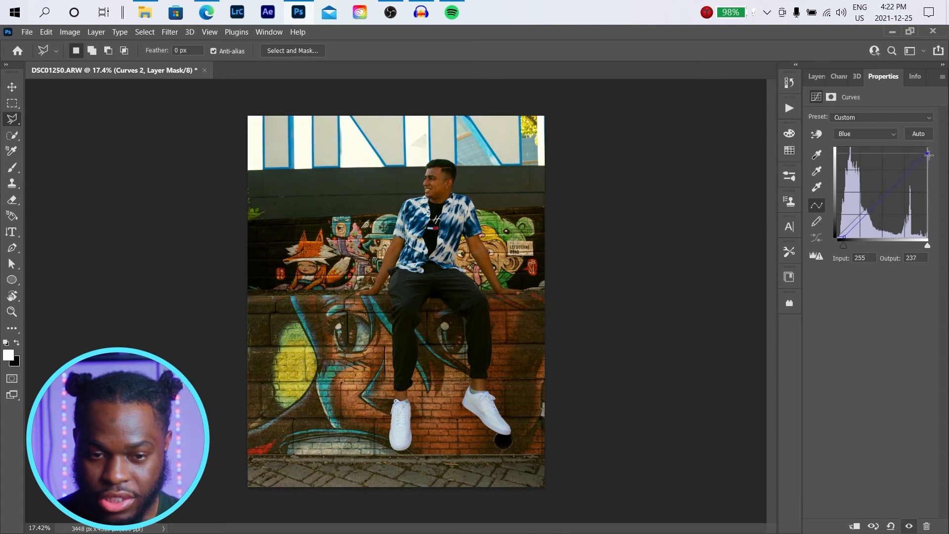
- On the Green channel of the top Curves layer, lift the black point slightly and lower the white point to output 243
{"action": "left_click", "coordinate": [865, 133]}
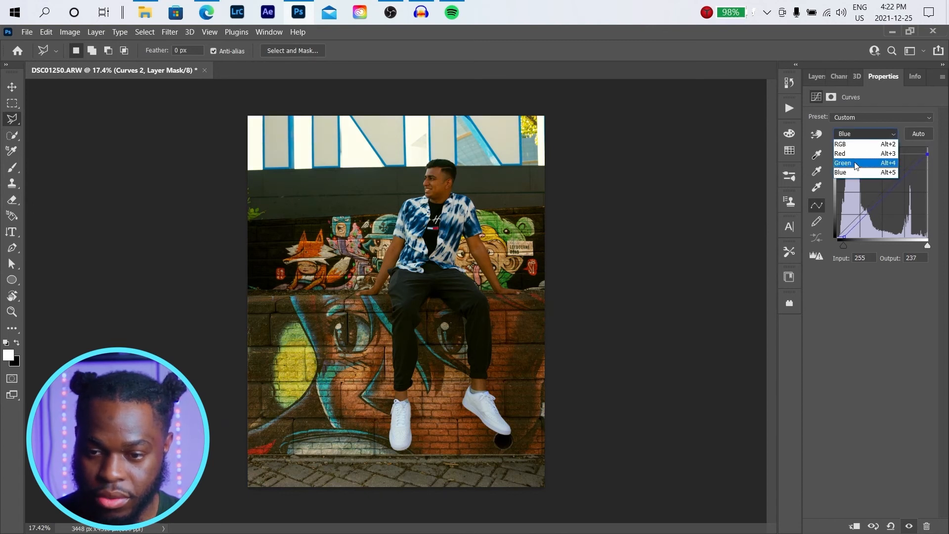
{"action": "left_click", "coordinate": [853, 164]}
{"action": "left_click_drag", "start_coordinate": [839, 240], "coordinate": [837, 233]}
{"action": "mouse_move", "coordinate": [928, 149]}
{"action": "left_mouse_down"}
{"action": "mouse_move", "coordinate": [929, 157]}
{"action": "mouse_move", "coordinate": [917, 151]}
{"action": "mouse_move", "coordinate": [933, 156]}
{"action": "left_mouse_up"}
- Readjust the Blue channel curve with the white point at input 212, output 255 and the black point at input 27, output 4
{"action": "left_click", "coordinate": [885, 134]}
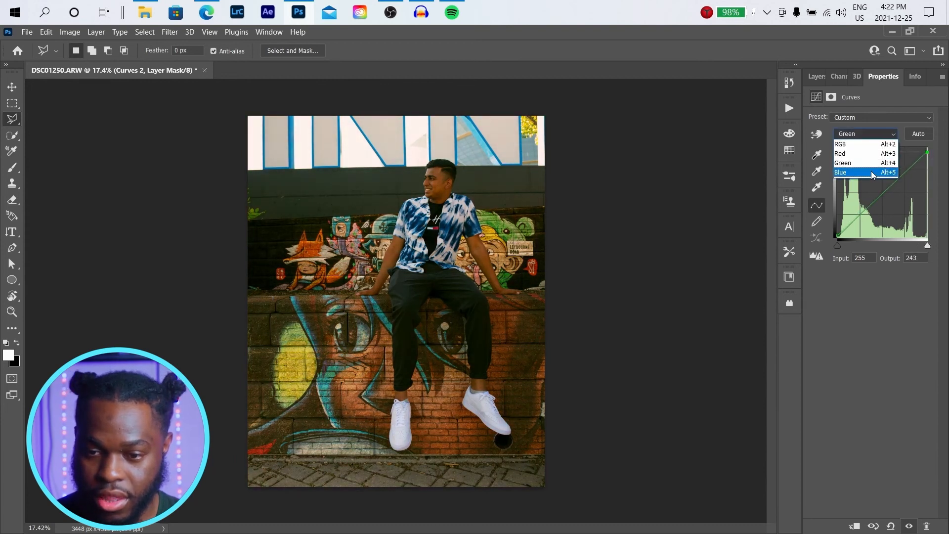
{"action": "left_click", "coordinate": [874, 173]}
{"action": "mouse_move", "coordinate": [928, 155]}
{"action": "left_mouse_down"}
{"action": "mouse_move", "coordinate": [926, 142]}
{"action": "mouse_move", "coordinate": [912, 145]}
{"action": "left_mouse_up"}
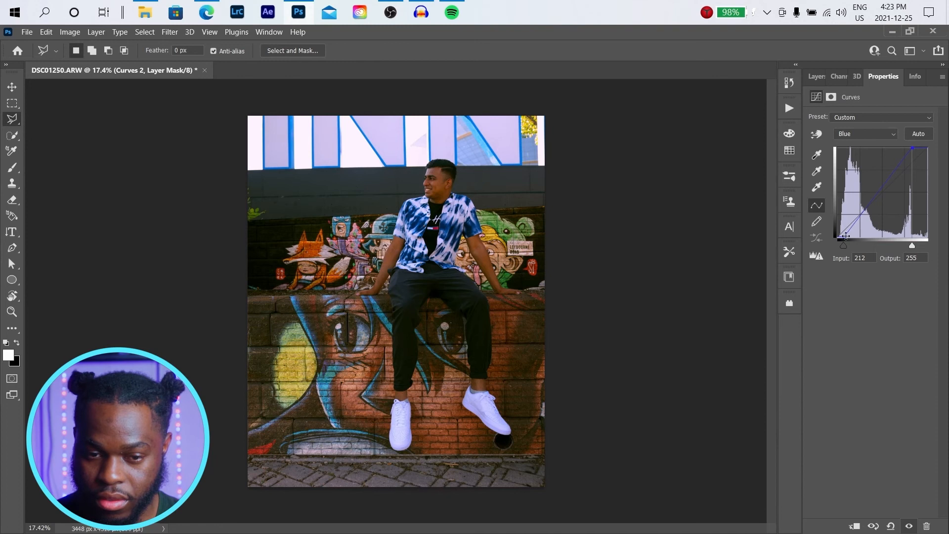
{"action": "left_click_drag", "start_coordinate": [844, 236], "coordinate": [848, 236]}
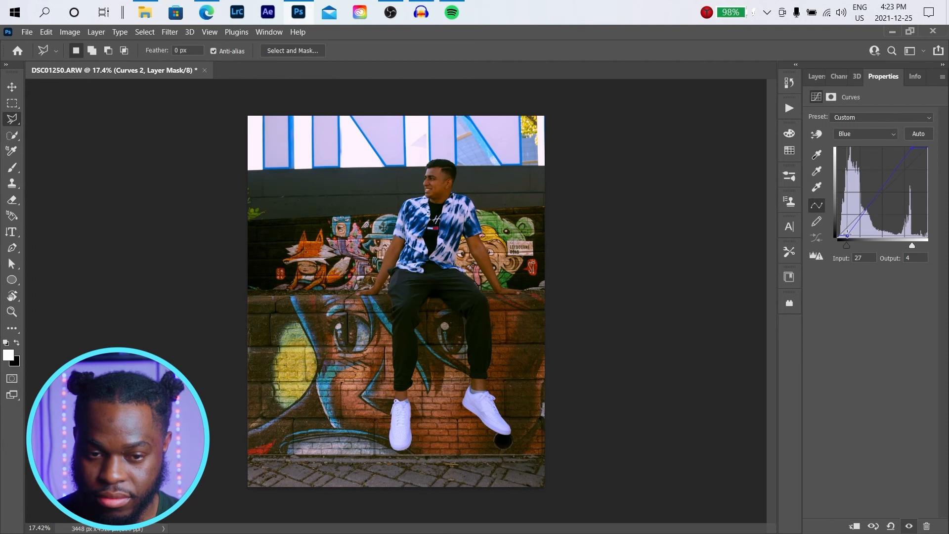
- Set the Red channel's black point to input 23, output 12 and its white point to input 241, output 255
{"action": "left_click", "coordinate": [872, 132]}
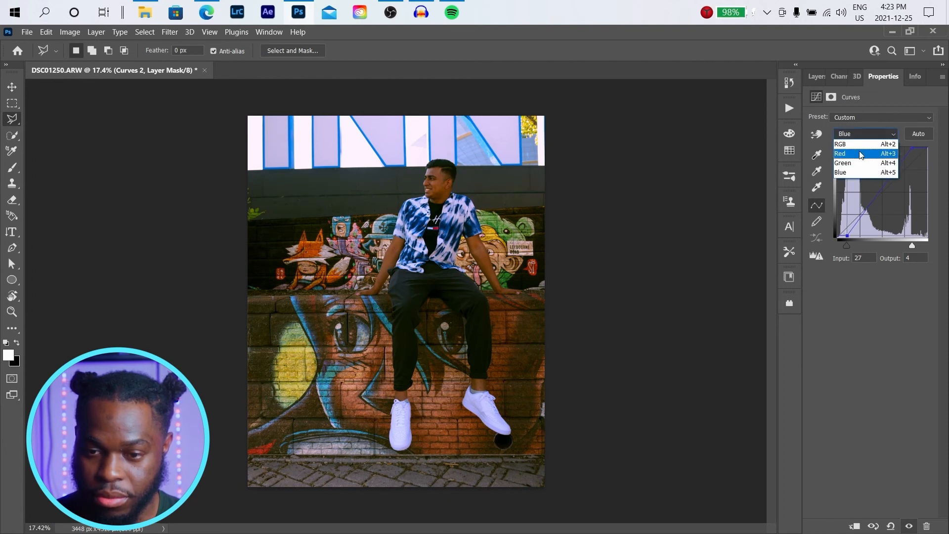
{"action": "left_click", "coordinate": [850, 142]}
{"action": "left_click_drag", "start_coordinate": [838, 237], "coordinate": [841, 238]}
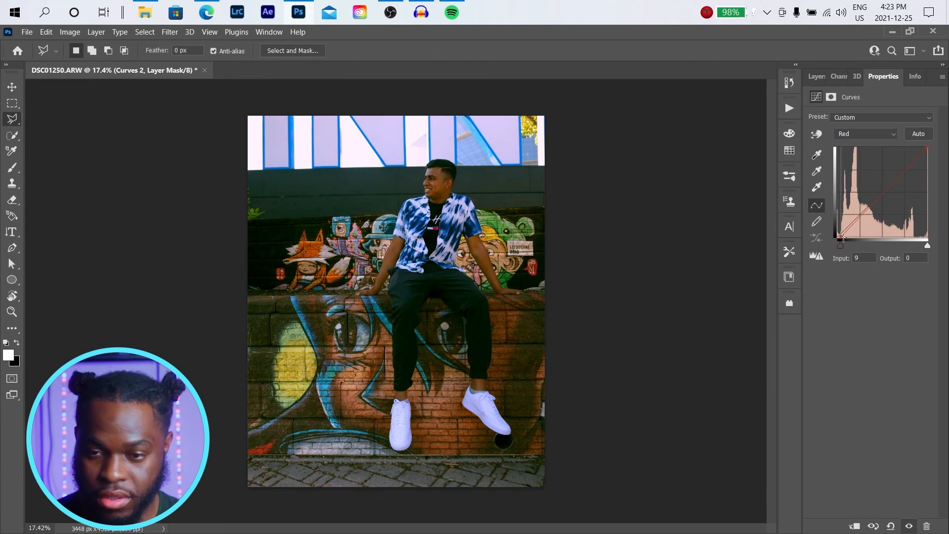
{"action": "left_click", "coordinate": [926, 148]}
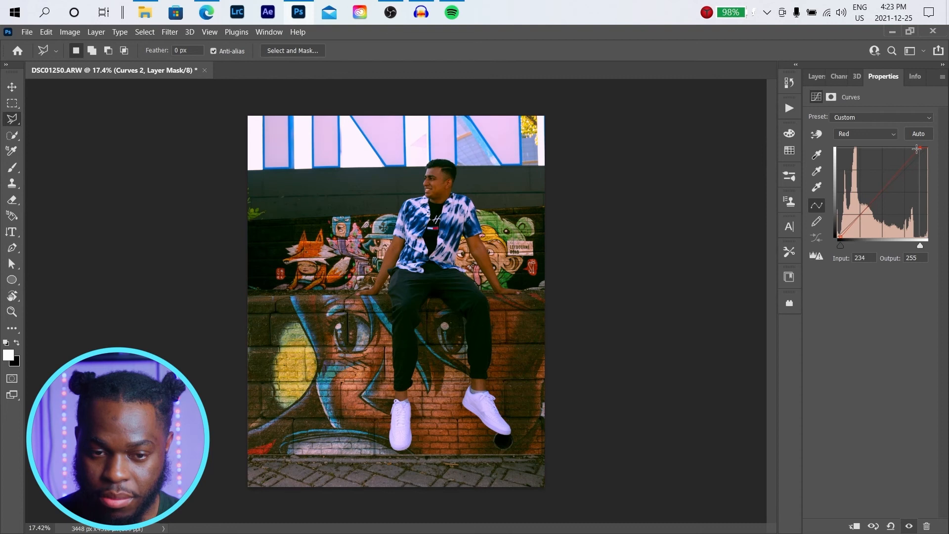
{"action": "left_click_drag", "start_coordinate": [925, 149], "coordinate": [923, 148]}
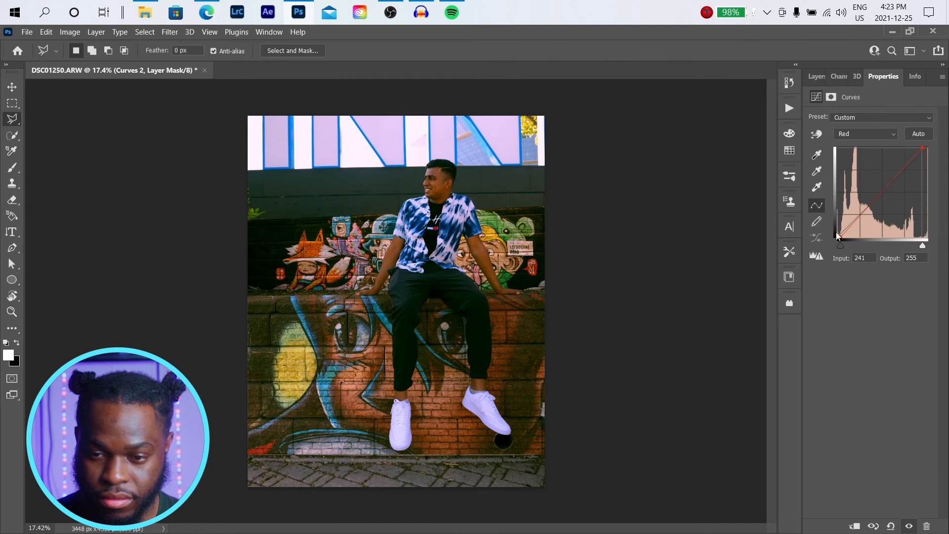
{"action": "left_click_drag", "start_coordinate": [837, 237], "coordinate": [847, 232]}
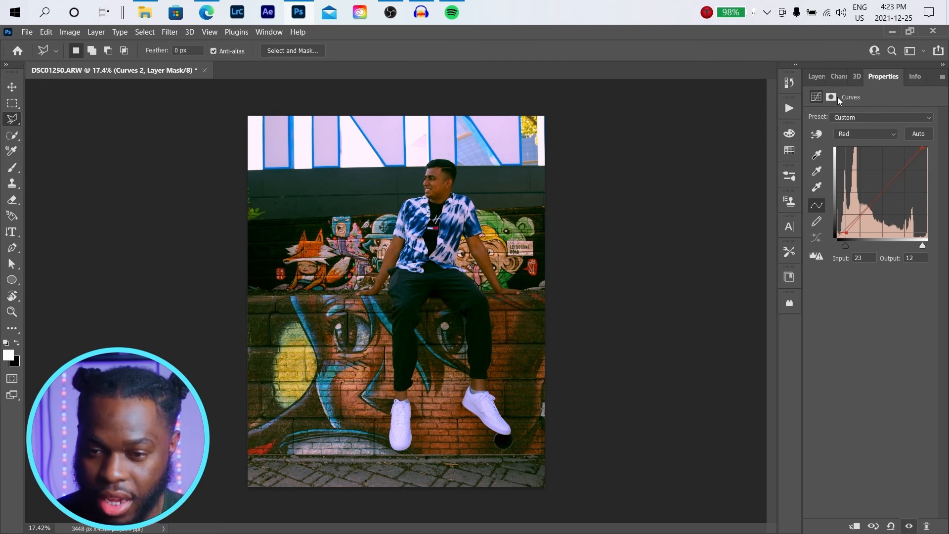
- Toggle the Curves 2 layer's visibility repeatedly to compare the photo before and after the color grade
{"action": "left_click", "coordinate": [818, 77]}
{"action": "left_click", "coordinate": [813, 156]}
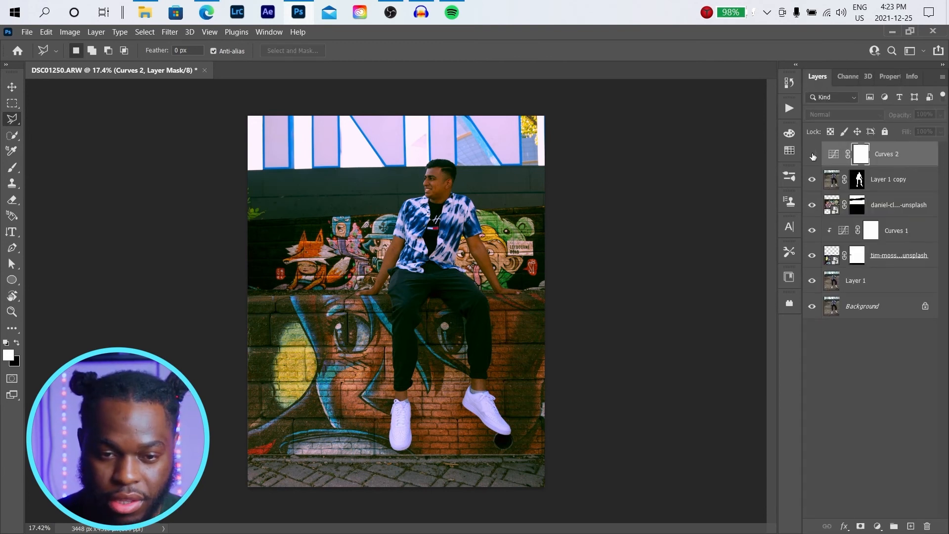
{"action": "left_click", "coordinate": [813, 156]}
{"action": "left_click", "coordinate": [813, 157]}
{"action": "left_click", "coordinate": [813, 157]}
{"action": "left_click", "coordinate": [813, 157]}
{"action": "left_click", "coordinate": [813, 156]}
{"action": "left_click", "coordinate": [812, 156]}
{"action": "left_click", "coordinate": [813, 156]}
{"action": "left_click", "coordinate": [813, 156]}
{"action": "left_click", "coordinate": [813, 156]}
{"action": "left_click", "coordinate": [813, 156]}
{"action": "left_click", "coordinate": [813, 156]}
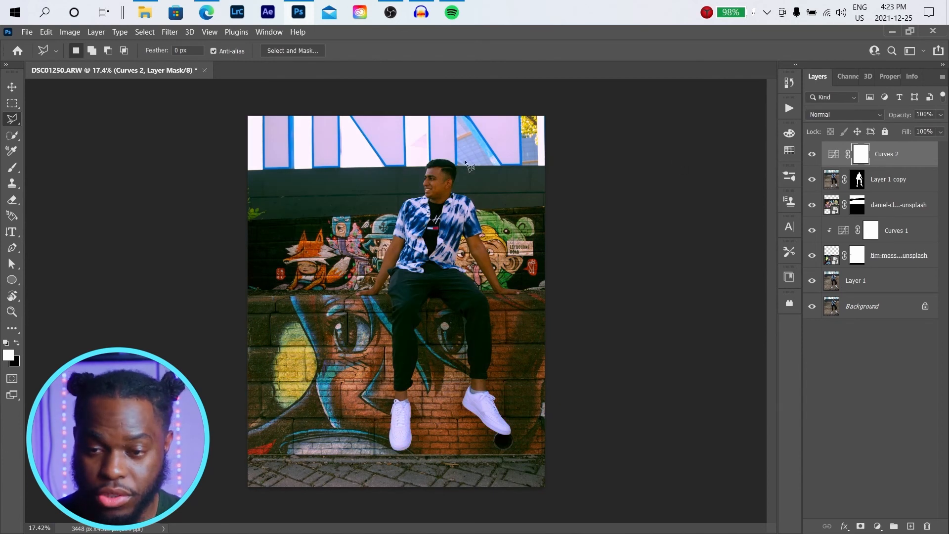
{"action": "left_click", "coordinate": [888, 439]}
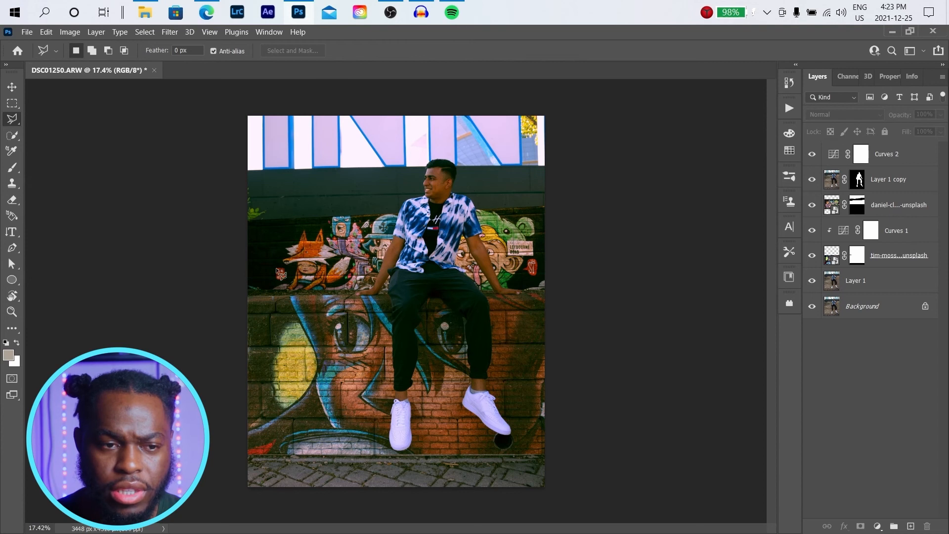
{"action": "left_click", "coordinate": [888, 161]}
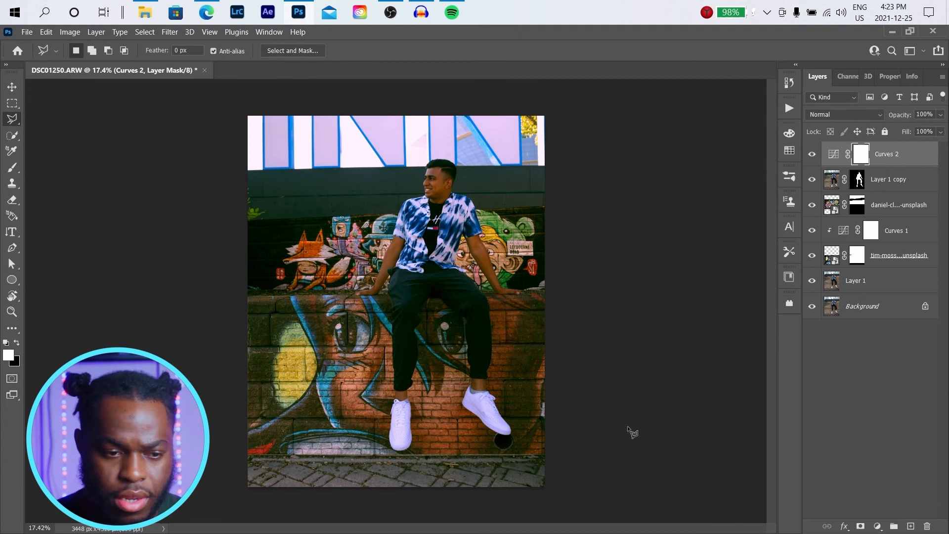
- Choose the Gradient tool with the cyan-to-magenta preset from the Purples group
{"action": "key", "text": "g"}
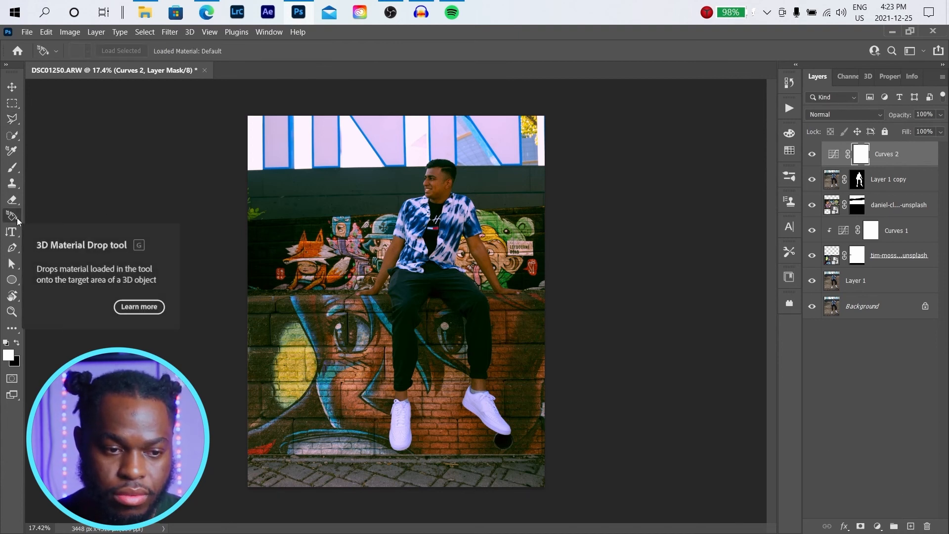
{"action": "left_click", "coordinate": [12, 330]}
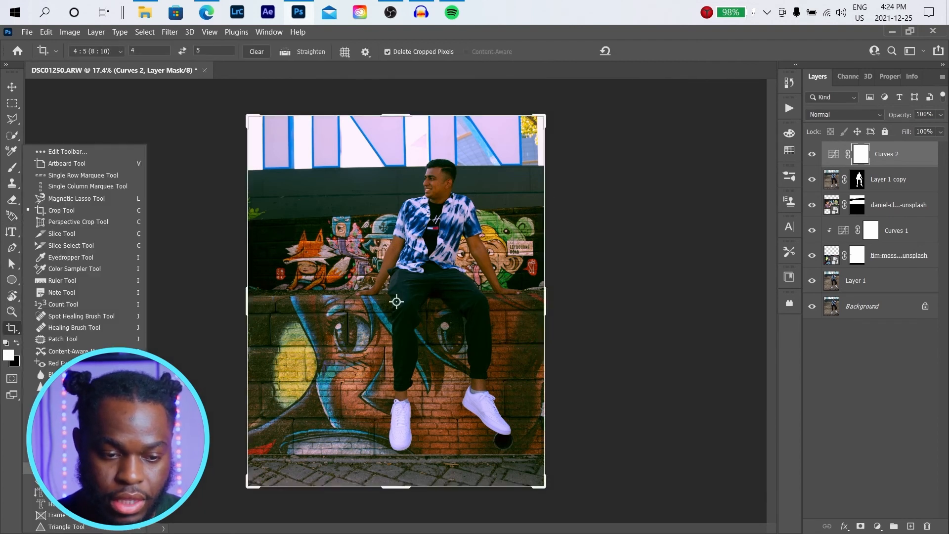
{"action": "left_click", "coordinate": [65, 468]}
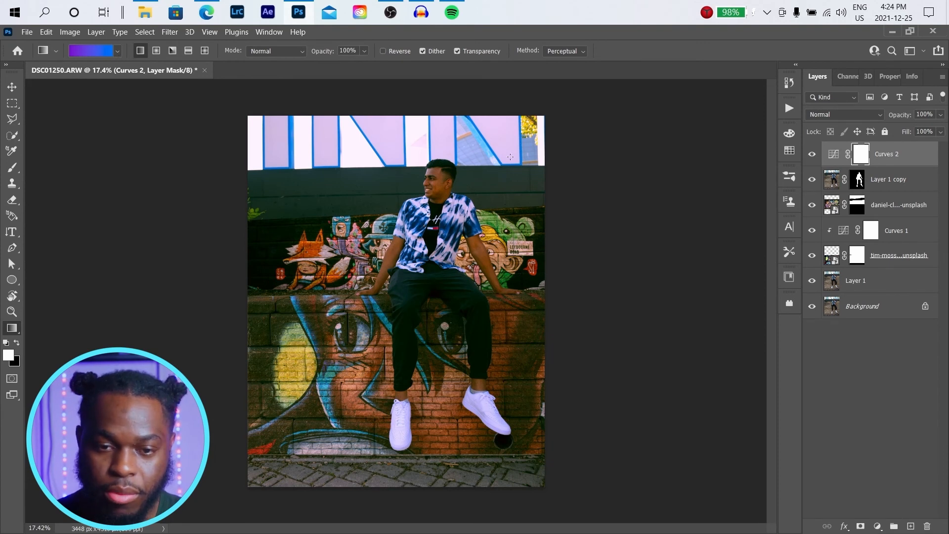
{"action": "left_click", "coordinate": [118, 51]}
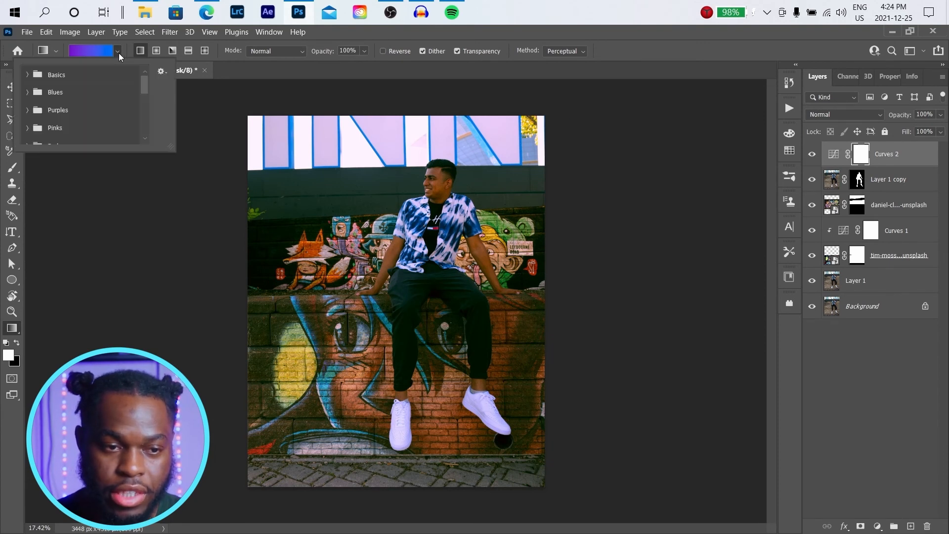
{"action": "left_click", "coordinate": [27, 75]}
{"action": "left_click", "coordinate": [28, 75]}
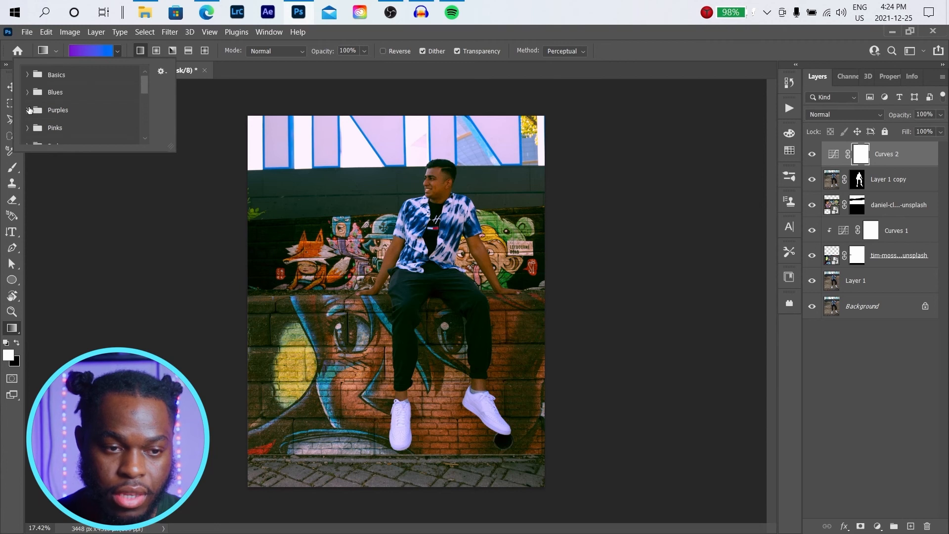
{"action": "left_click", "coordinate": [28, 110]}
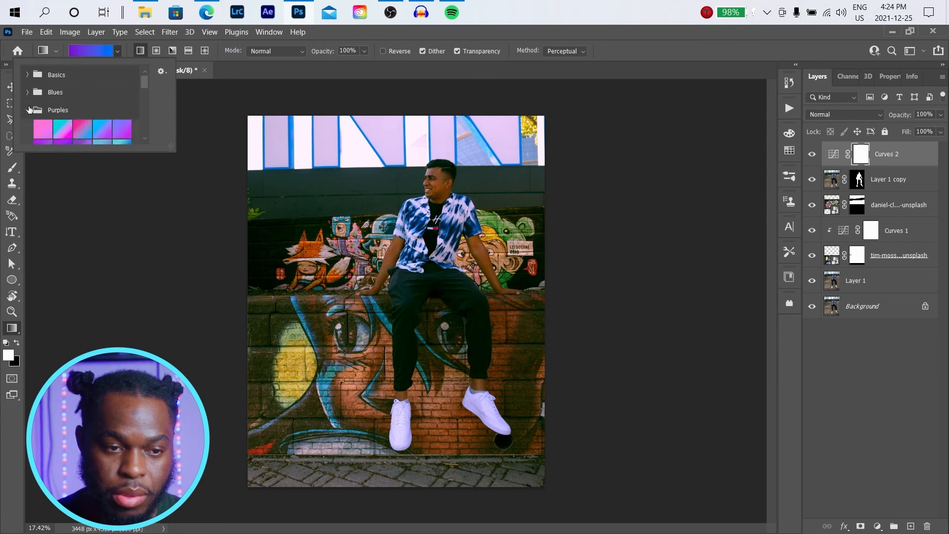
{"action": "left_click", "coordinate": [61, 129]}
- Undo a trial gradient on the Curves 2 mask and draw it diagonally on a new top layer, from upper right to lower left
{"action": "left_click_drag", "start_coordinate": [557, 124], "coordinate": [299, 364]}
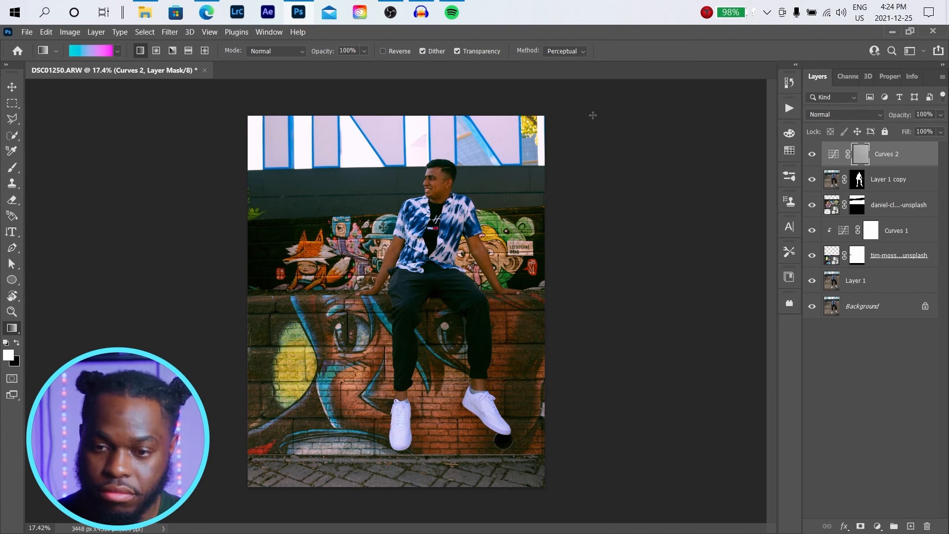
{"action": "key", "text": "ctrl+z"}
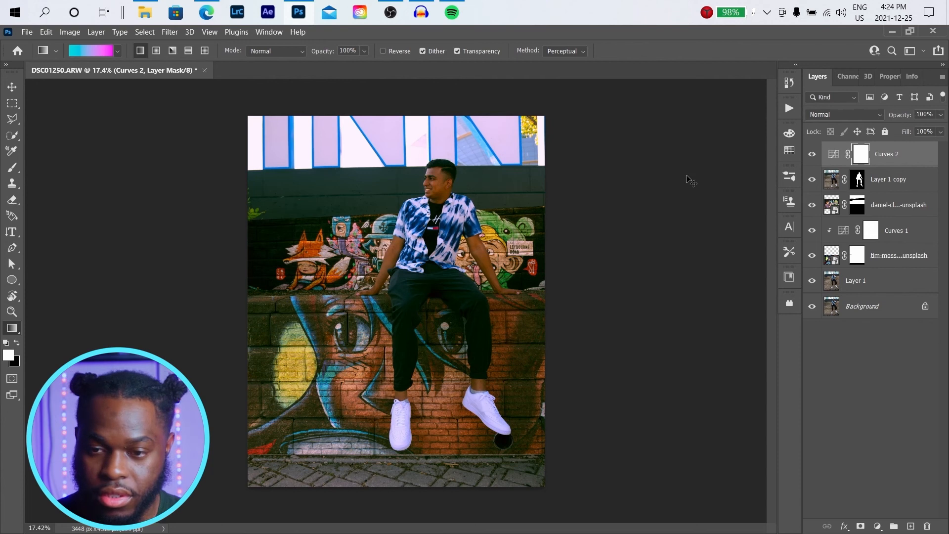
{"action": "left_click", "coordinate": [911, 527]}
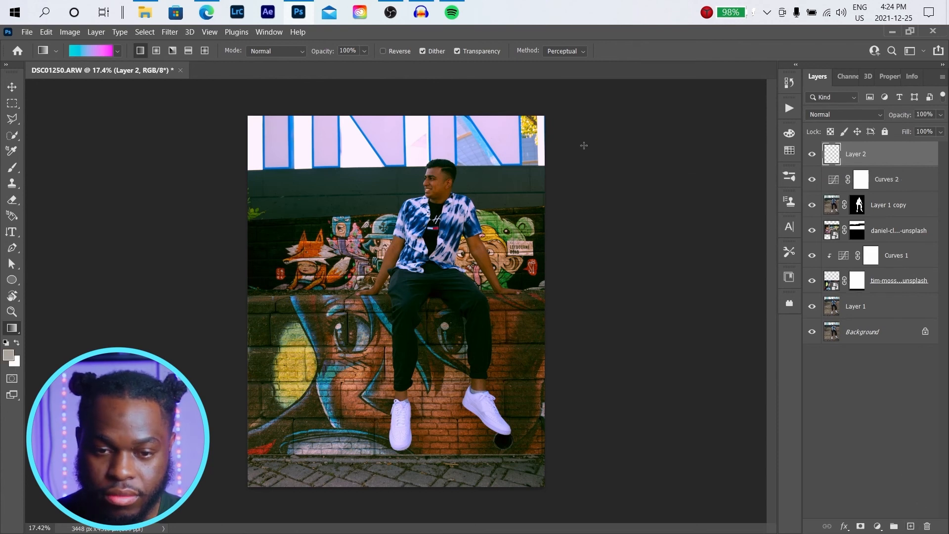
{"action": "left_click_drag", "start_coordinate": [589, 111], "coordinate": [254, 373]}
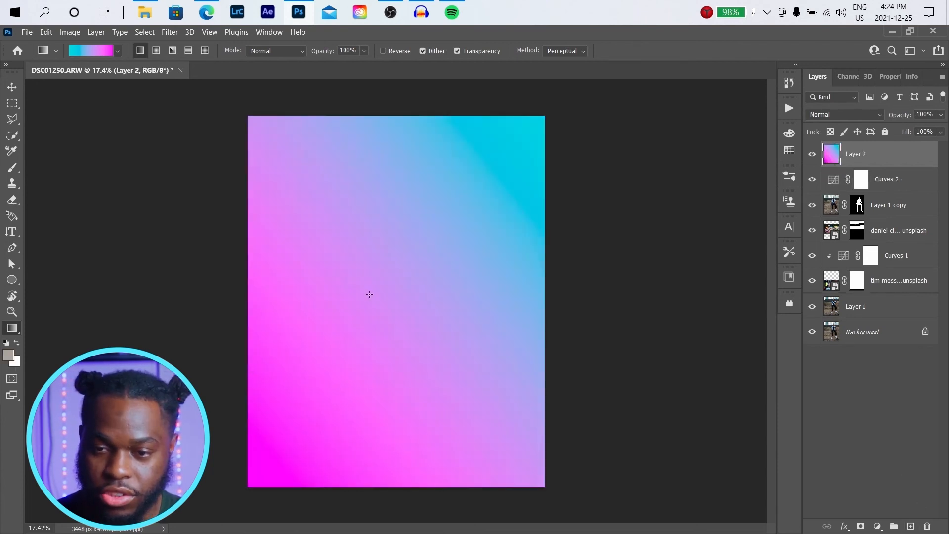
- Blend the gradient layer in Overlay mode with 61% opacity and 50% fill
{"action": "left_click", "coordinate": [850, 114]}
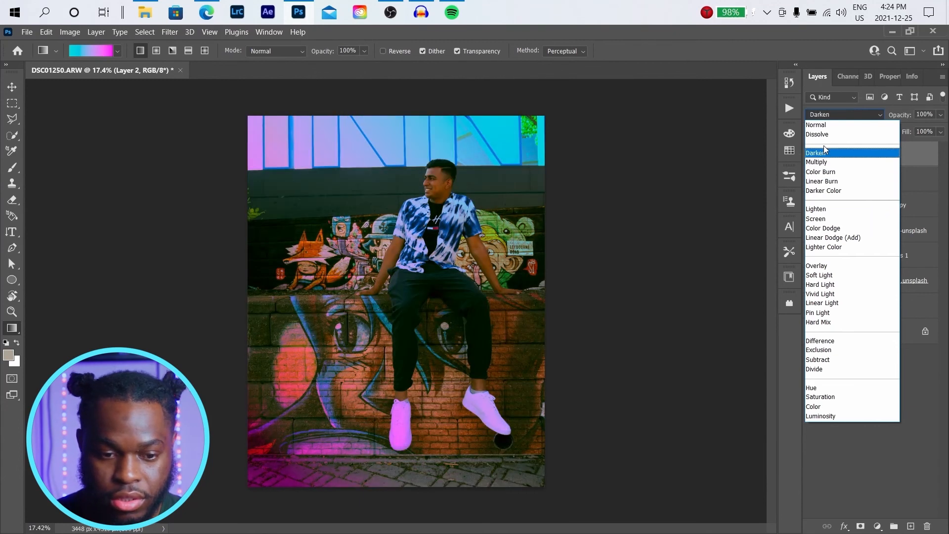
{"action": "left_click", "coordinate": [820, 265]}
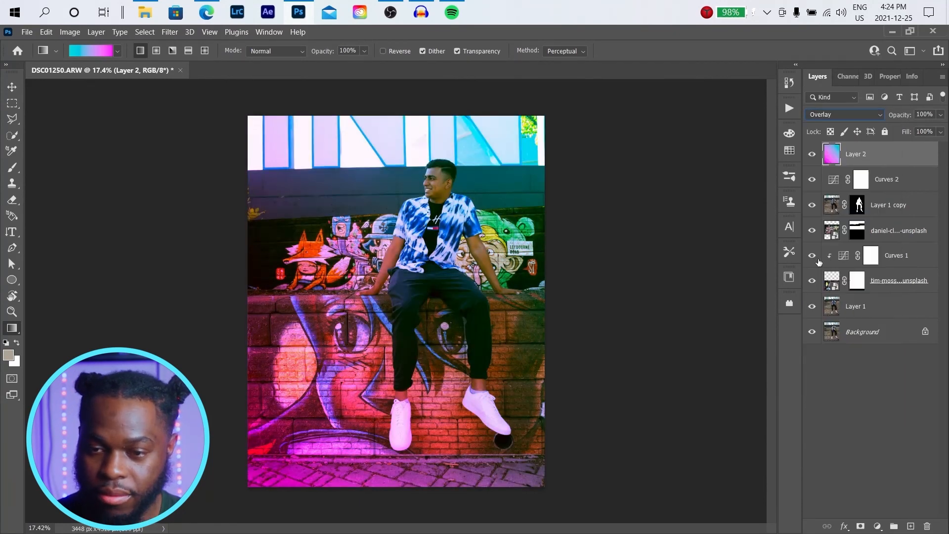
{"action": "left_click", "coordinate": [941, 131]}
{"action": "left_click_drag", "start_coordinate": [942, 146], "coordinate": [898, 149]}
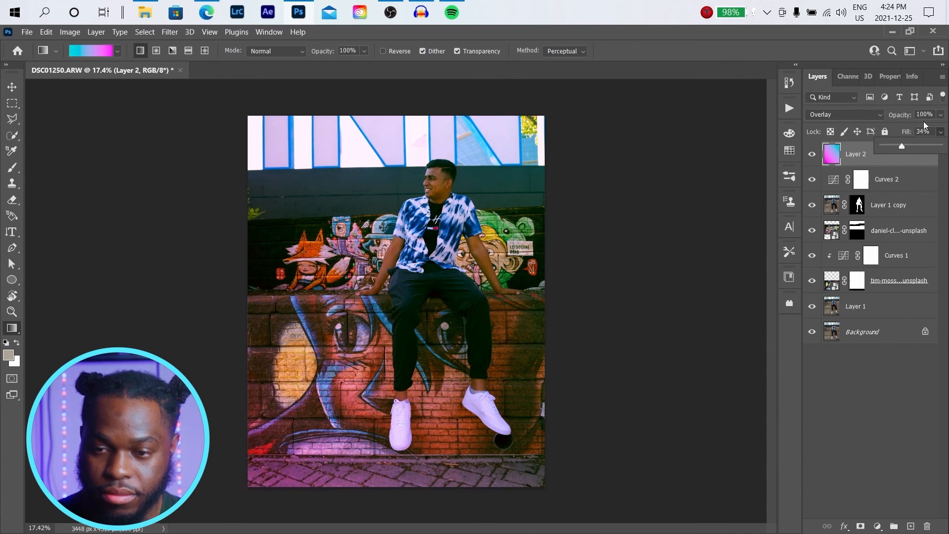
{"action": "left_click", "coordinate": [941, 114]}
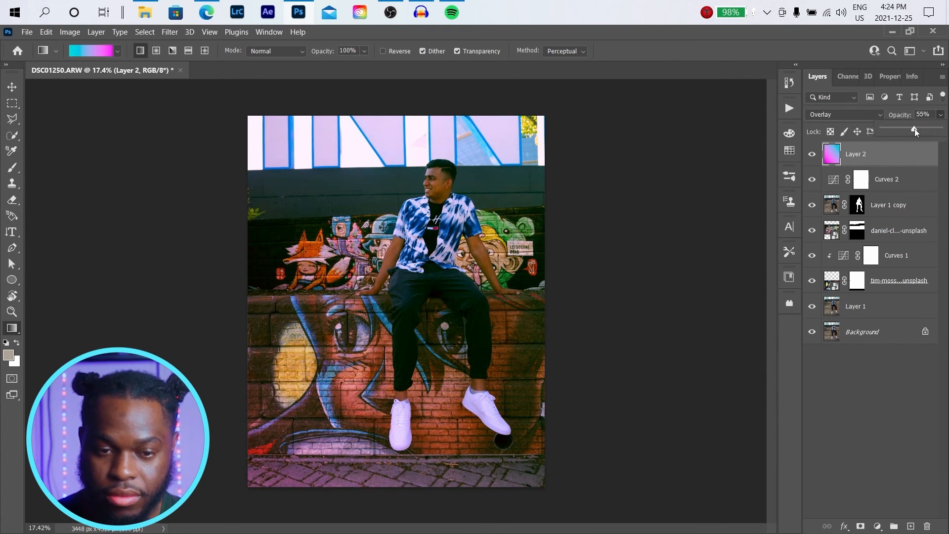
{"action": "left_click_drag", "start_coordinate": [917, 130], "coordinate": [918, 129]}
{"action": "left_click", "coordinate": [832, 55]}
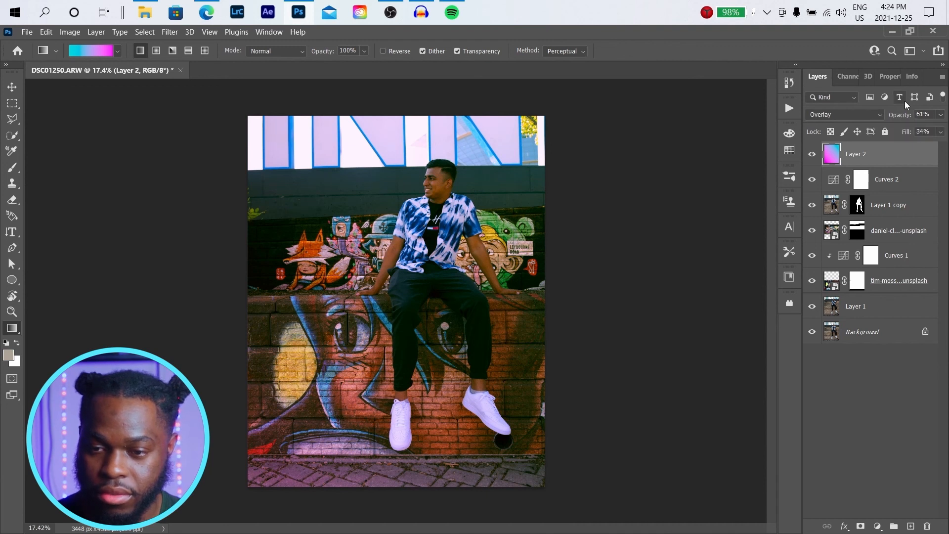
{"action": "left_click", "coordinate": [940, 132]}
{"action": "mouse_move", "coordinate": [913, 145]}
{"action": "left_mouse_down"}
{"action": "mouse_move", "coordinate": [937, 145]}
{"action": "mouse_move", "coordinate": [912, 146]}
{"action": "left_mouse_up"}
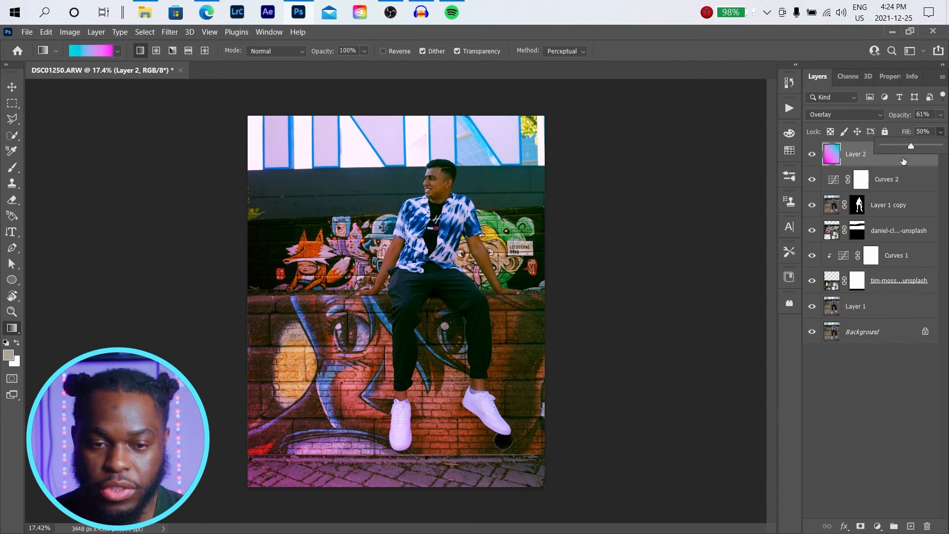
{"action": "left_click", "coordinate": [856, 392]}
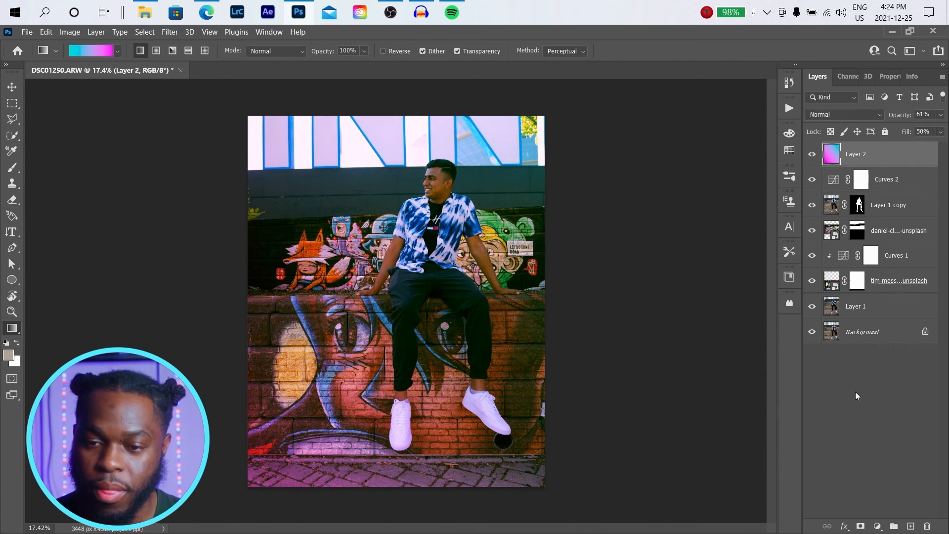
- Hide the gradient layer to compare the photo without it, and delete that layer
{"action": "left_click", "coordinate": [811, 156]}
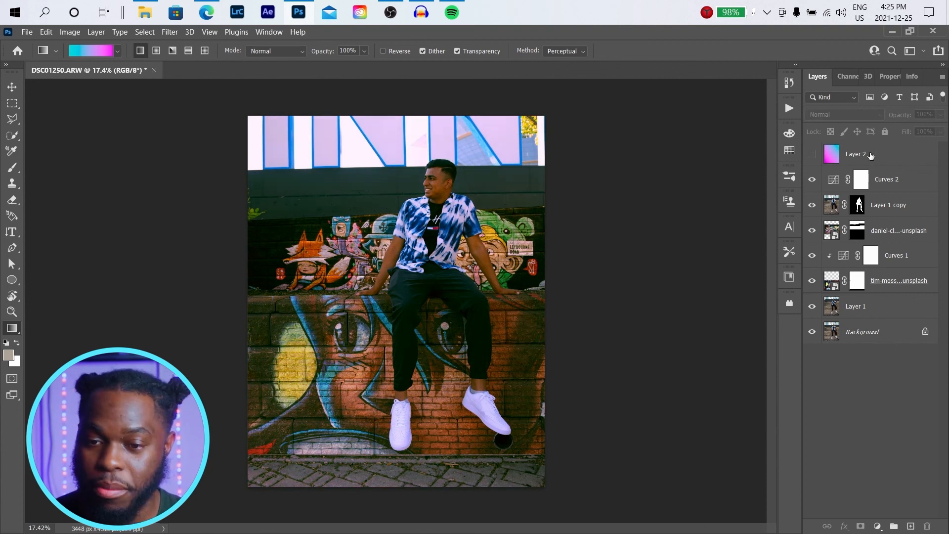
{"action": "left_click", "coordinate": [882, 155]}
{"action": "key", "text": "Delete"}
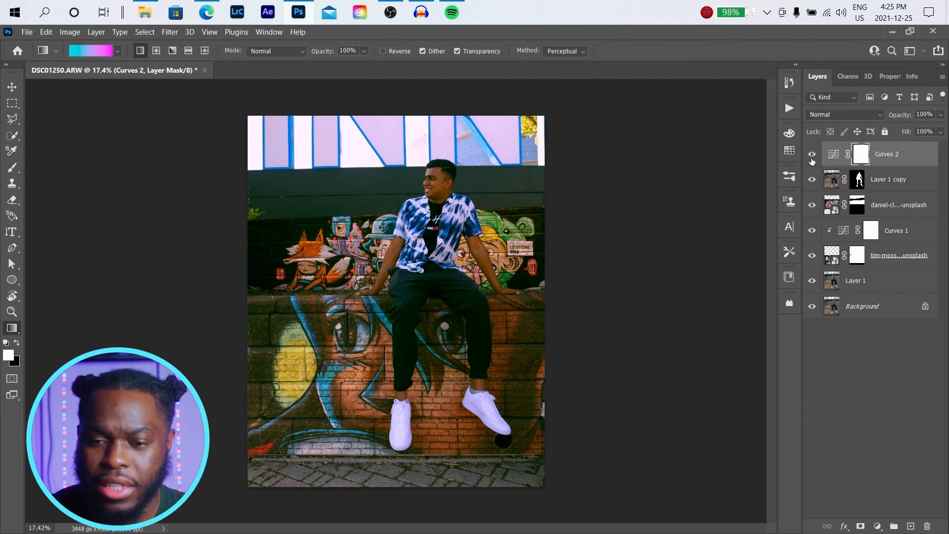
- Check the photo once more with and without the Curves 2 adjustment
{"action": "mouse_move", "coordinate": [813, 154]}
{"action": "left_mouse_down"}
{"action": "mouse_move", "coordinate": [813, 267]}
{"action": "mouse_move", "coordinate": [813, 162]}
{"action": "left_mouse_up"}
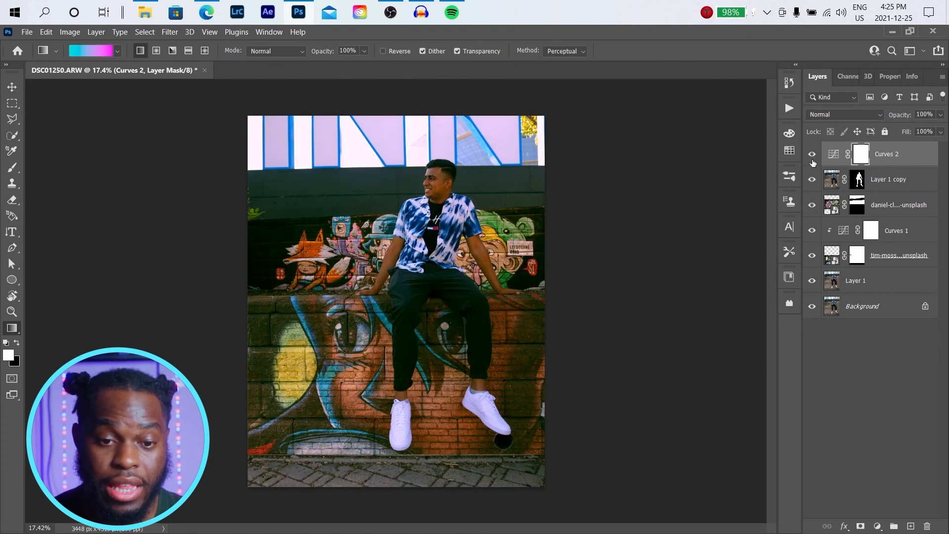
{"action": "mouse_move", "coordinate": [814, 162]}
{"action": "left_mouse_down"}
{"action": "mouse_move", "coordinate": [813, 220]}
{"action": "mouse_move", "coordinate": [815, 158]}
{"action": "left_mouse_up"}
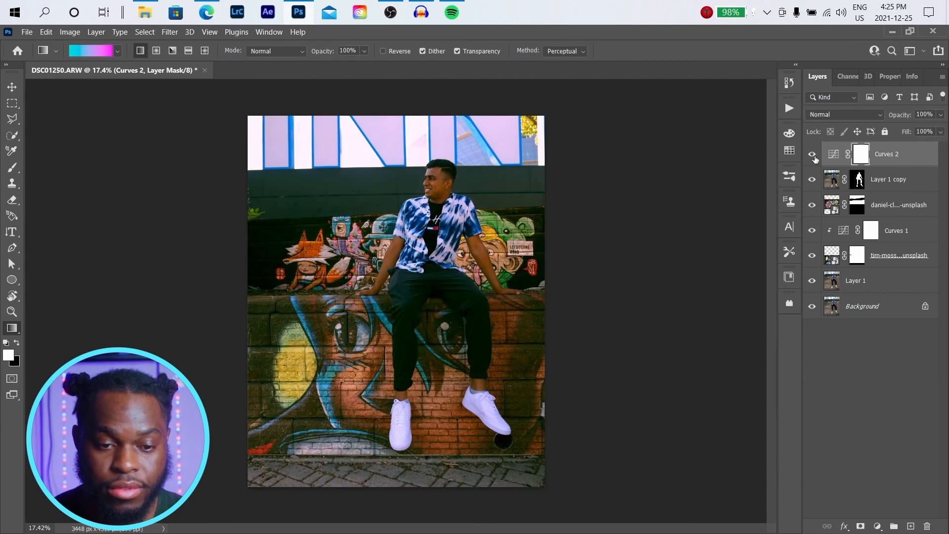